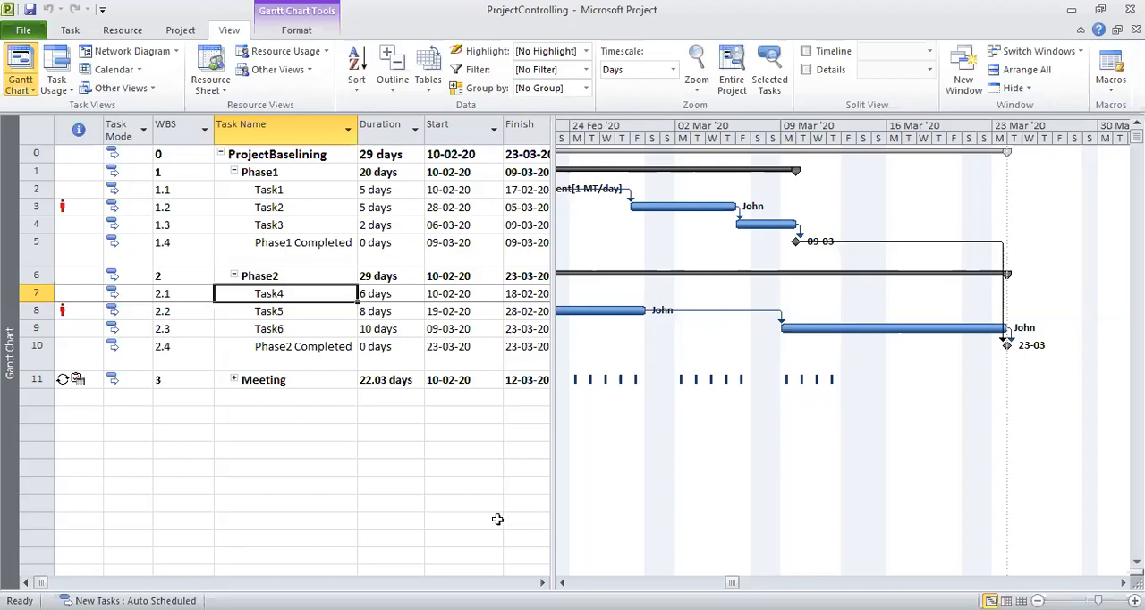
Enlarge the Gantt chart area and examine the Phase1 and Phase2 task bars along the timeline.
drag(550, 490, 410, 490)
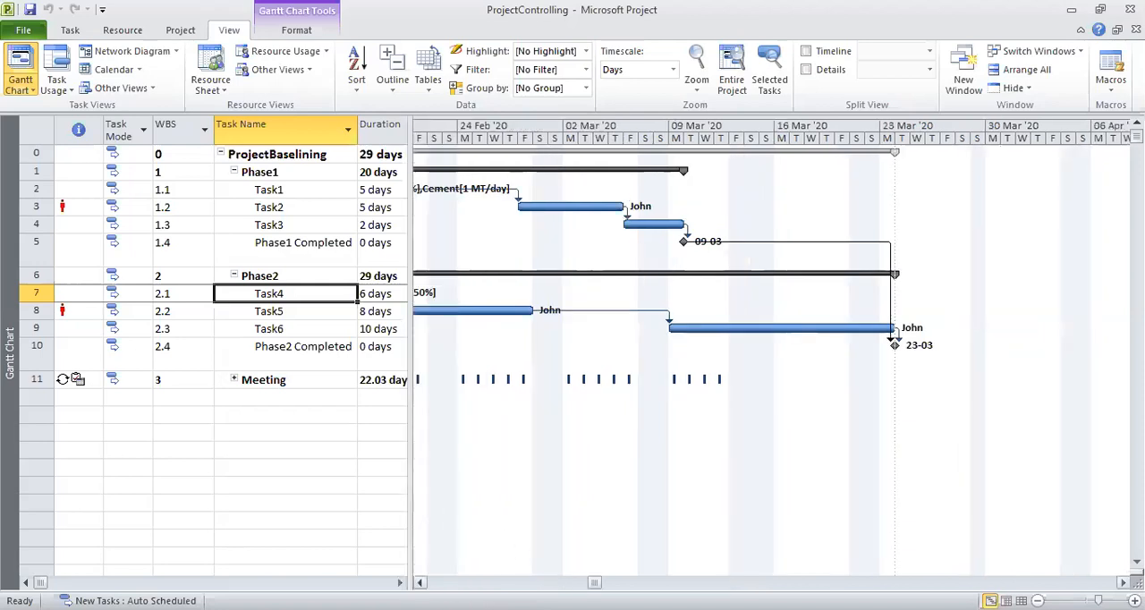
drag(594, 583, 494, 582)
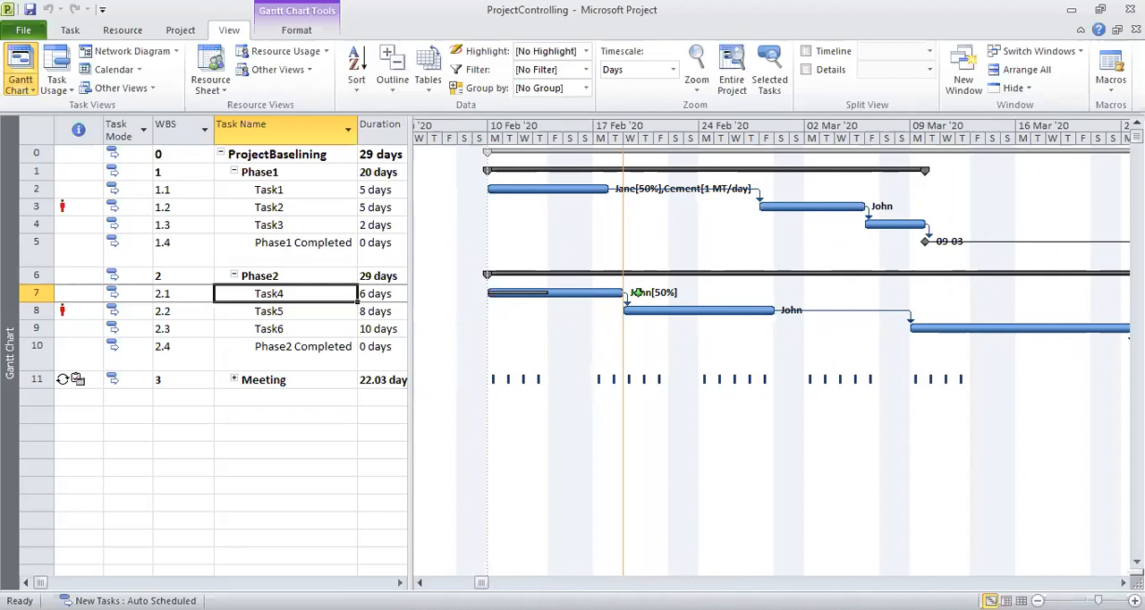
click(419, 583)
click(420, 582)
click(420, 583)
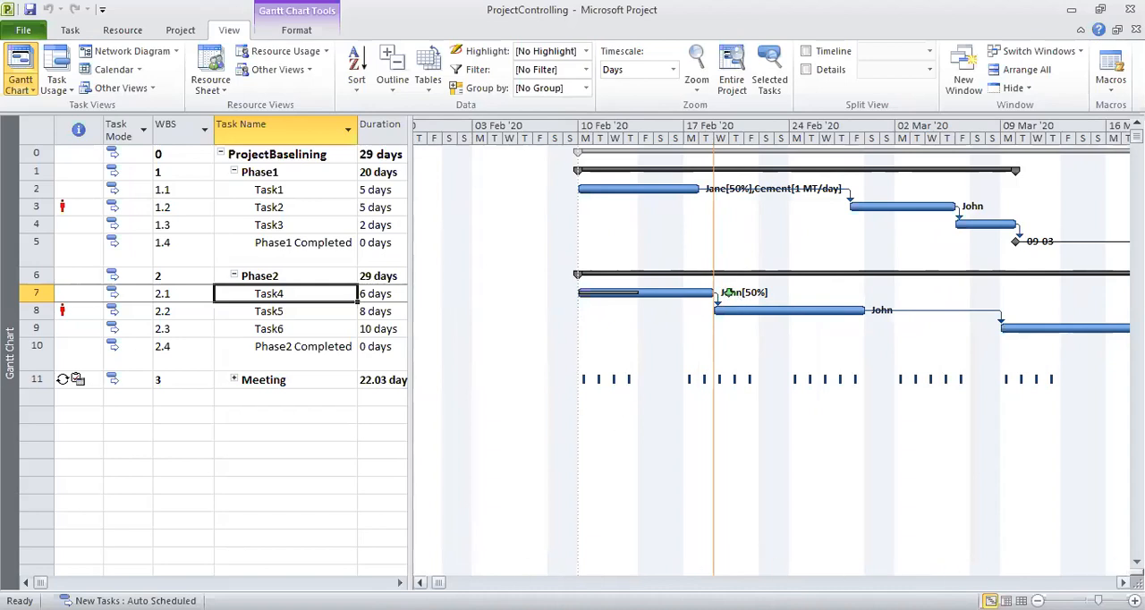
click(1123, 582)
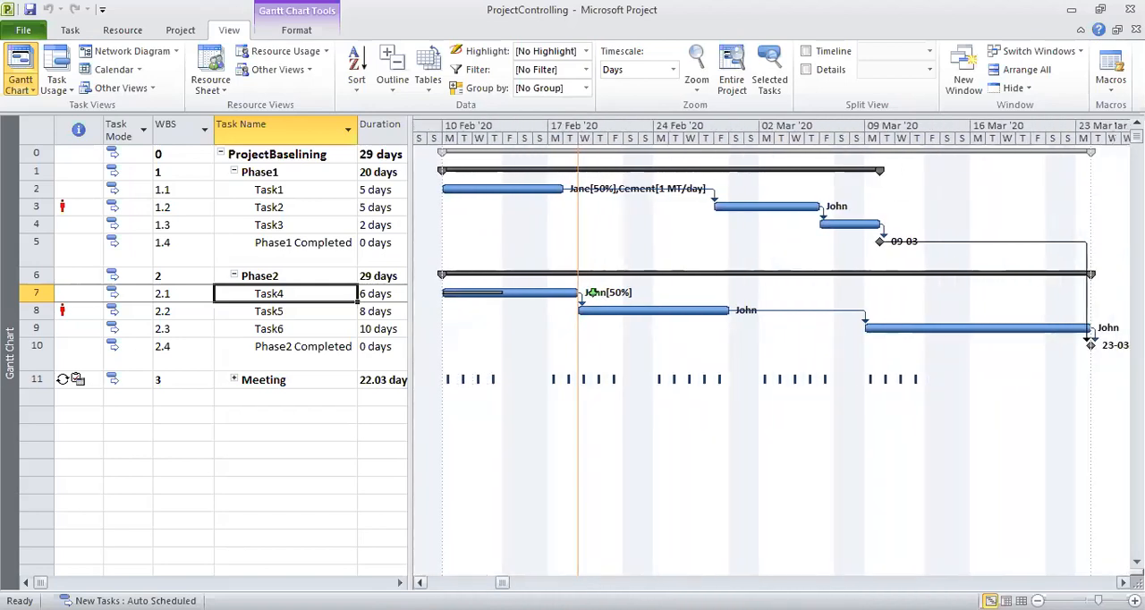
click(1123, 582)
click(1124, 583)
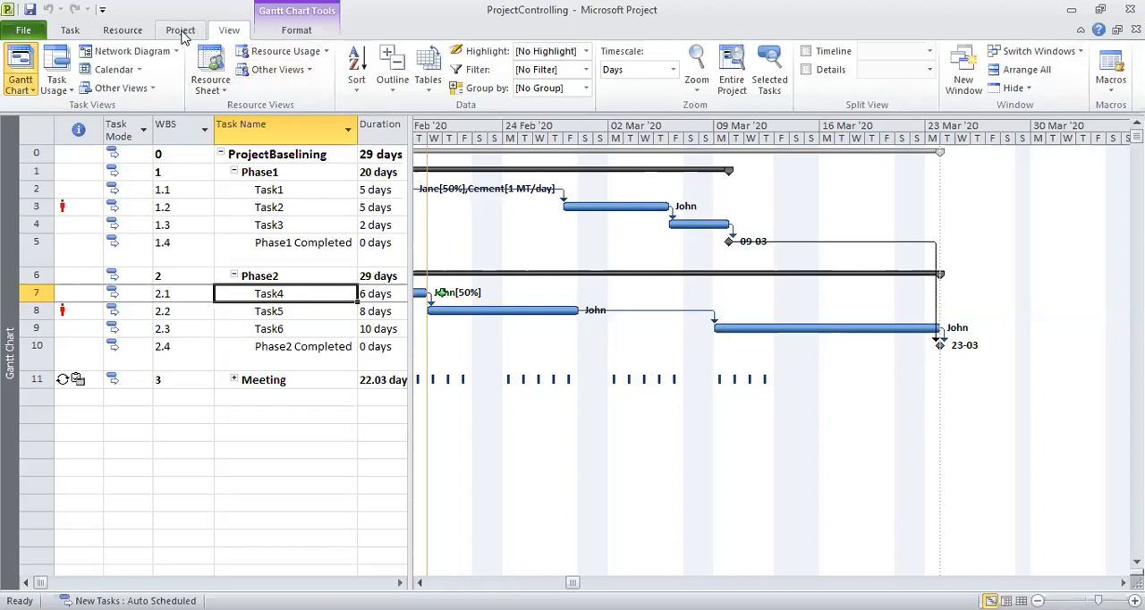
Use Scroll to Task to bring the bar of Task4 and then the Phase2 Completed milestone into view.
click(563, 36)
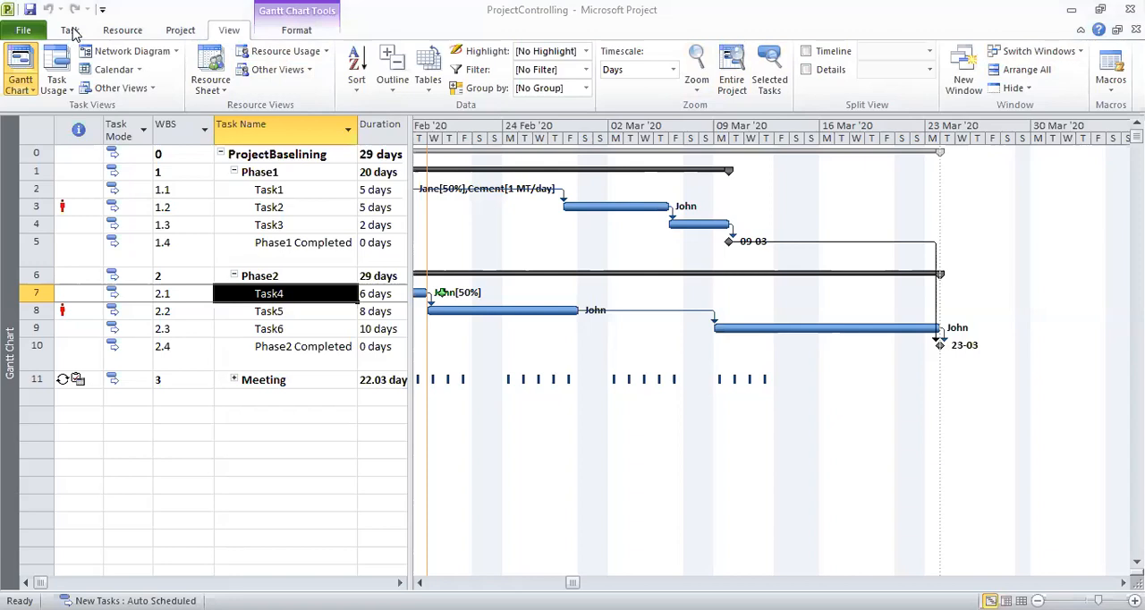
click(70, 31)
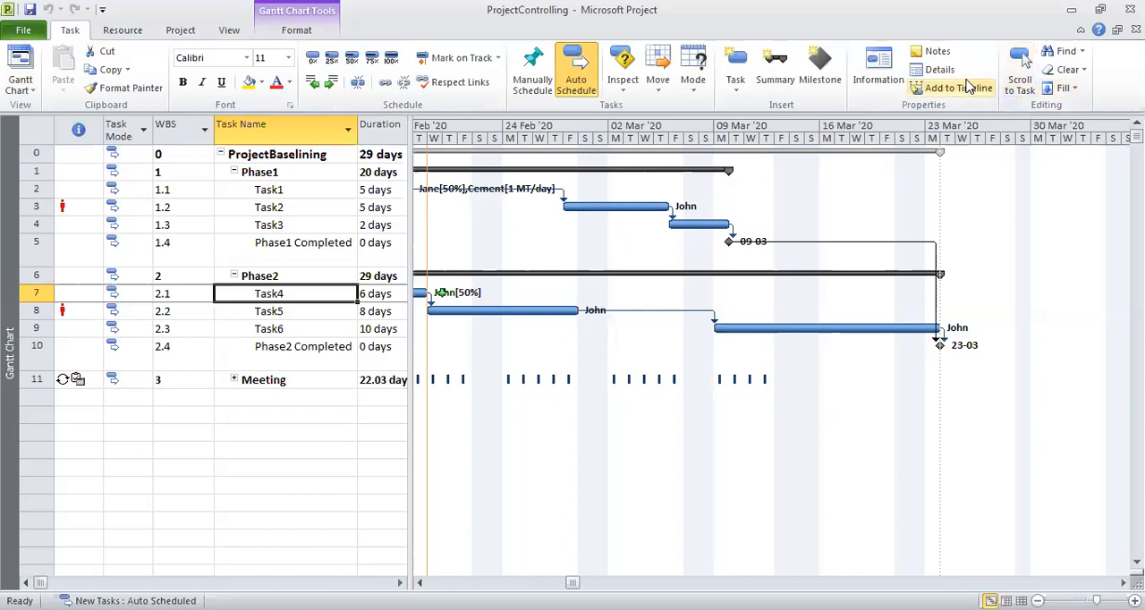
click(1022, 60)
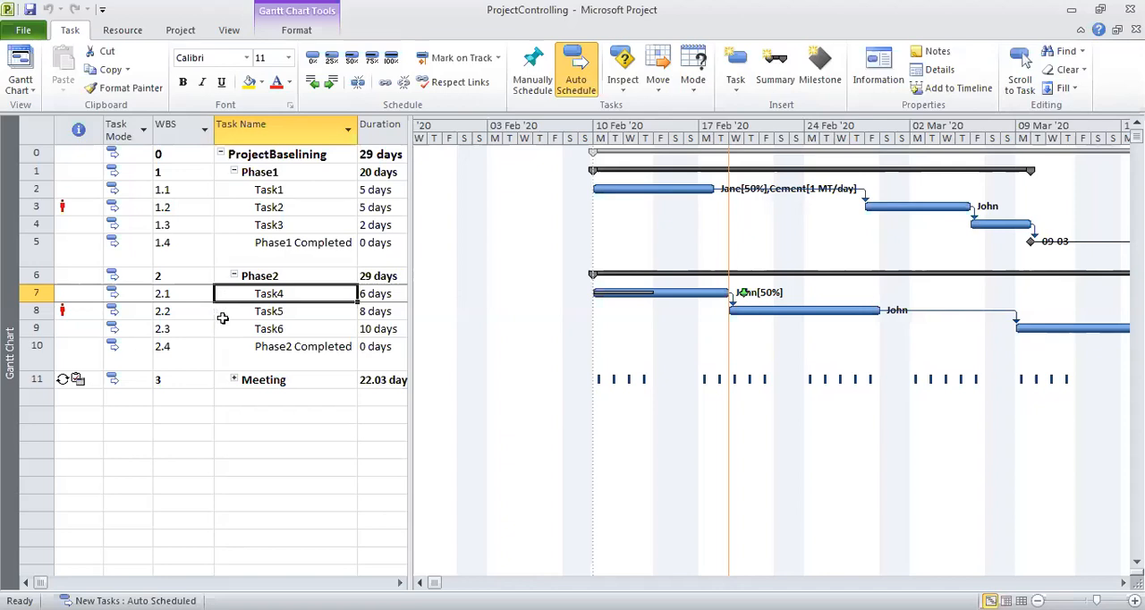
click(304, 356)
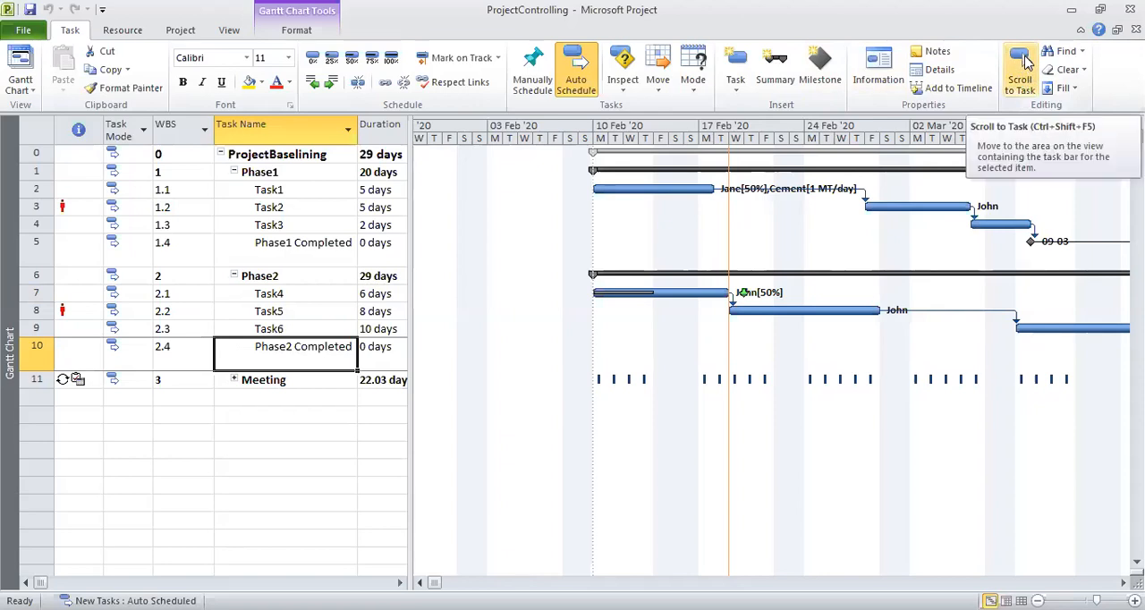
click(1021, 62)
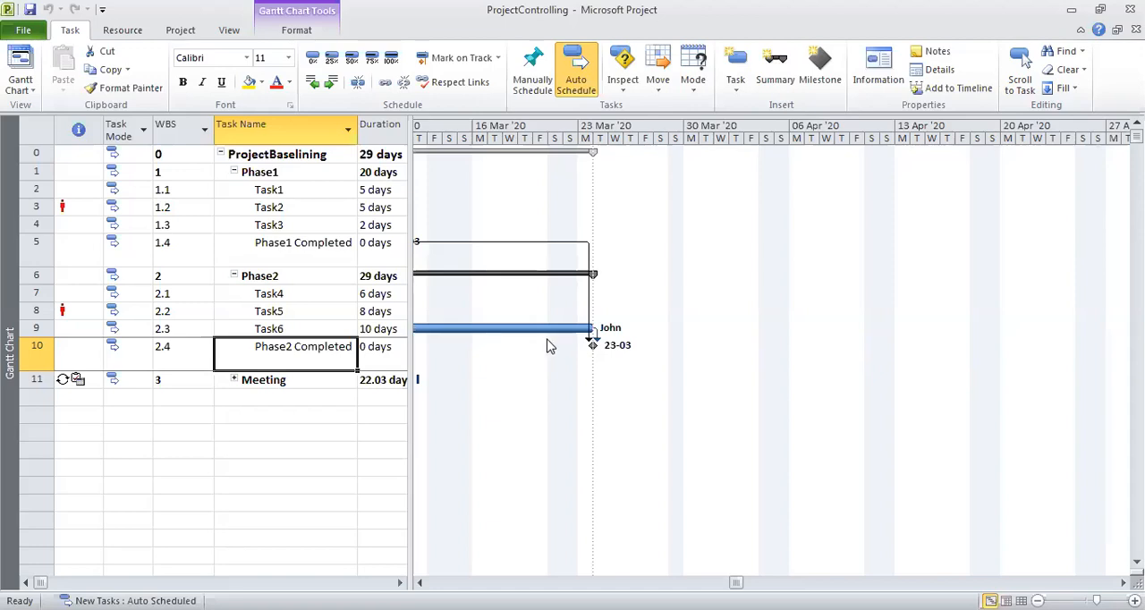
Inspect Task1 to review the factors affecting its schedule.
click(273, 190)
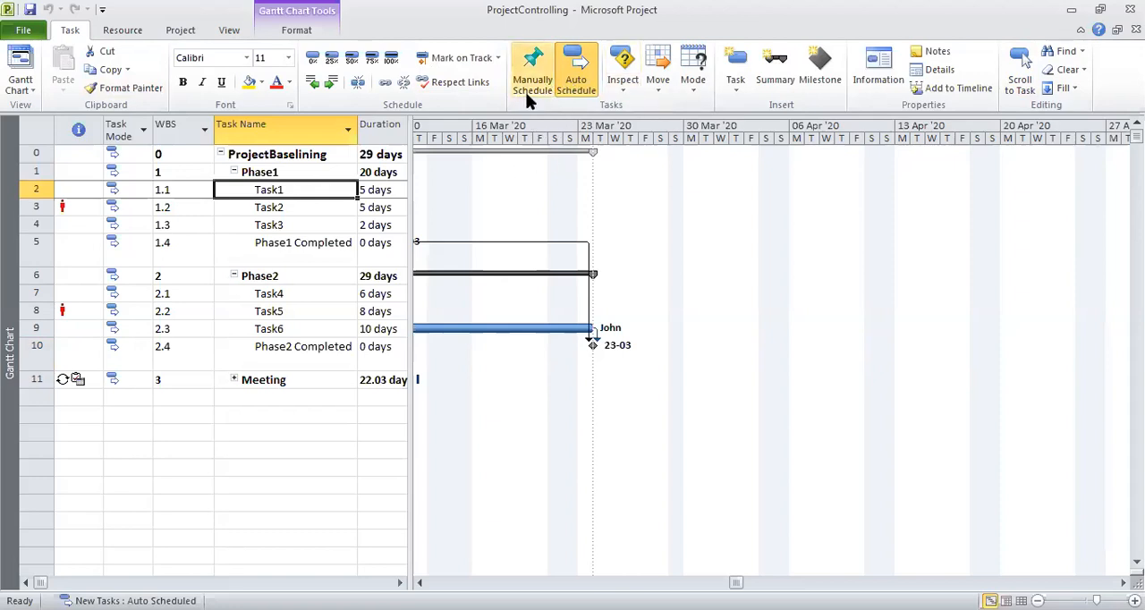
click(625, 79)
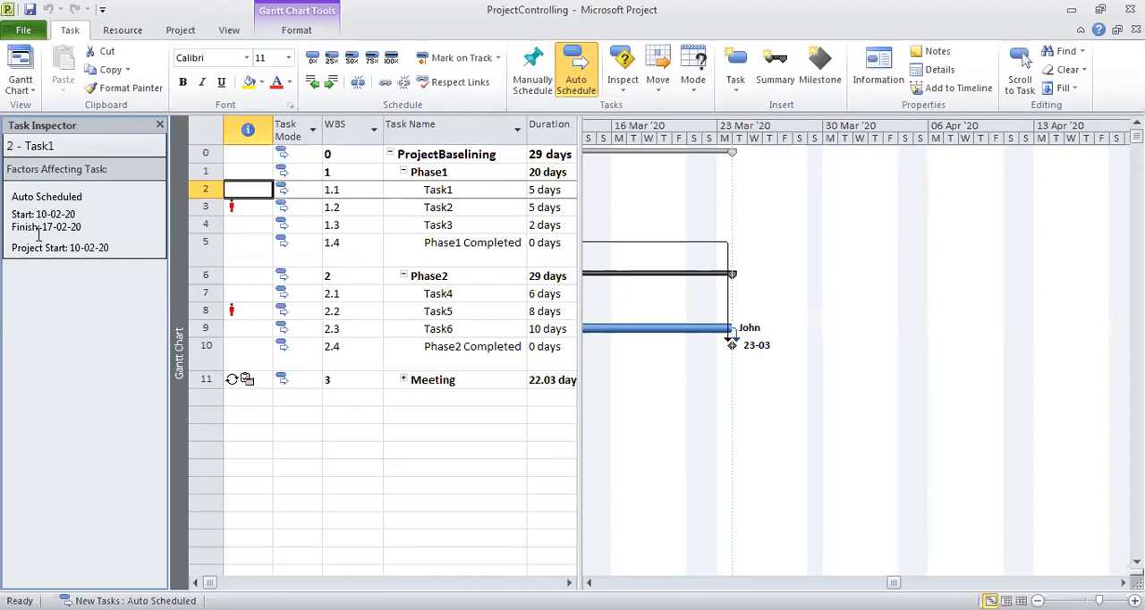
click(84, 226)
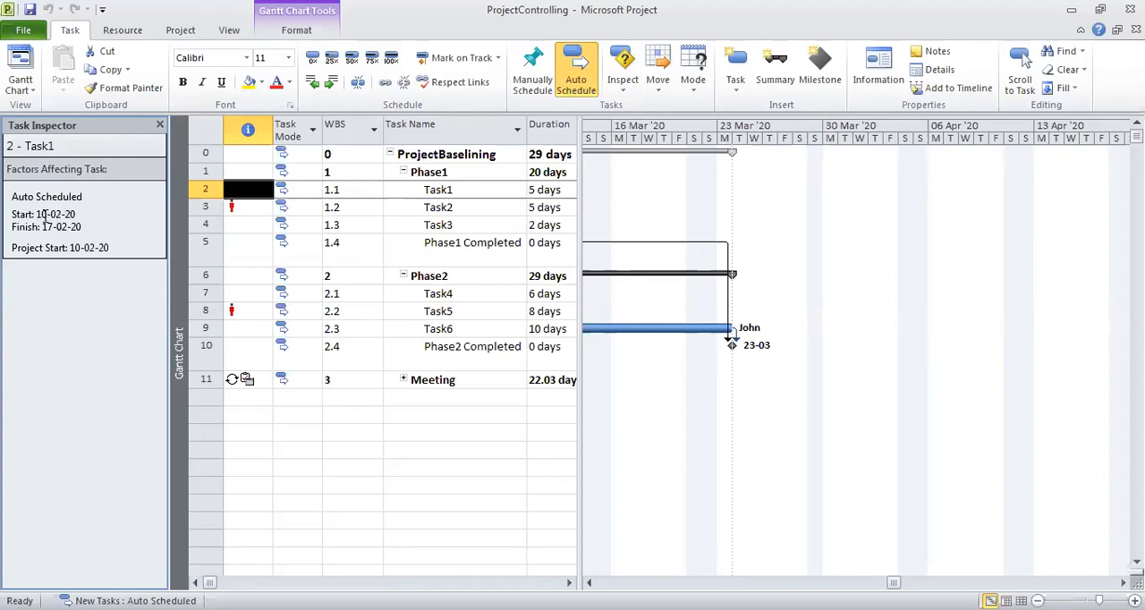
Review Task2's resource warning, repair options and scheduling factors in the Task Inspector.
click(424, 206)
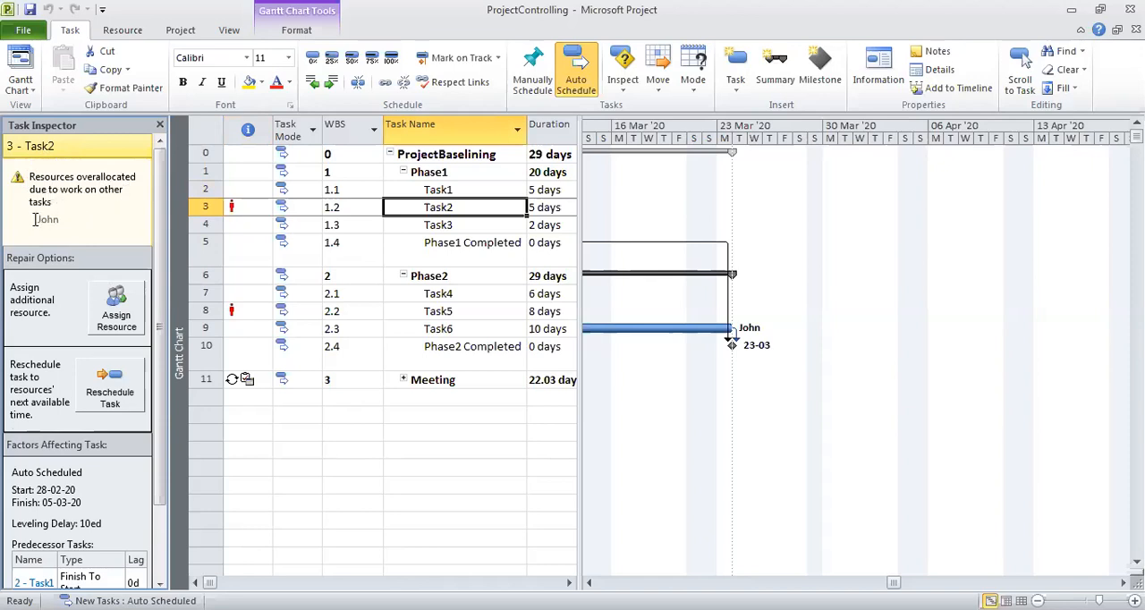
drag(39, 221, 63, 221)
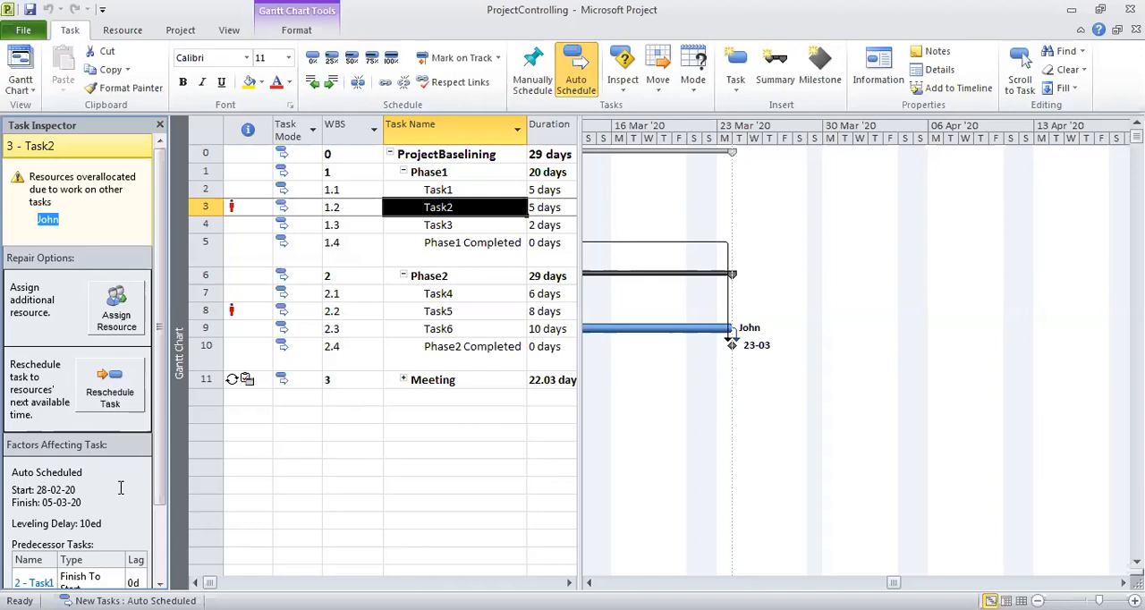
scroll(94, 433, down, 3)
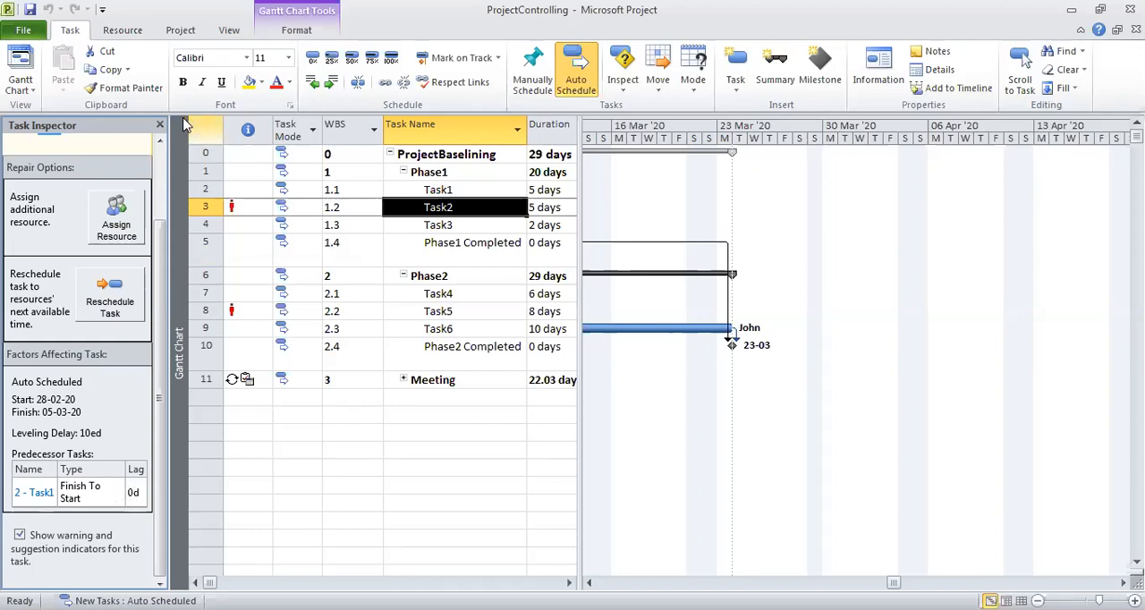
click(160, 140)
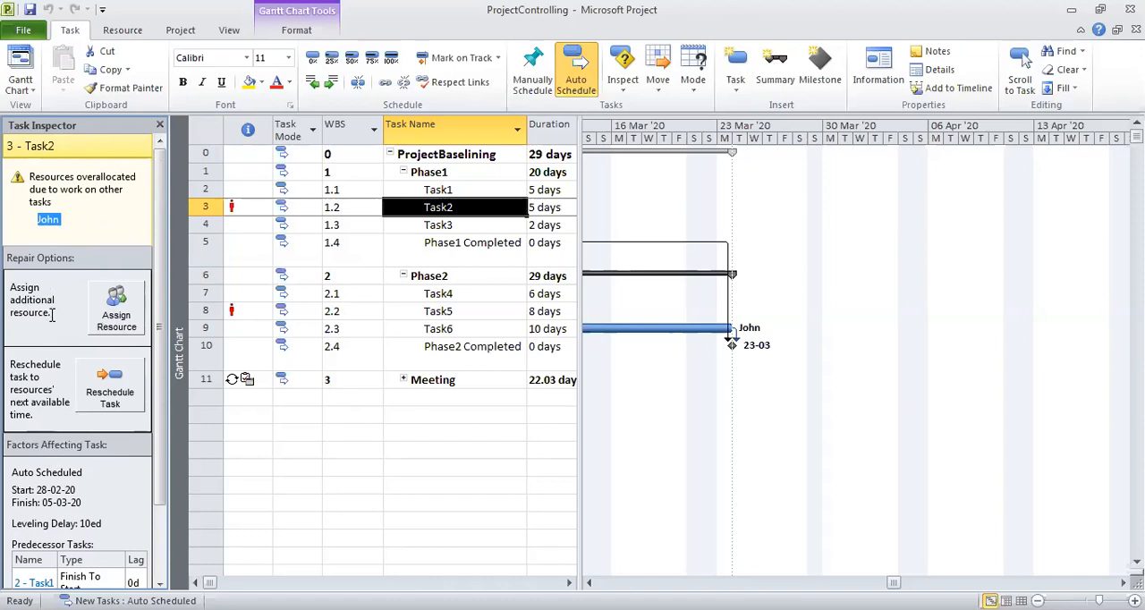
click(35, 409)
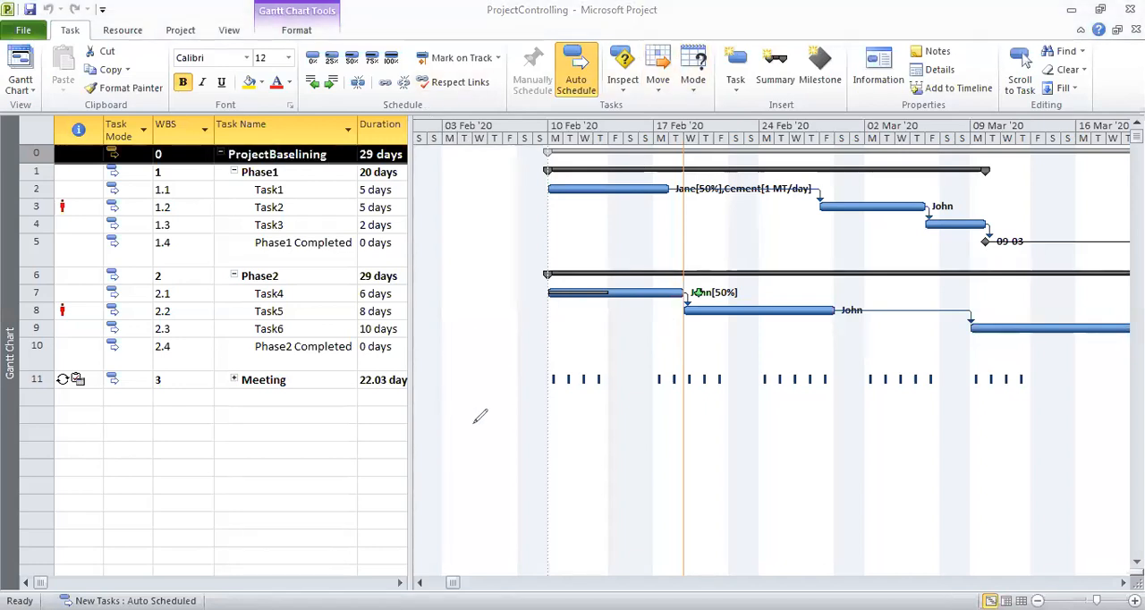
mouse_move(467, 417)
mouse_down()
mouse_move(685, 422)
mouse_move(703, 405)
mouse_move(712, 419)
mouse_move(700, 436)
mouse_up()
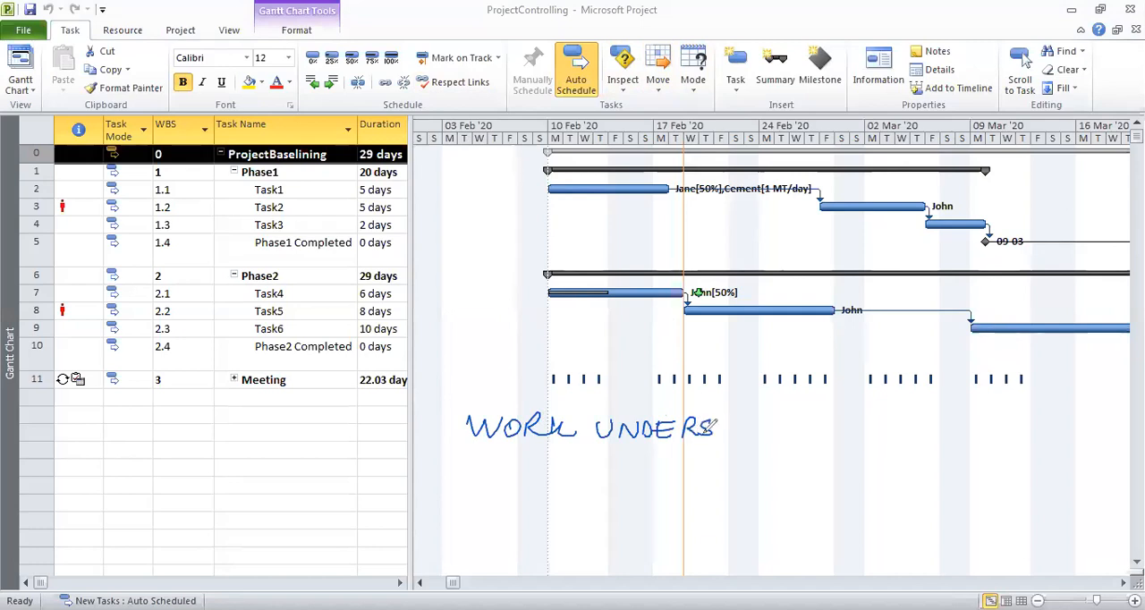
drag(702, 428, 712, 428)
drag(700, 434, 742, 435)
mouse_move(725, 420)
mouse_down()
mouse_move(741, 418)
mouse_move(739, 428)
mouse_up()
mouse_move(758, 417)
mouse_down()
mouse_move(745, 436)
mouse_move(766, 436)
mouse_move(775, 415)
mouse_move(781, 436)
mouse_move(820, 437)
mouse_up()
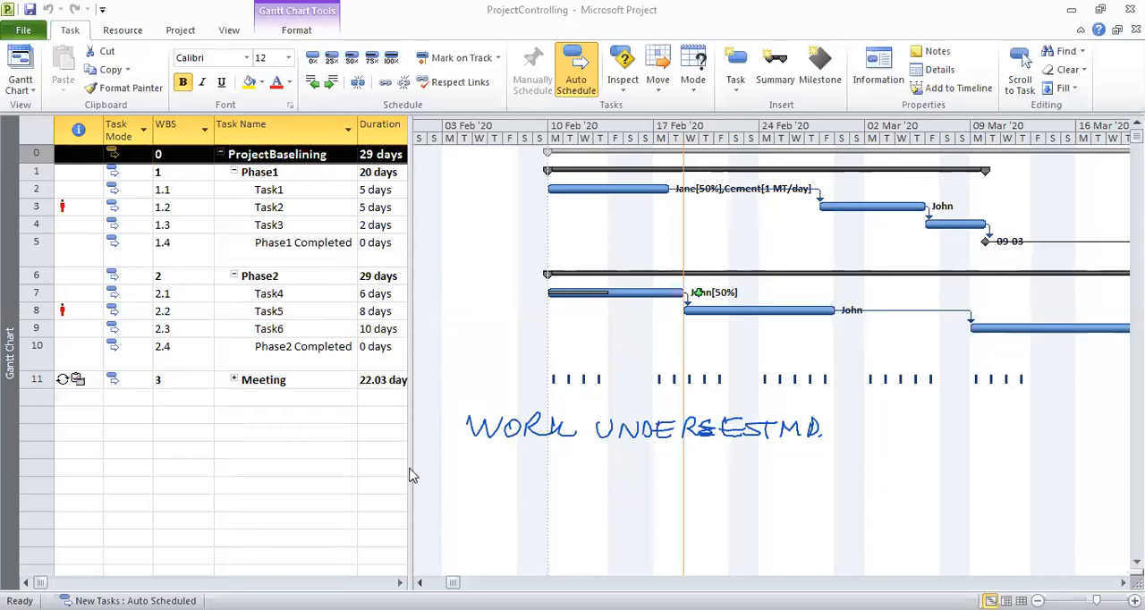
Widen the task table to show the Work column and check Task4's work value.
drag(411, 477, 727, 473)
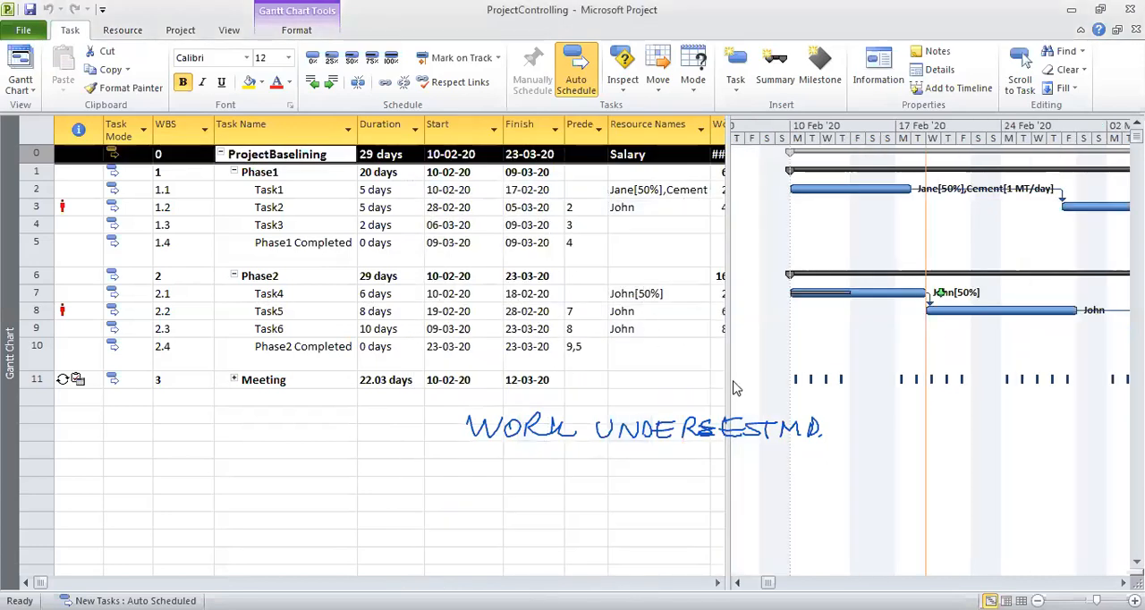
drag(724, 383, 904, 383)
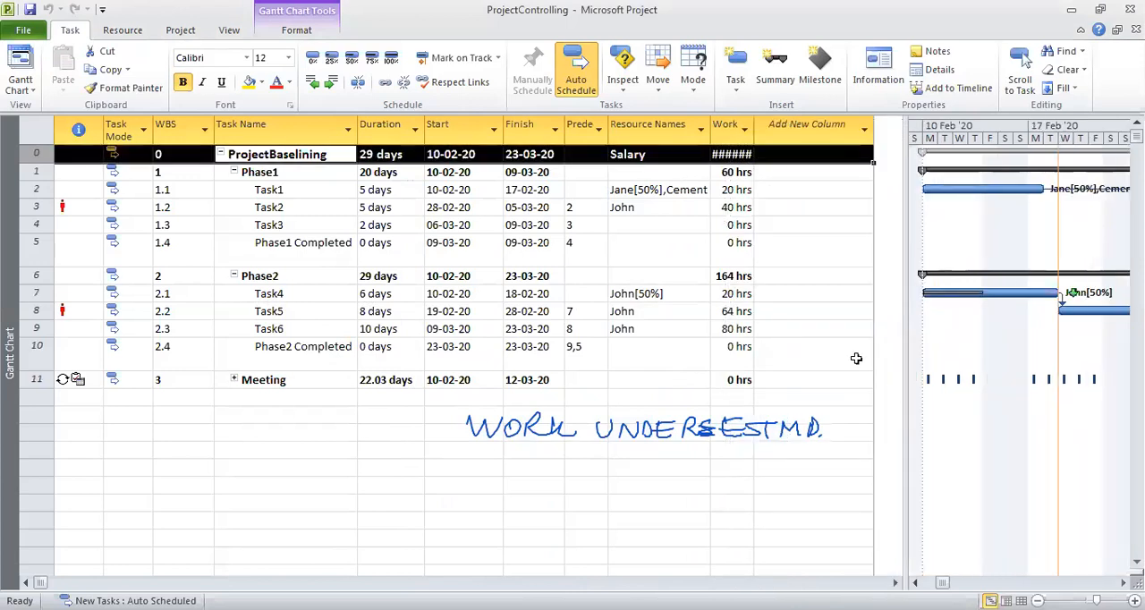
click(735, 293)
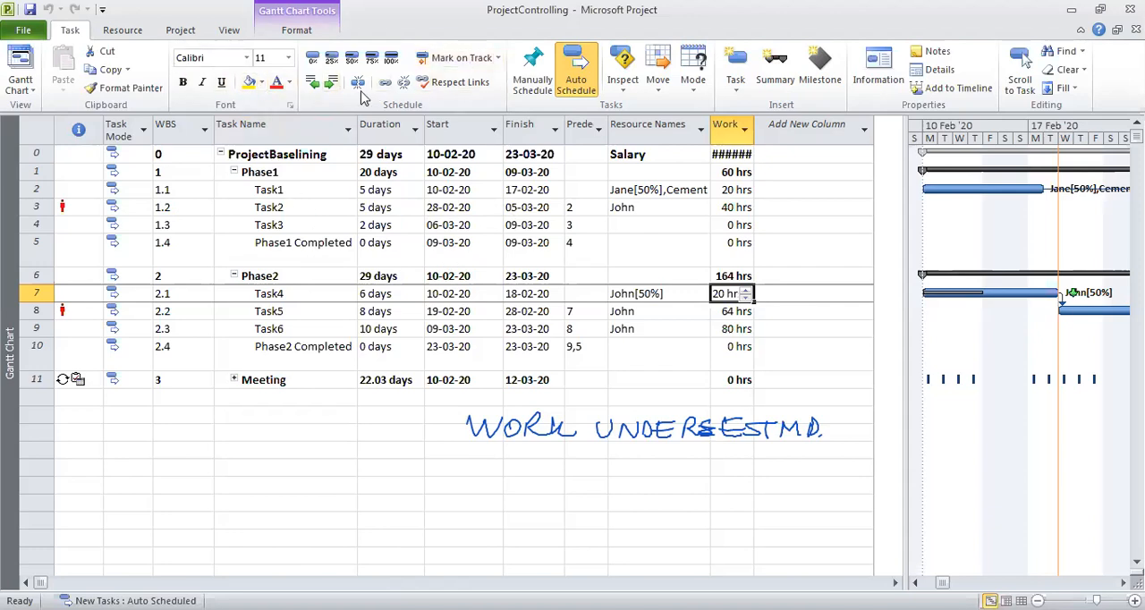
Switch to the Tracking table and check Task4's actual duration, remaining duration and actual work.
click(229, 31)
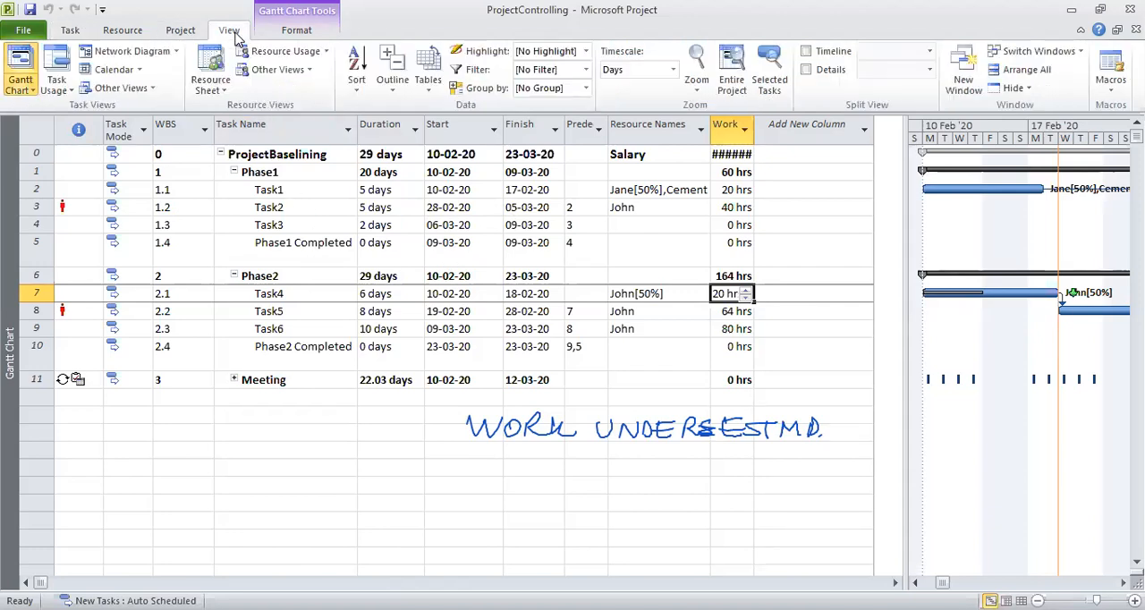
click(436, 93)
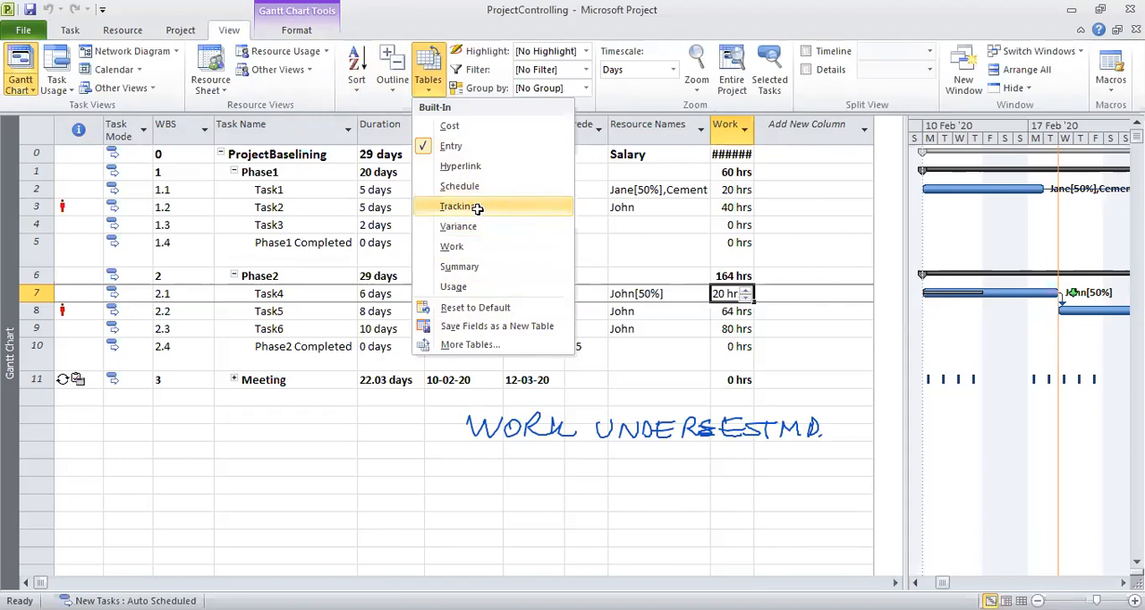
click(460, 207)
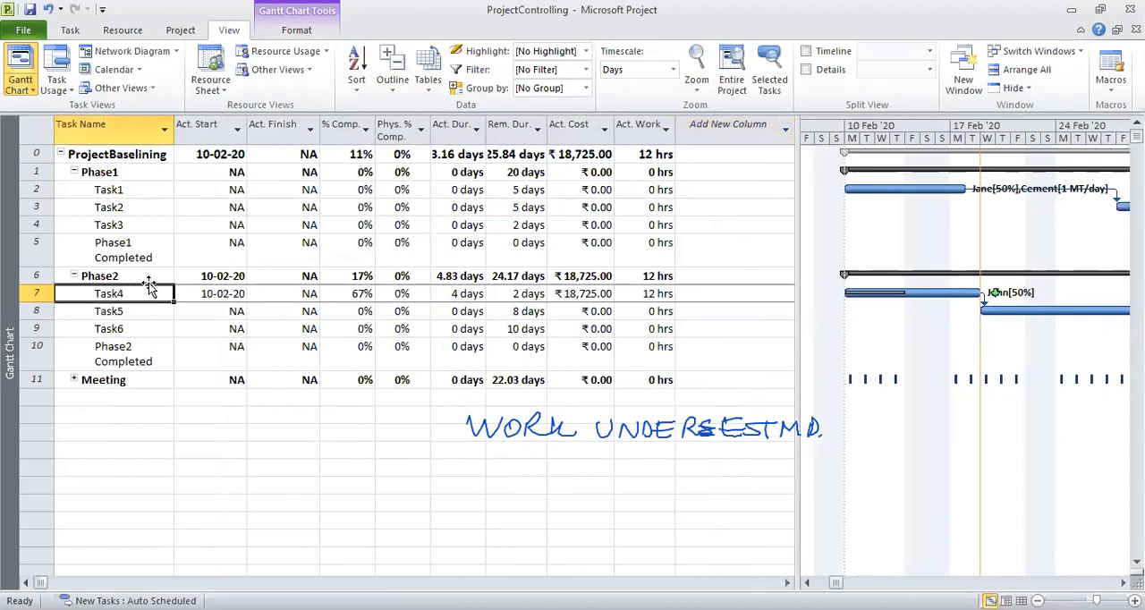
click(471, 294)
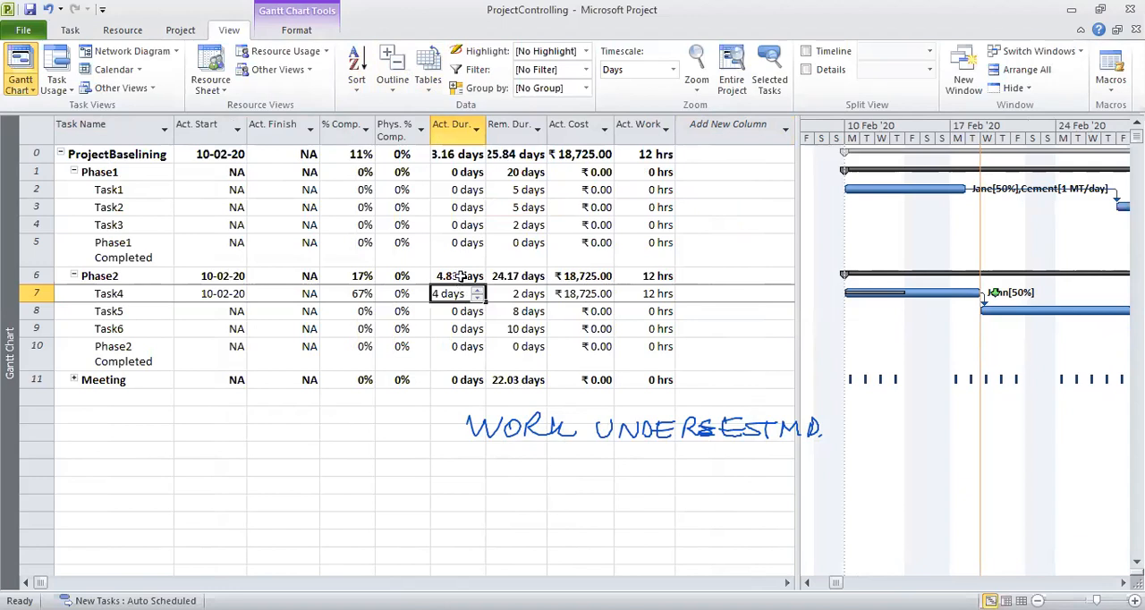
click(524, 294)
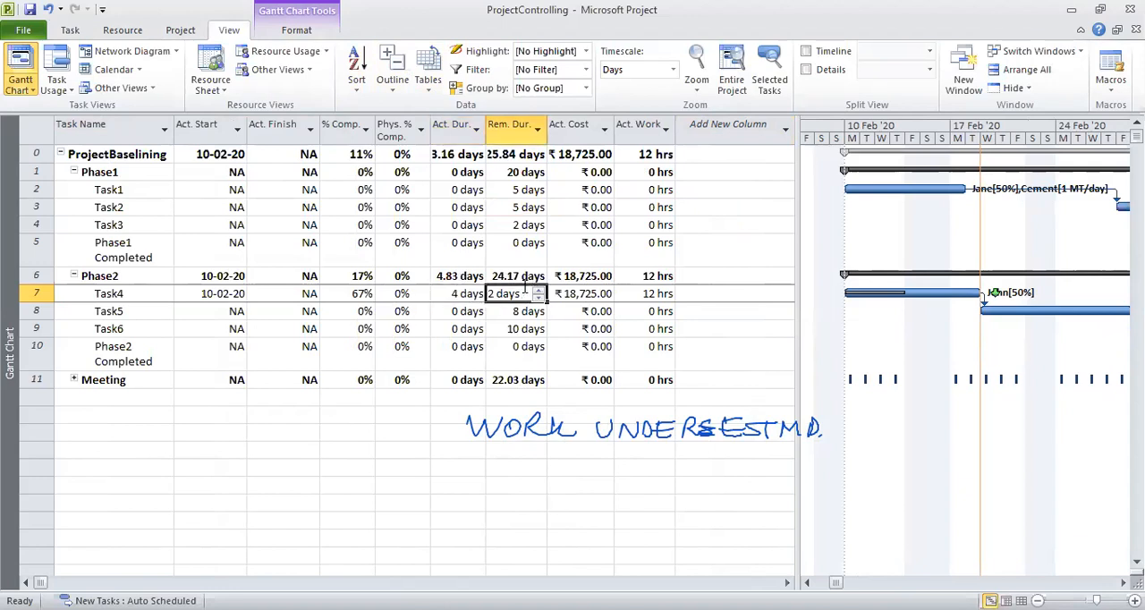
click(652, 294)
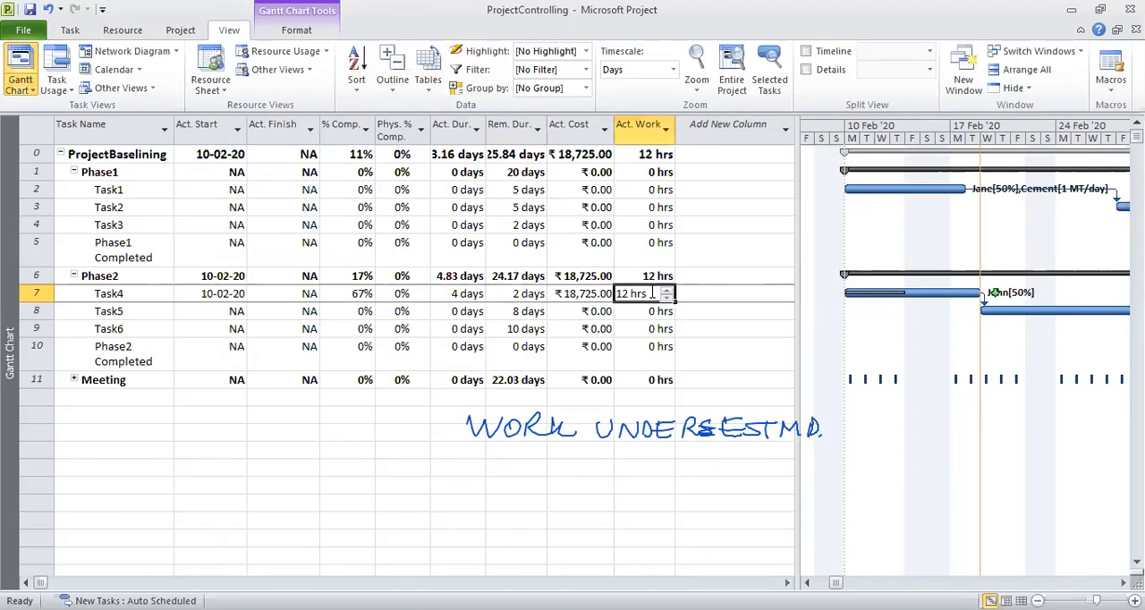
Add a Regular Work column after the actual work column in the Tracking table.
click(782, 132)
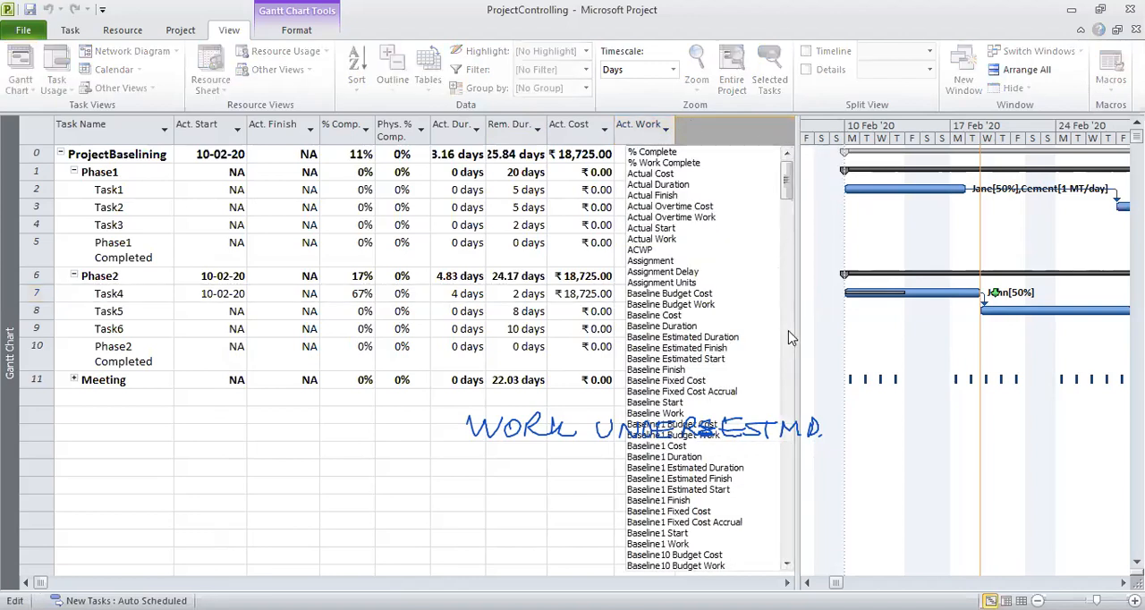
click(788, 235)
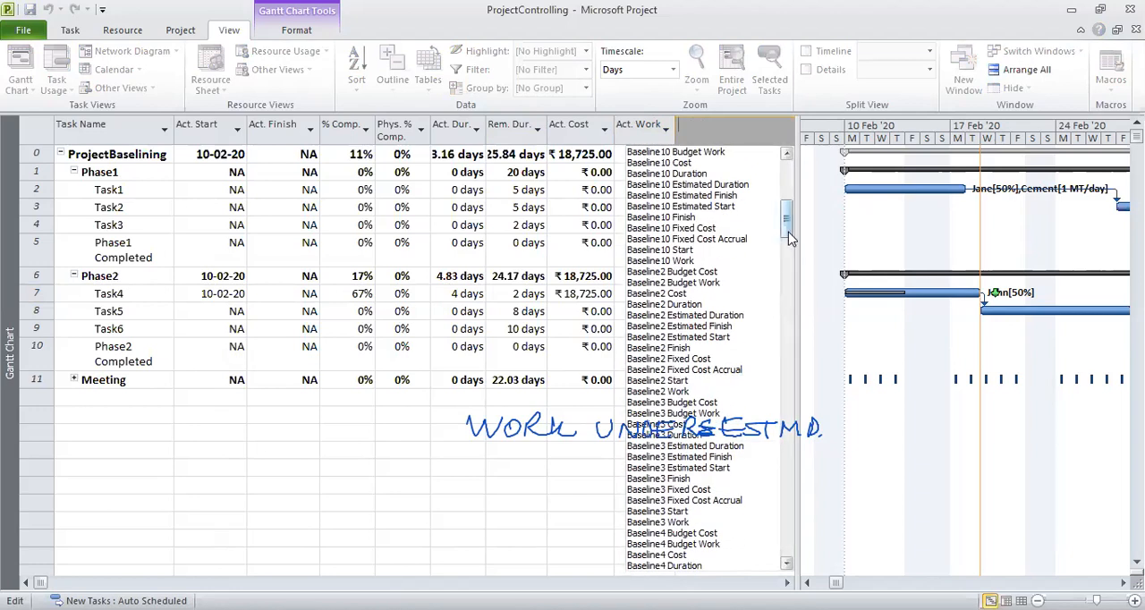
drag(787, 232, 785, 510)
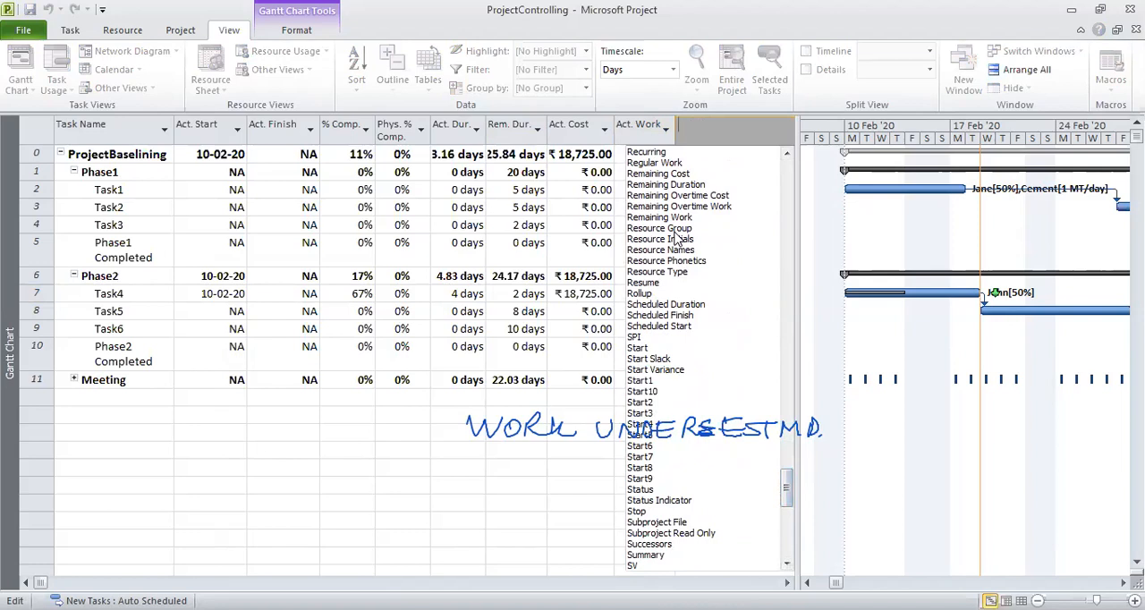
click(654, 163)
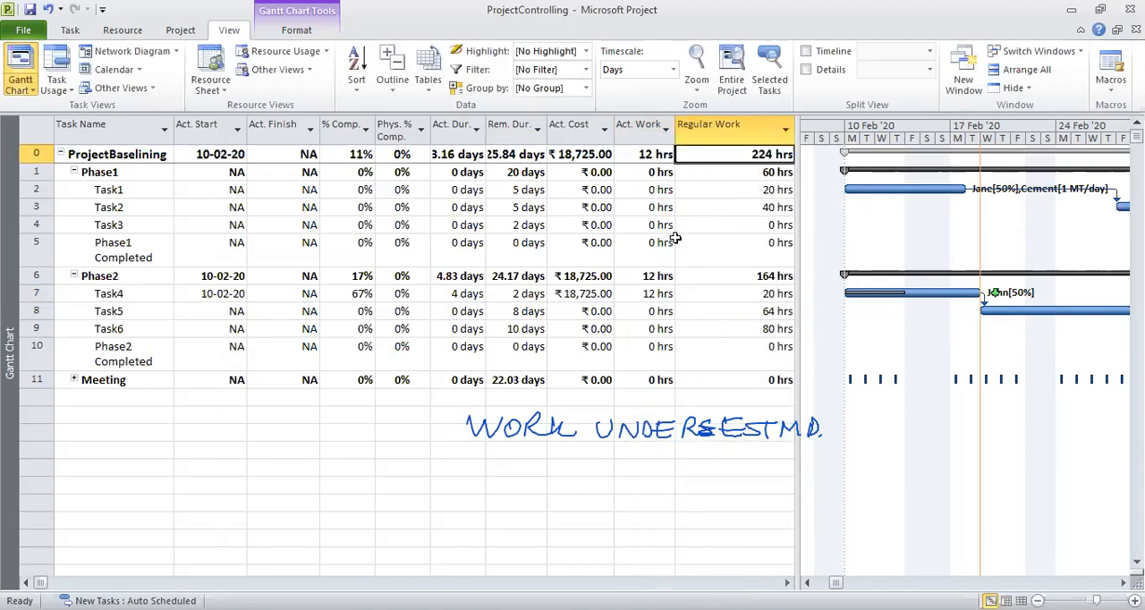
Hide the Regular Work column from the Tracking table.
click(786, 131)
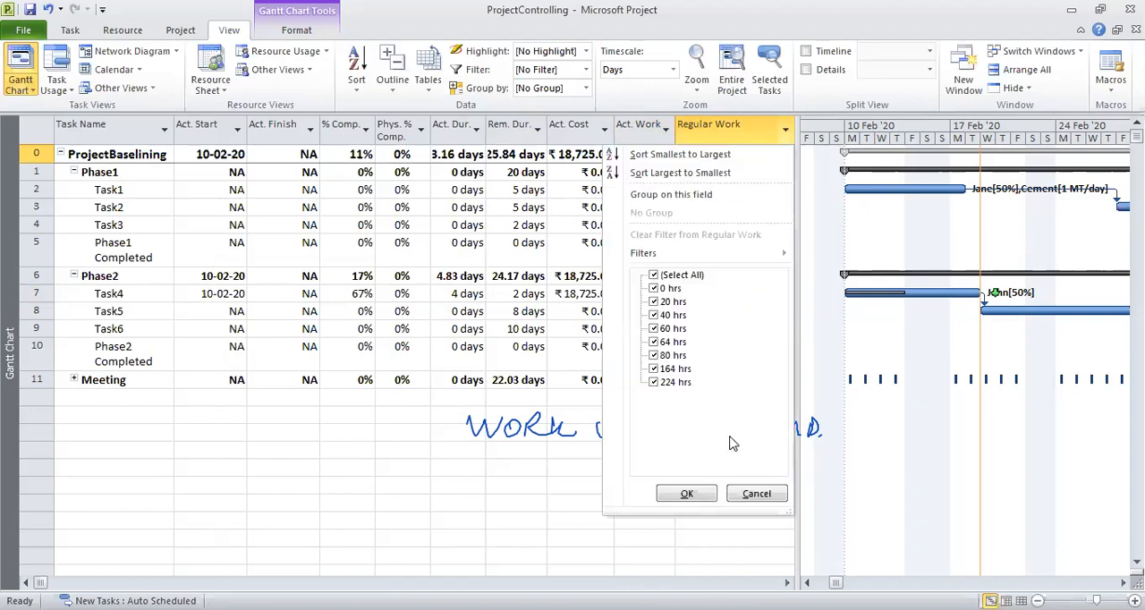
click(764, 493)
click(717, 125)
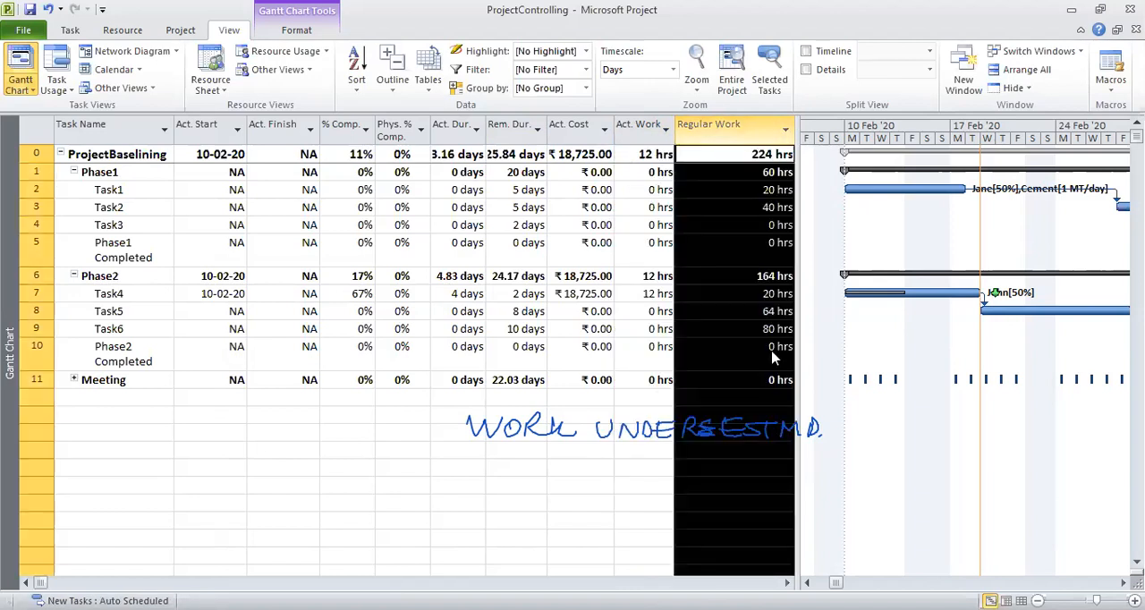
right_click(716, 139)
click(763, 268)
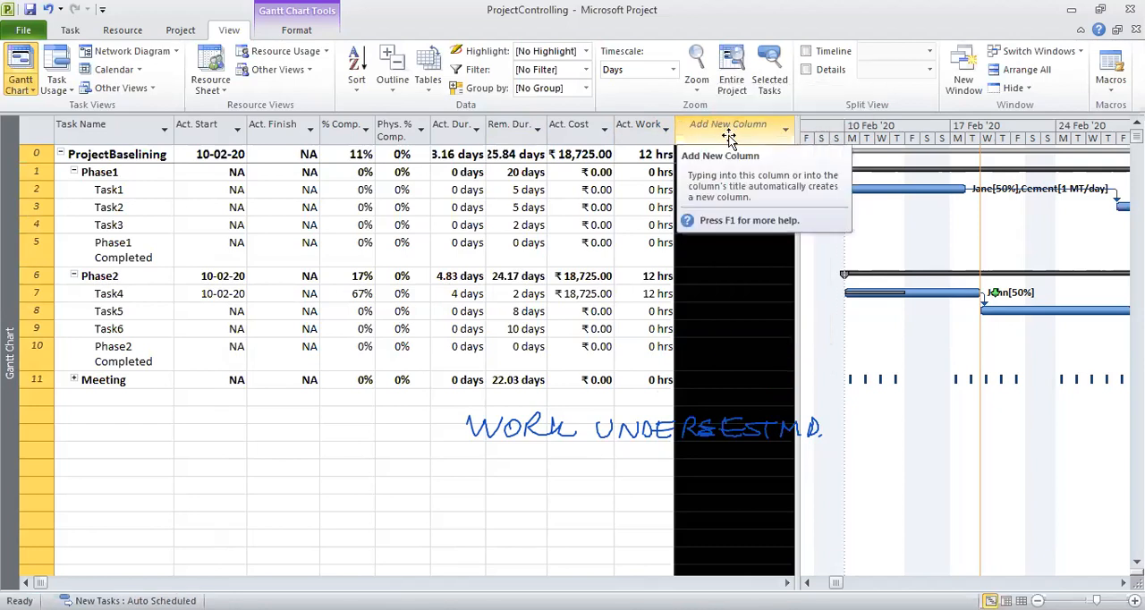
right_click(729, 136)
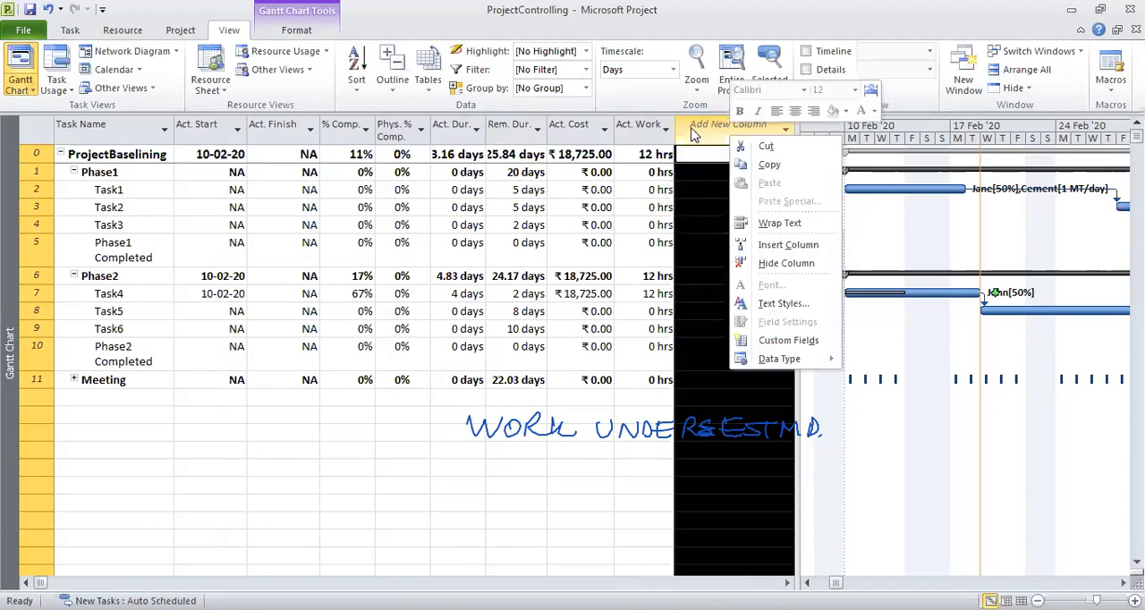
click(523, 503)
click(701, 128)
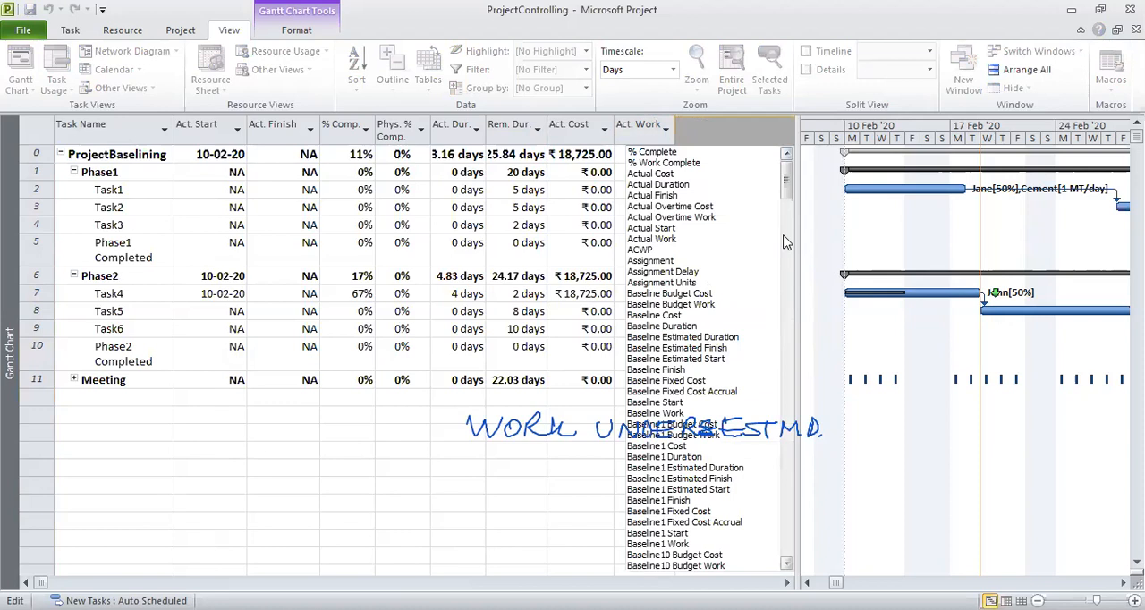
key(Return)
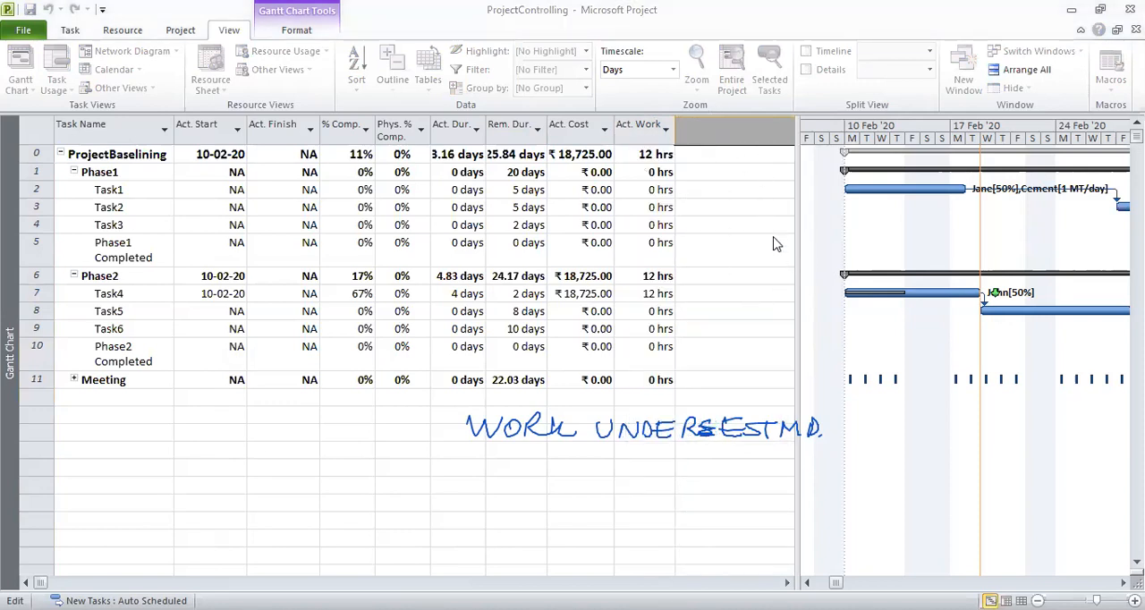
right_click(714, 141)
click(682, 243)
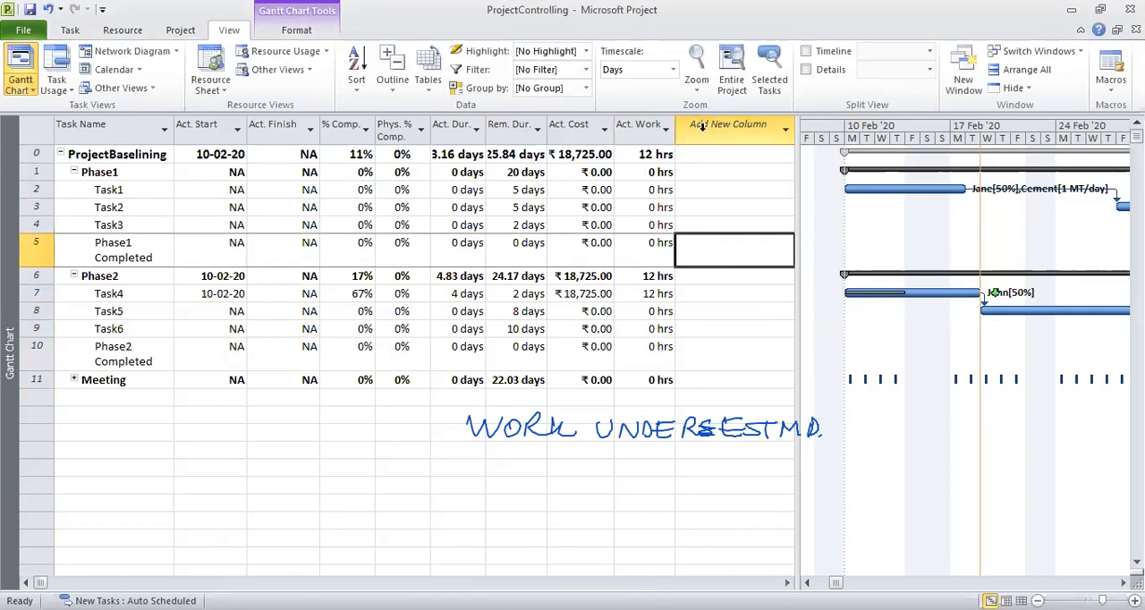
Add a Remaining Work column after the actual work column in the Tracking table.
click(696, 126)
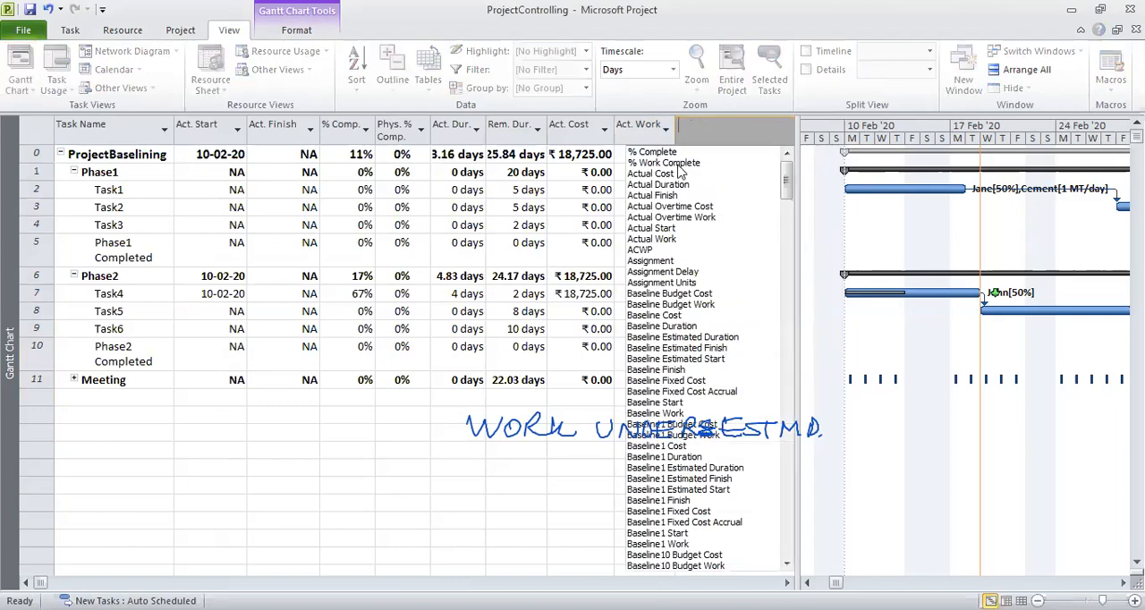
drag(786, 177, 792, 467)
click(674, 349)
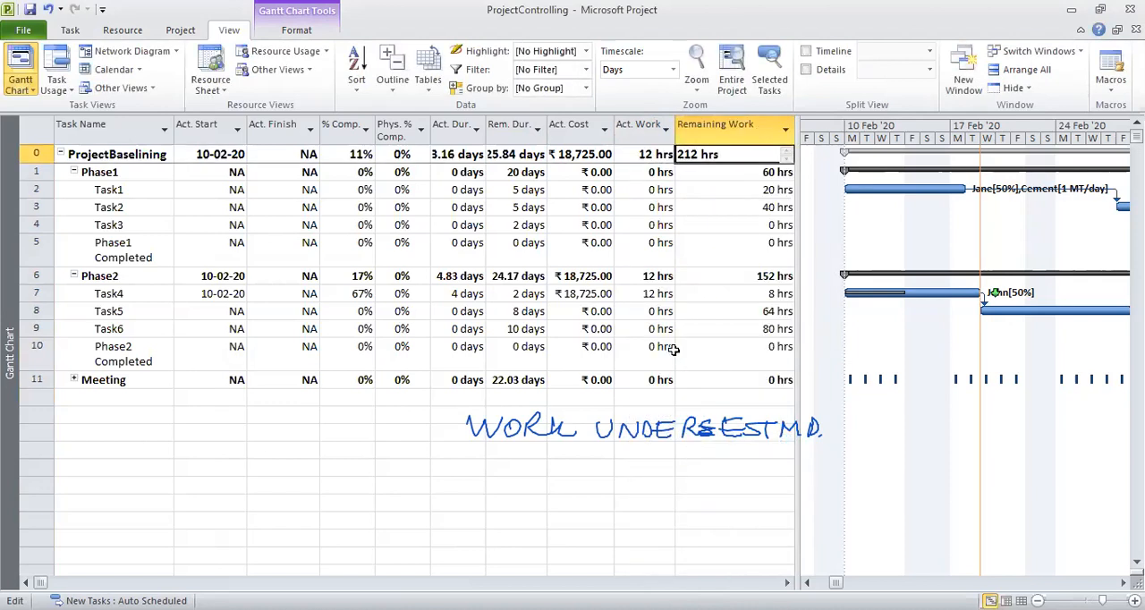
Widen the task table area beside the chart and narrow the Remaining Work column so its heading wraps.
drag(793, 131, 754, 139)
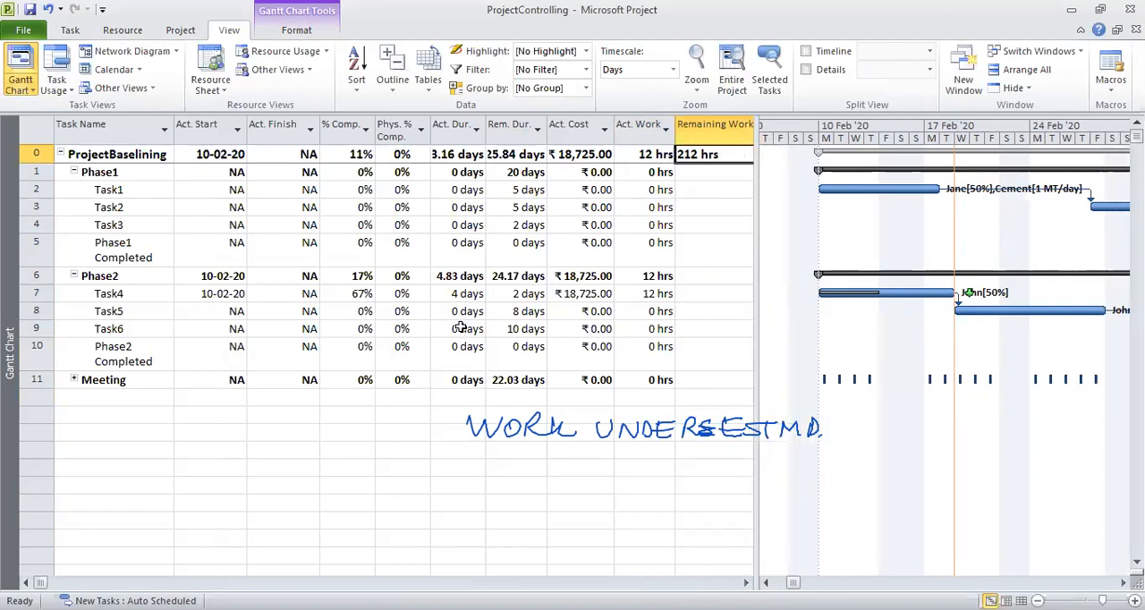
click(651, 294)
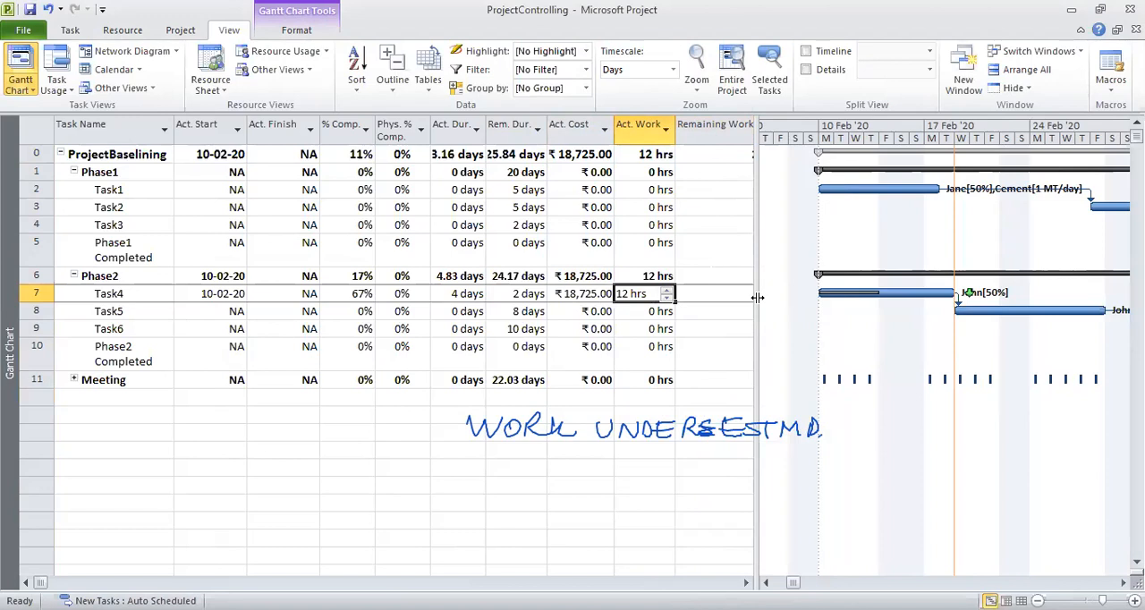
drag(756, 298, 851, 297)
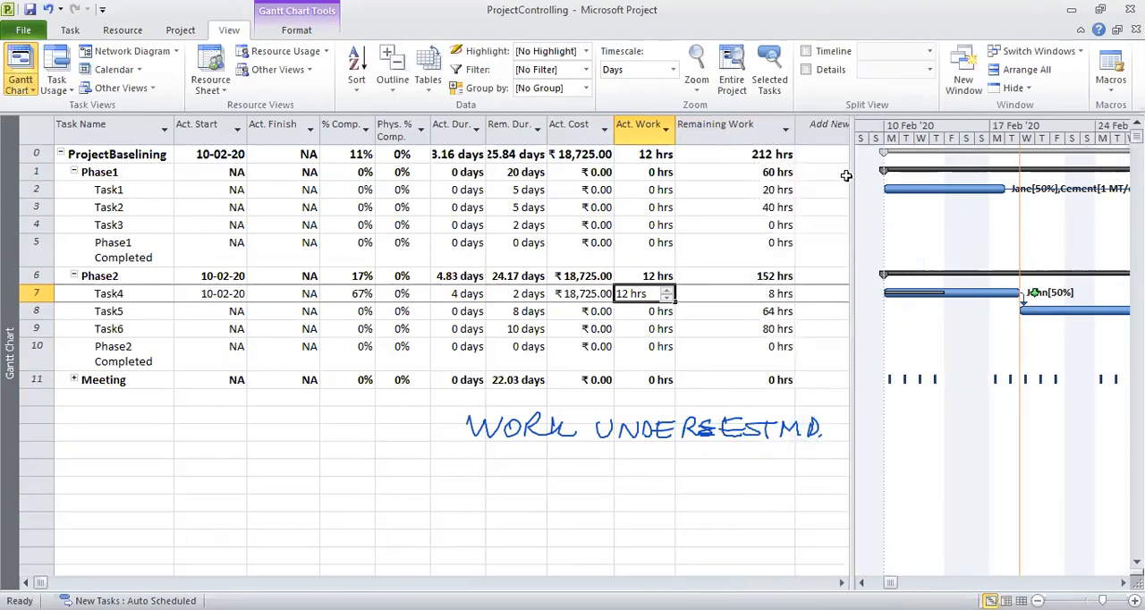
drag(794, 130, 742, 145)
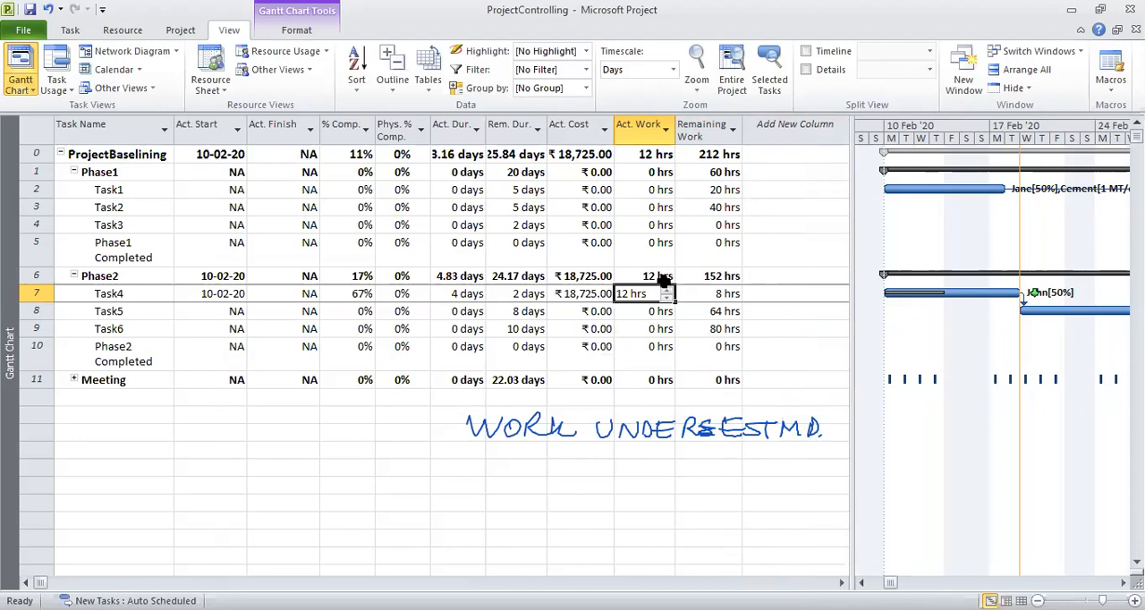
Try a remaining work of 24 hrs for Task4 and undo the change.
click(709, 292)
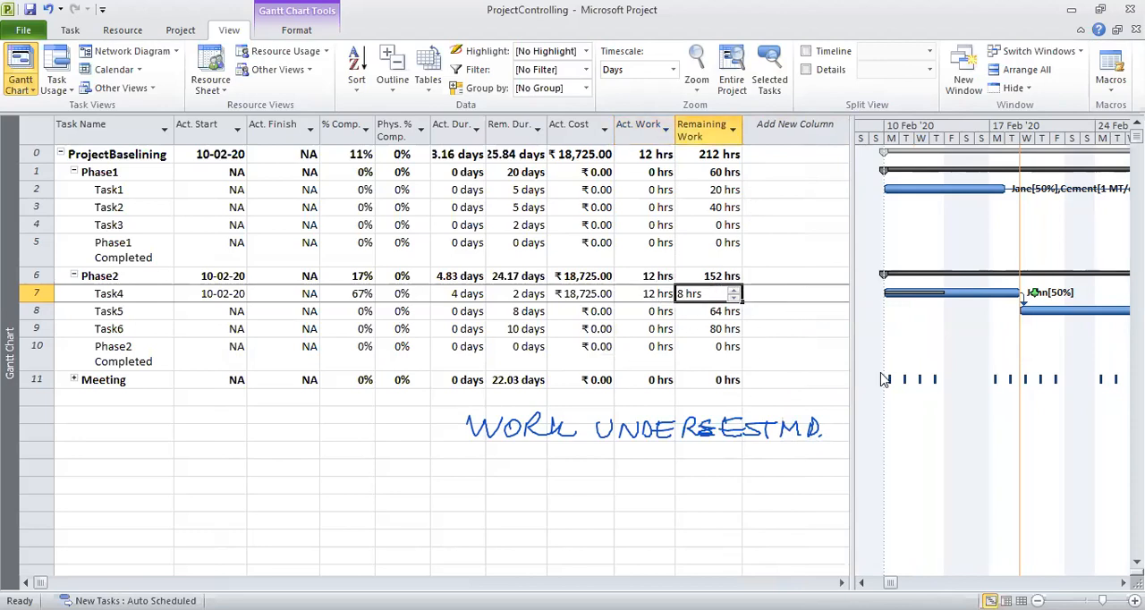
text(24)
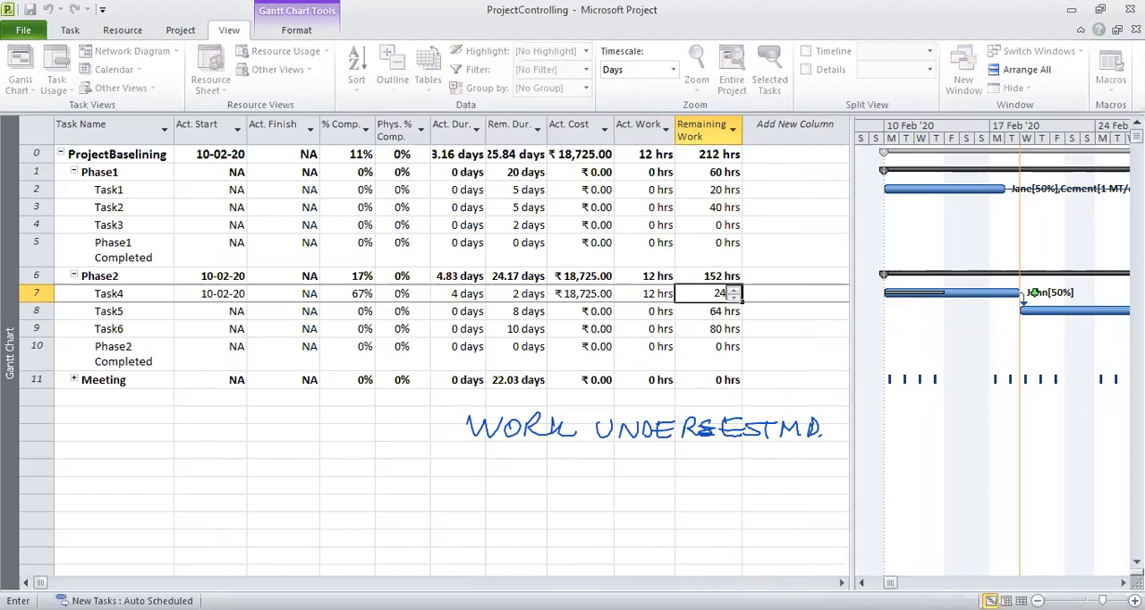
key(Return)
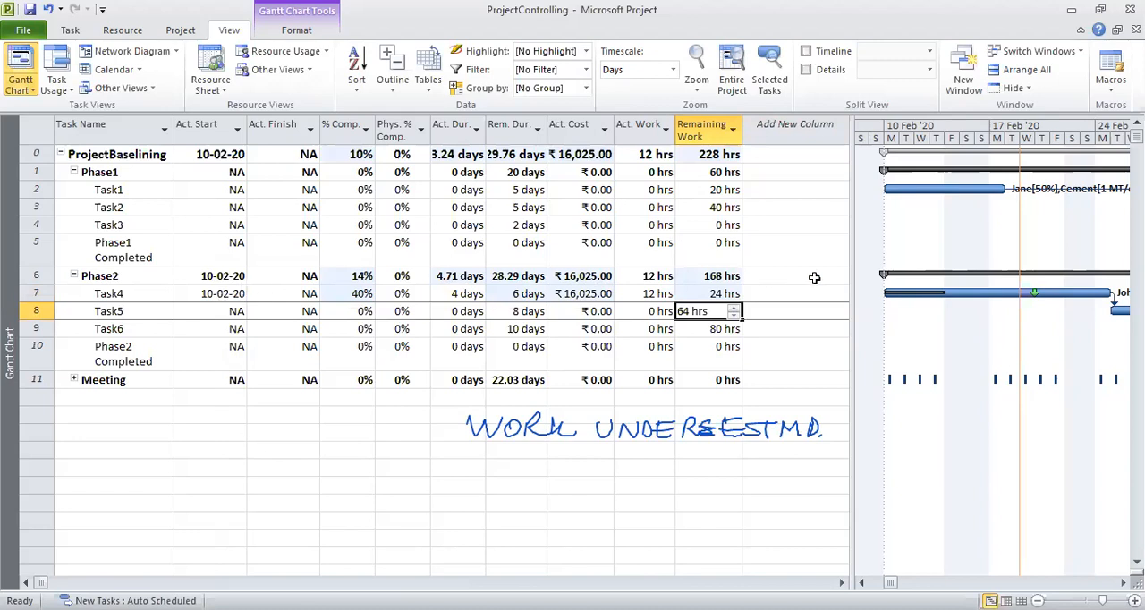
click(48, 10)
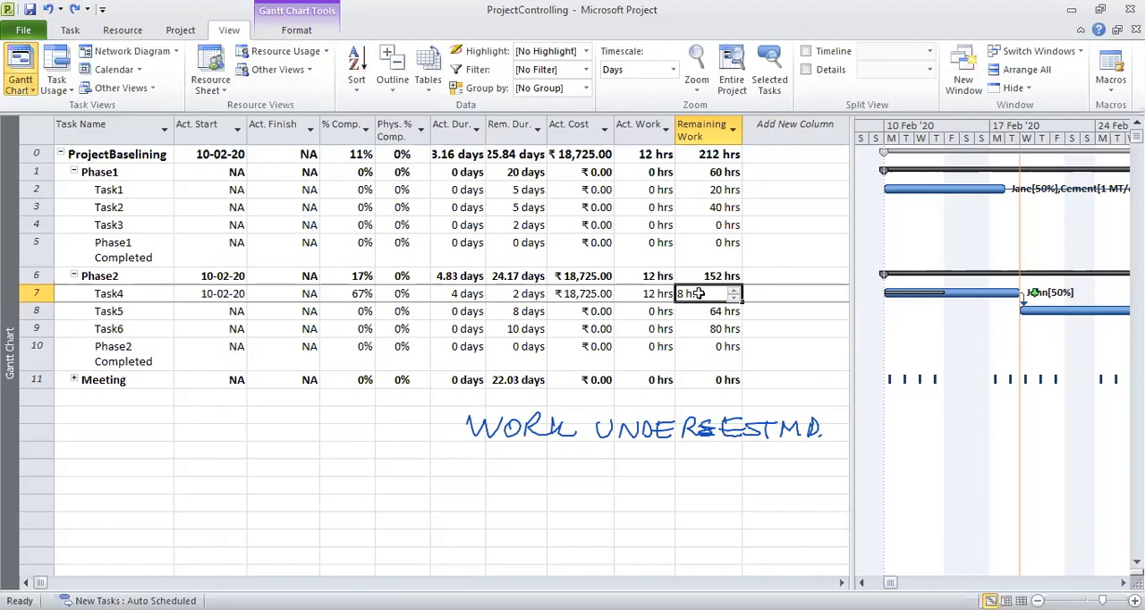
Set Task4's remaining work to 24 hrs and check its bar and finish in the Gantt chart.
text(24)
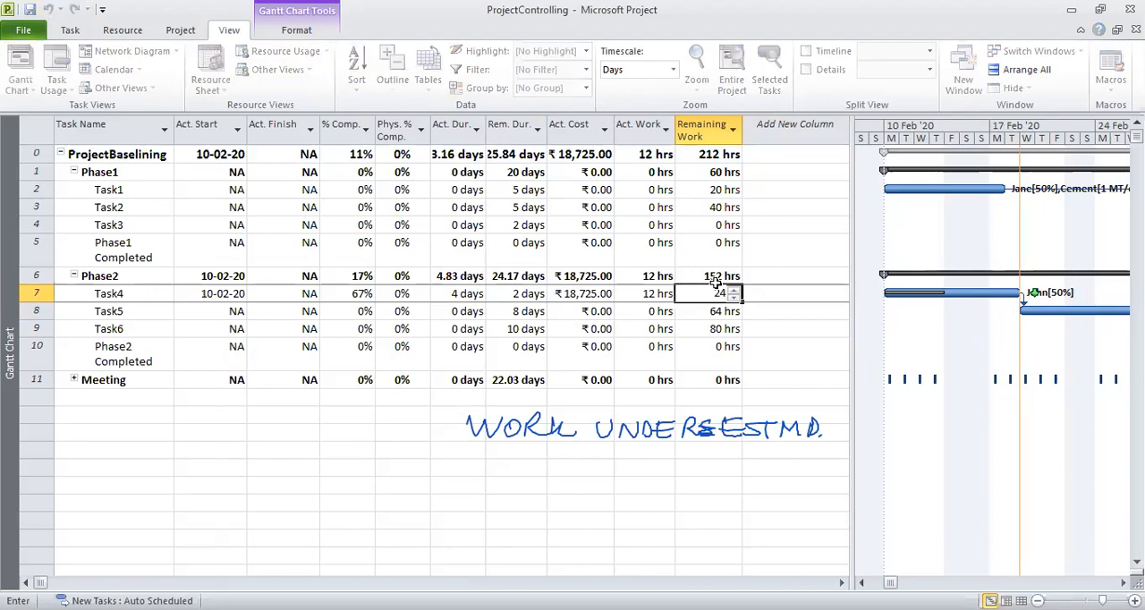
key(Return)
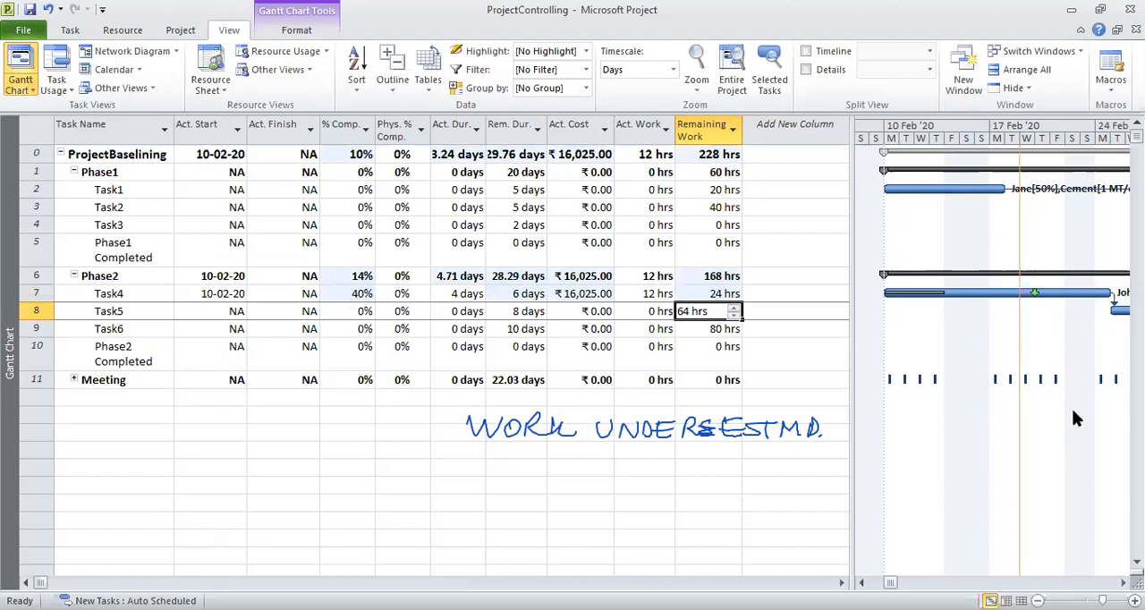
click(1123, 583)
click(1124, 583)
click(1123, 583)
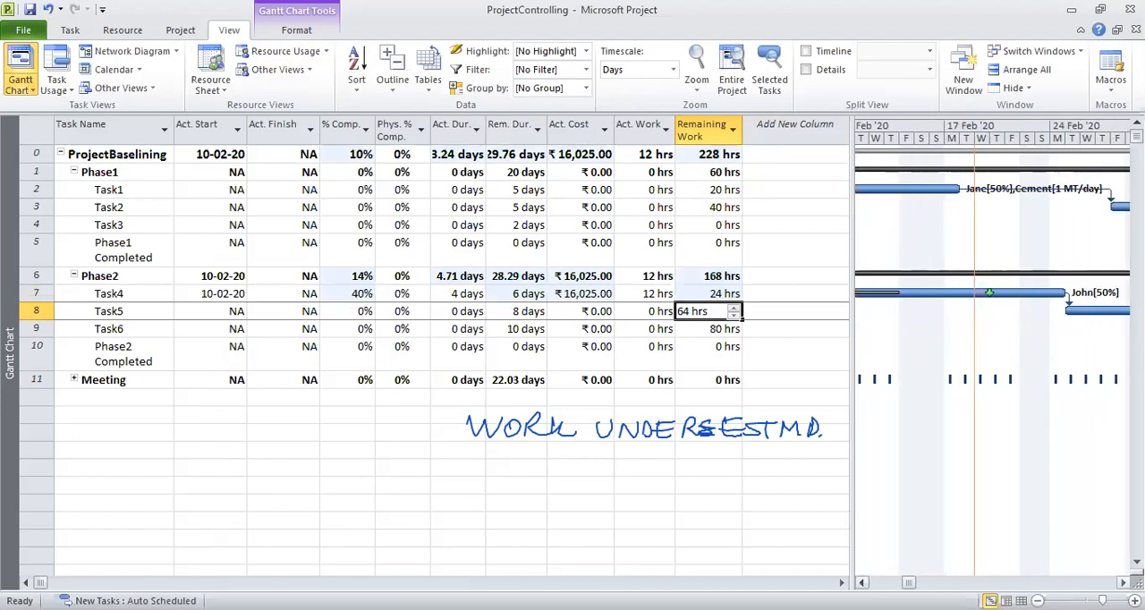
click(1123, 583)
click(1124, 583)
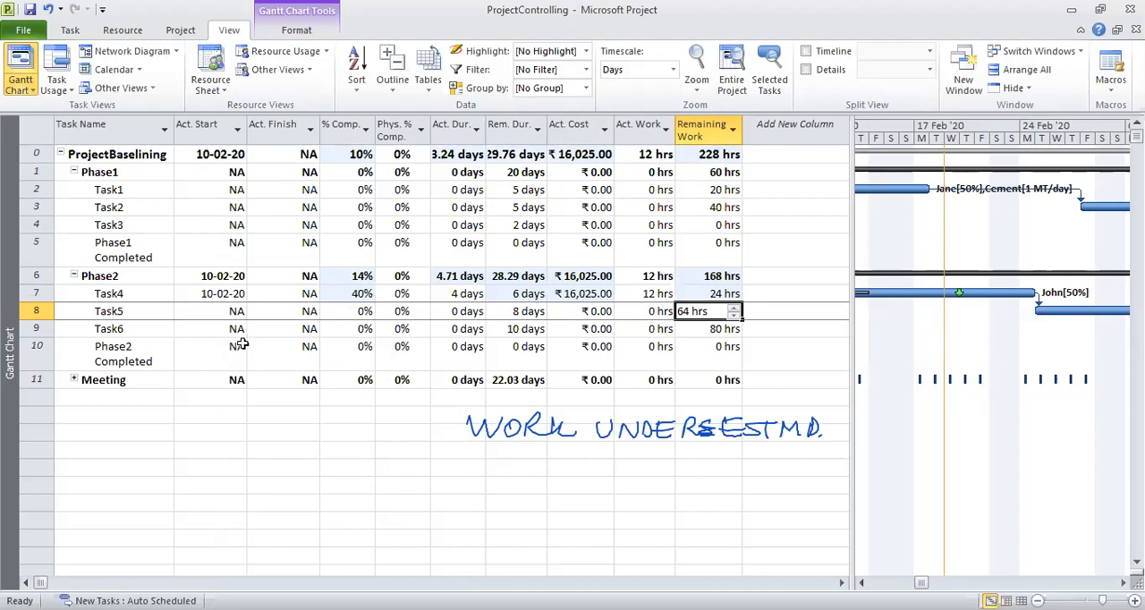
click(117, 294)
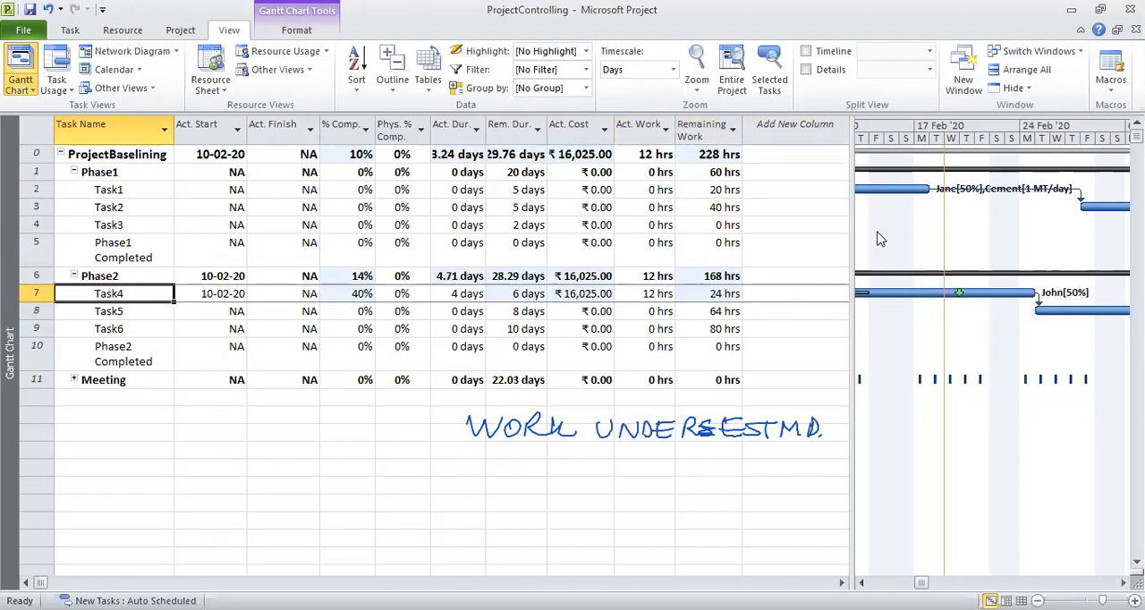
right_click(787, 130)
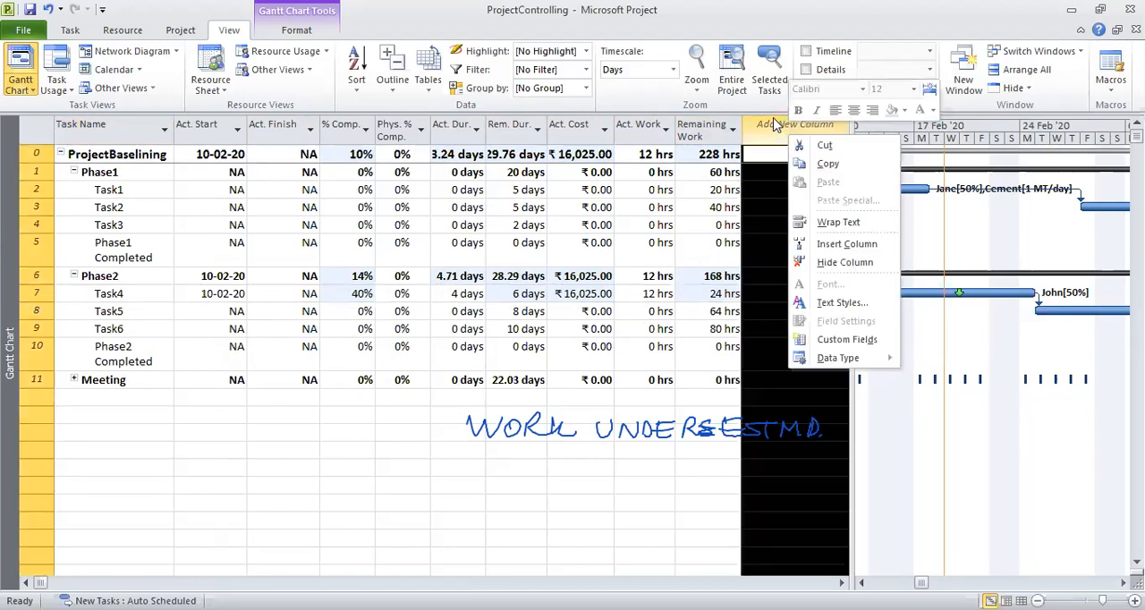
click(778, 215)
click(795, 224)
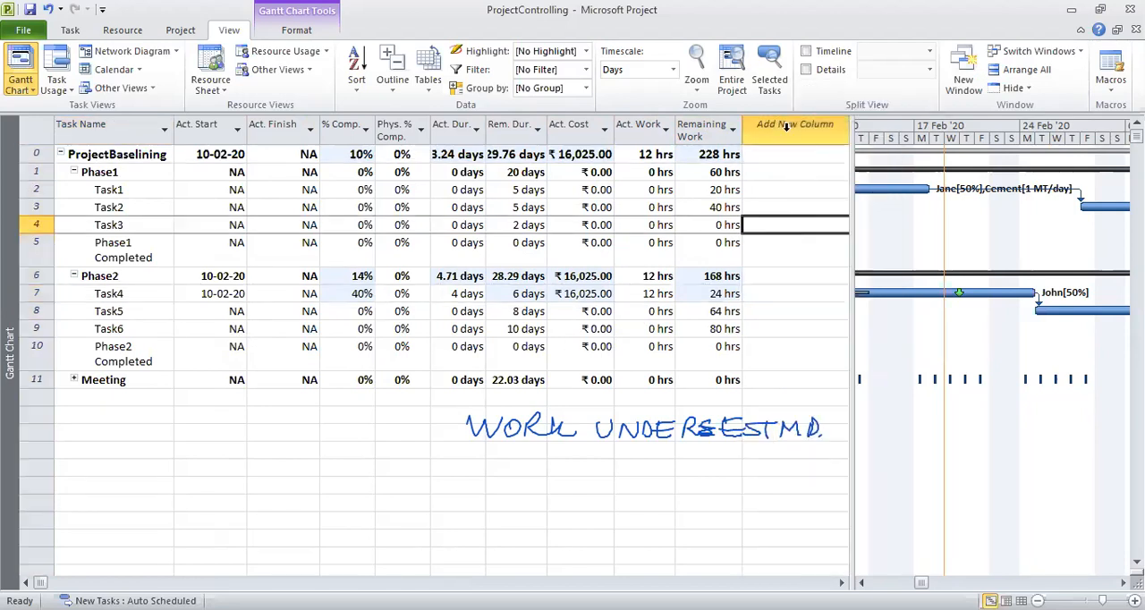
Add a Cost column after the Remaining Work column and narrow it to fit its values.
click(755, 134)
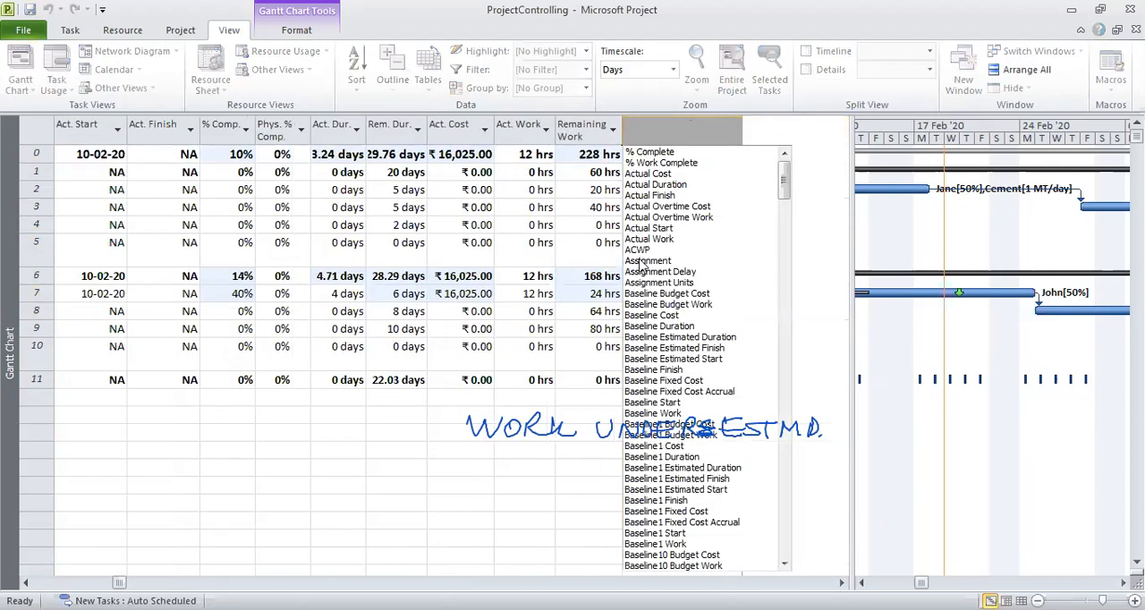
drag(785, 184, 666, 362)
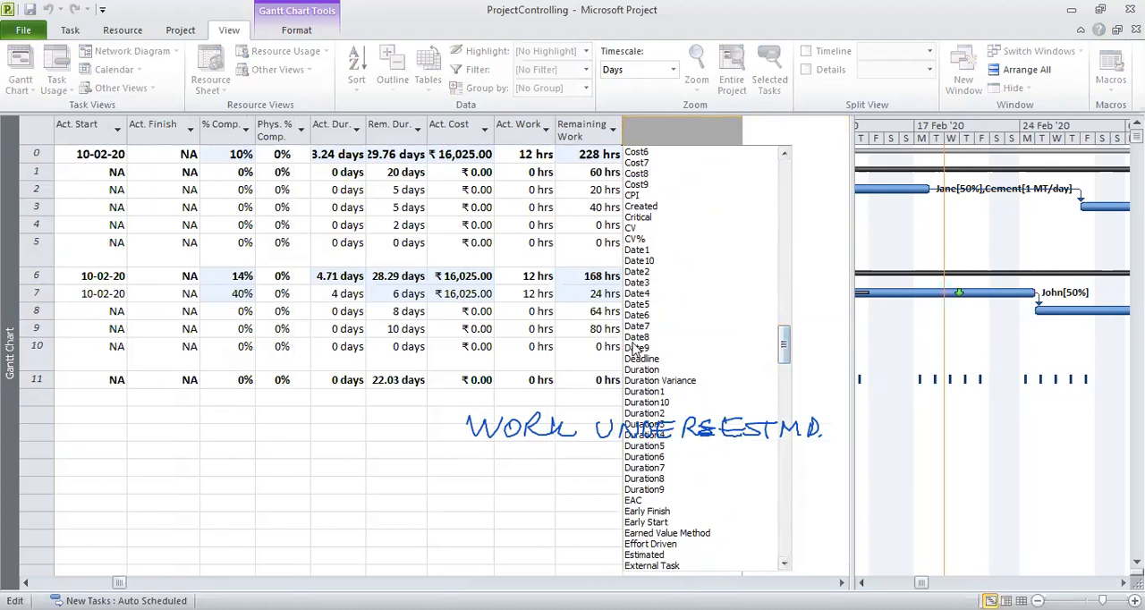
click(784, 155)
click(784, 155)
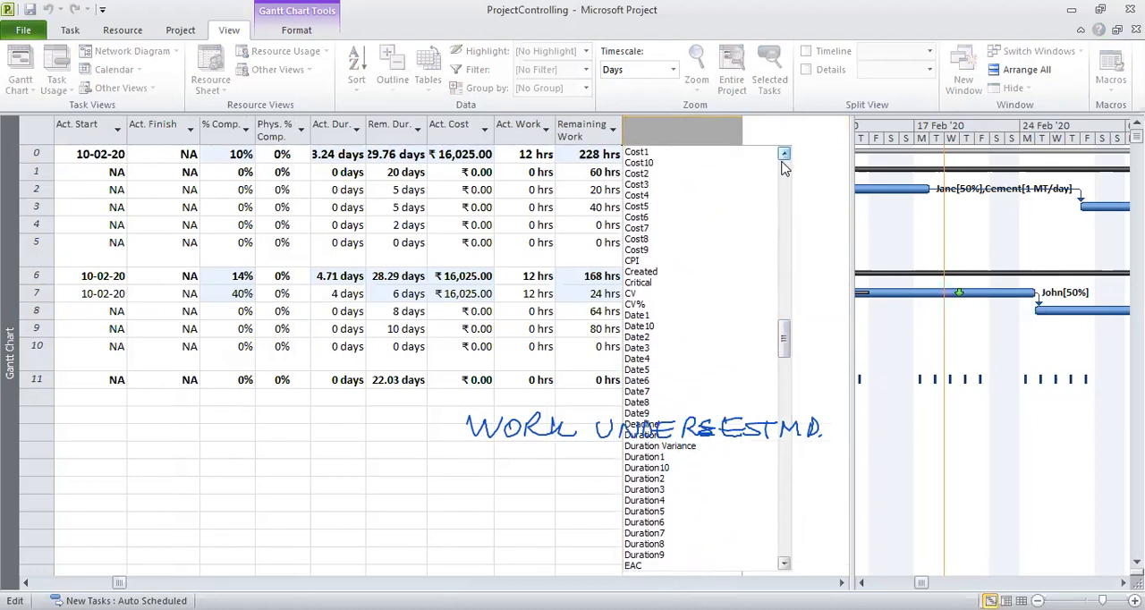
click(784, 155)
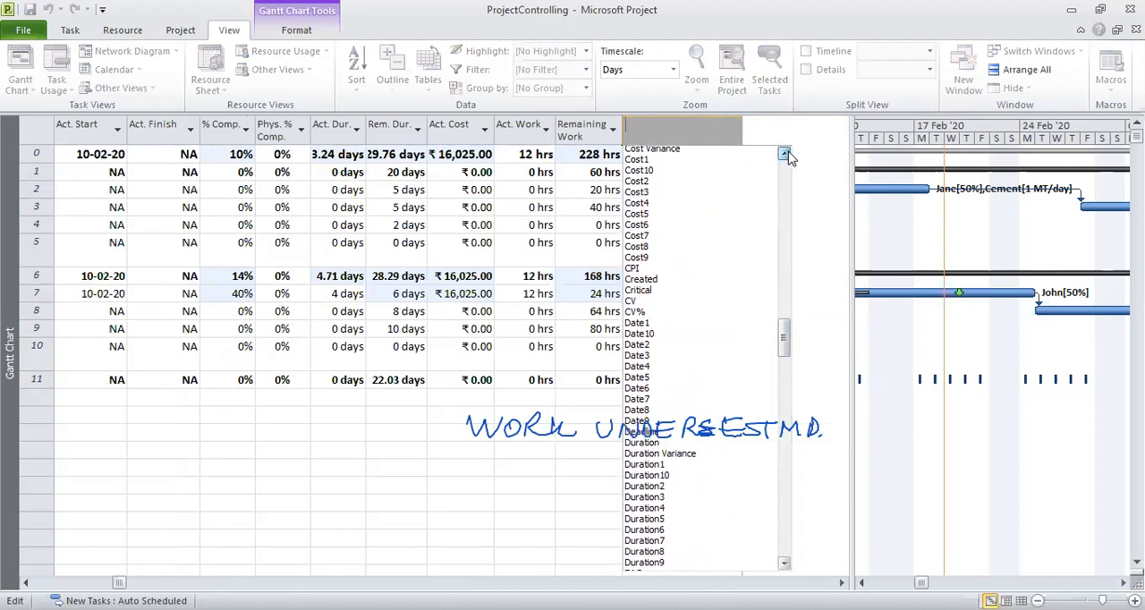
click(784, 155)
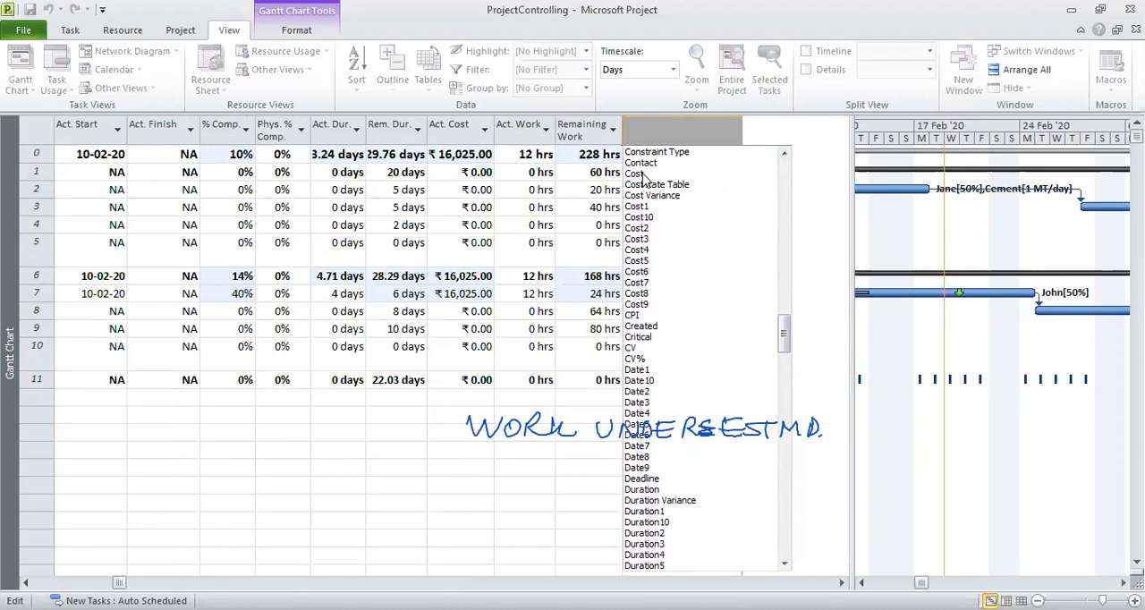
click(635, 173)
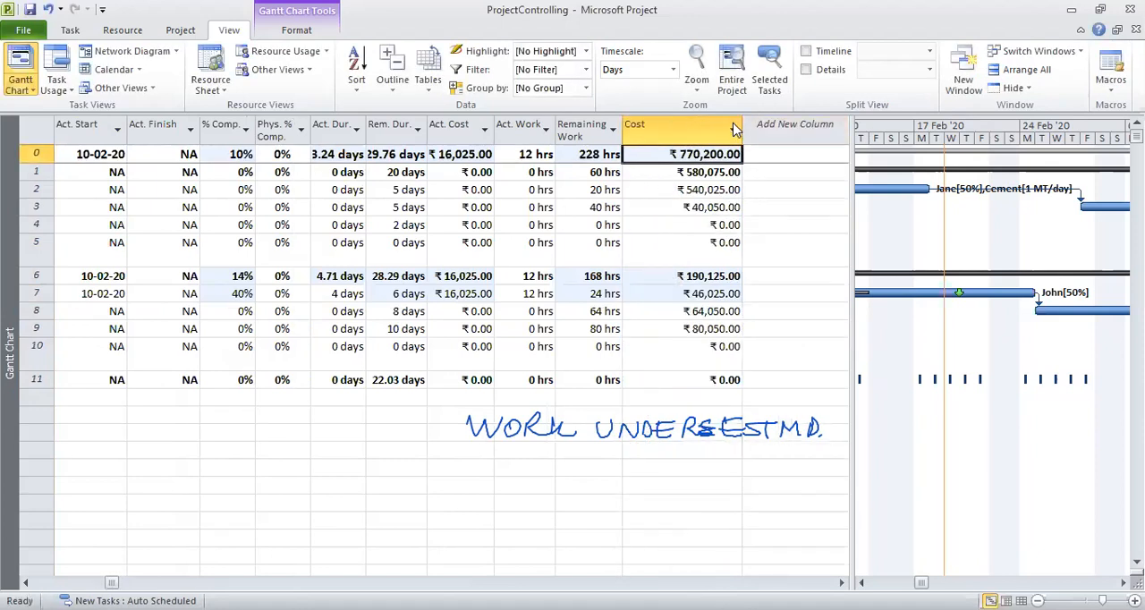
drag(741, 129, 701, 124)
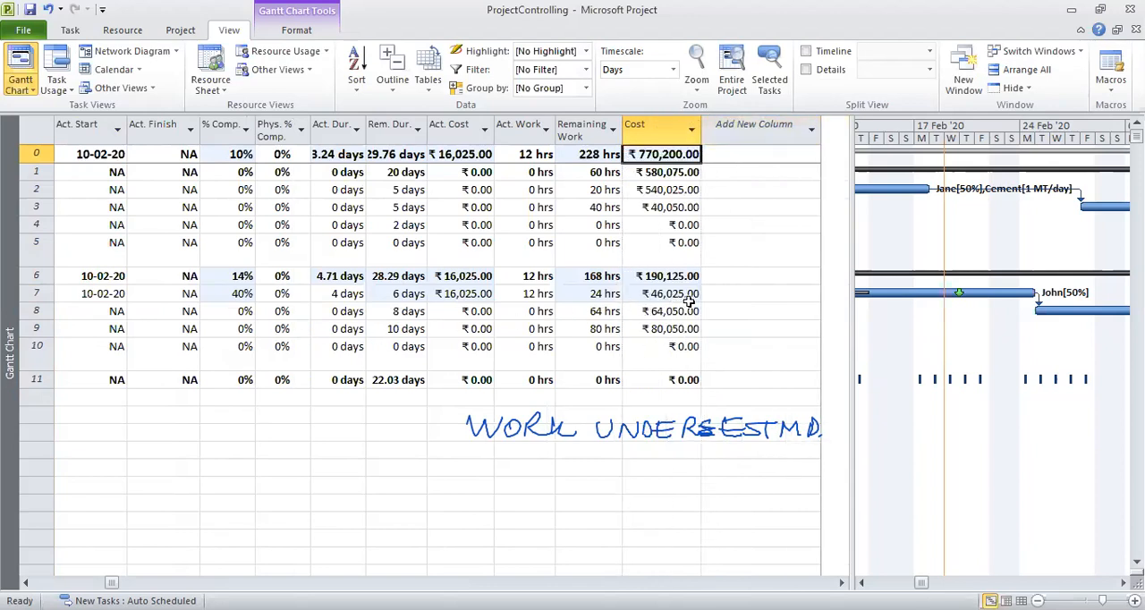
Check Task4's remaining duration and show the Task Form details for Task4 below the Gantt chart.
click(402, 293)
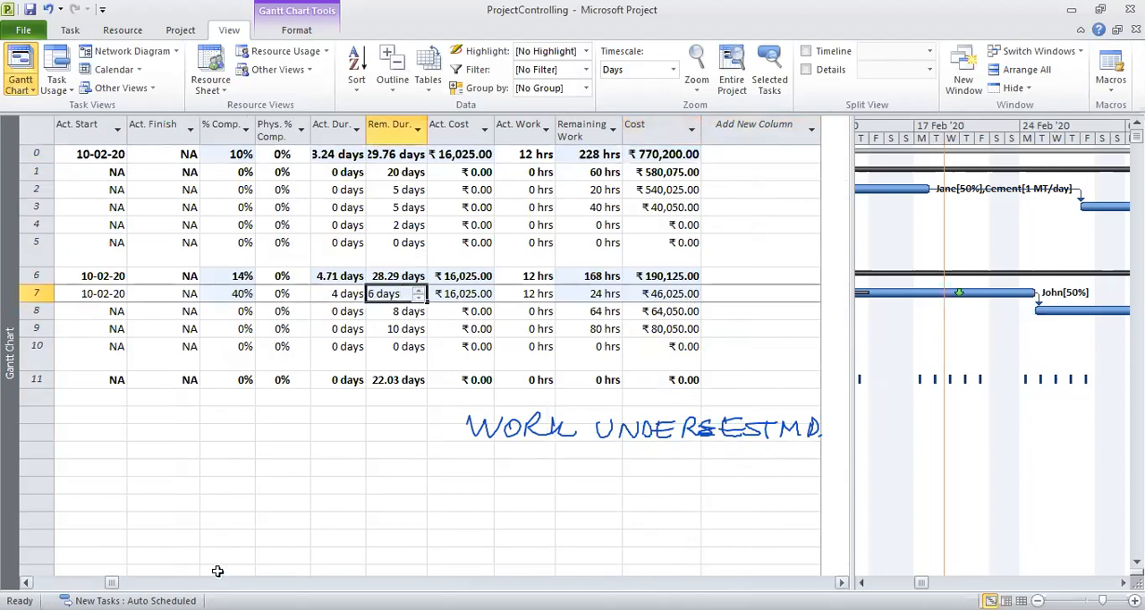
click(26, 582)
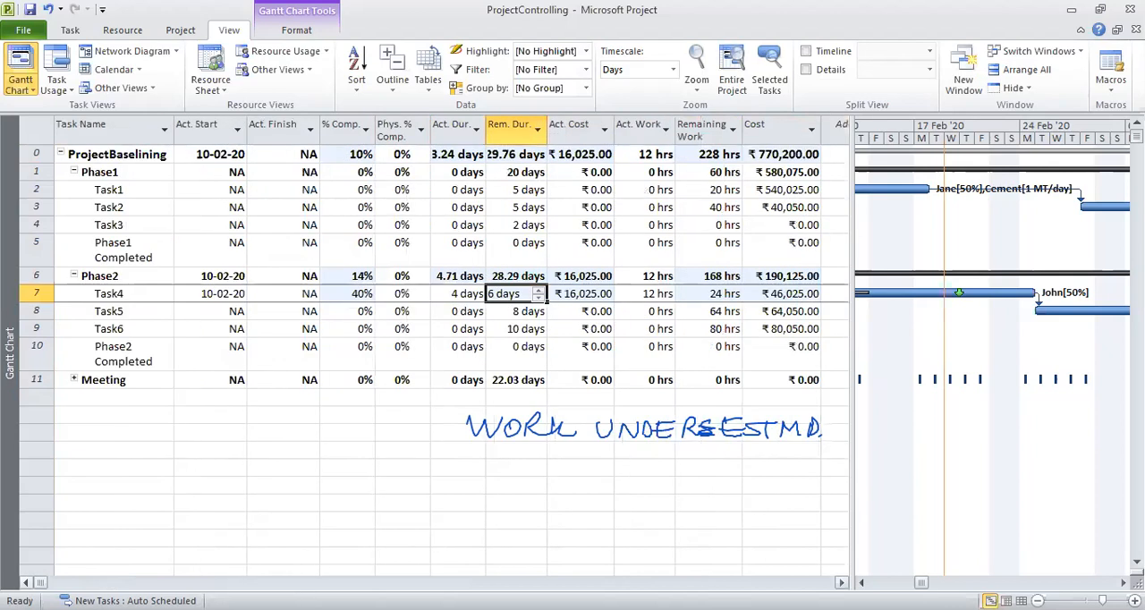
click(137, 293)
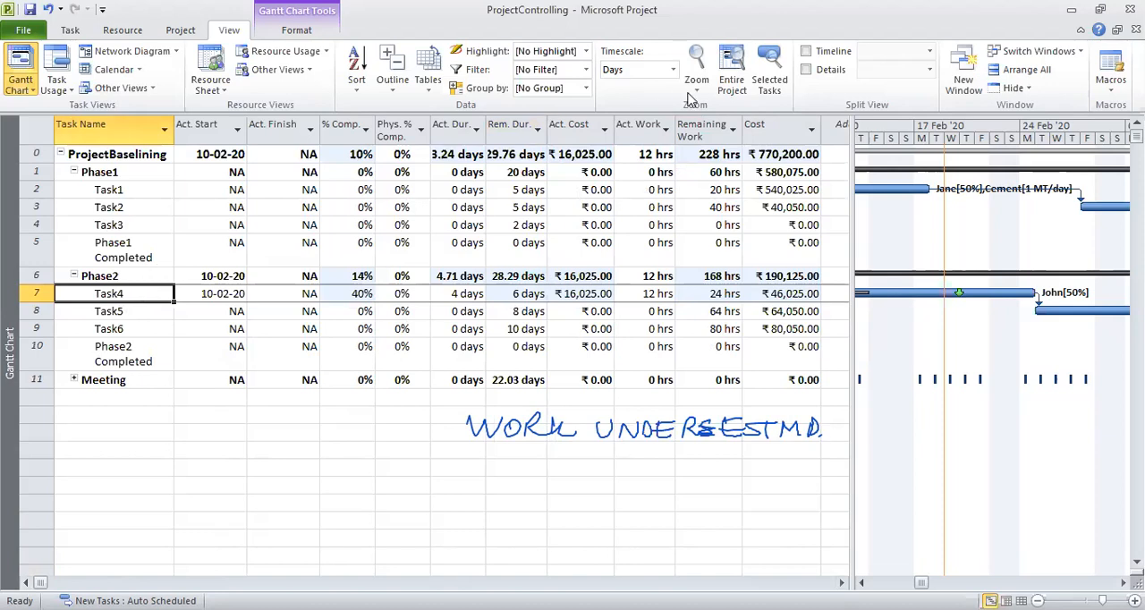
click(804, 68)
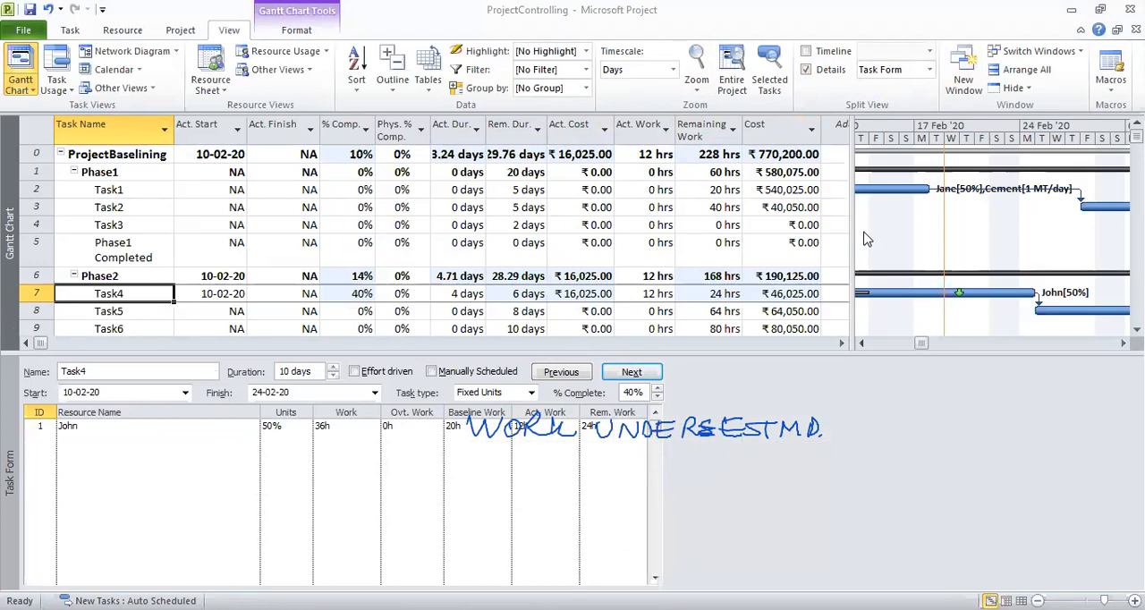
Set the overtime work of Task4's assigned resource to 12 hours in the Task Form and apply it.
key(ctrl+alt+d)
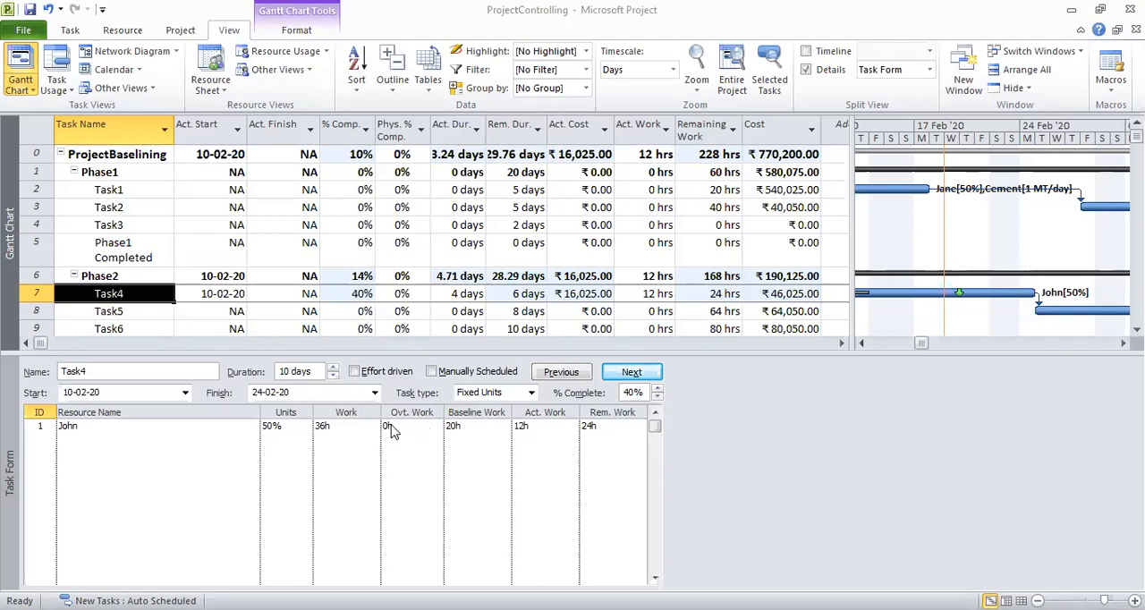
click(397, 429)
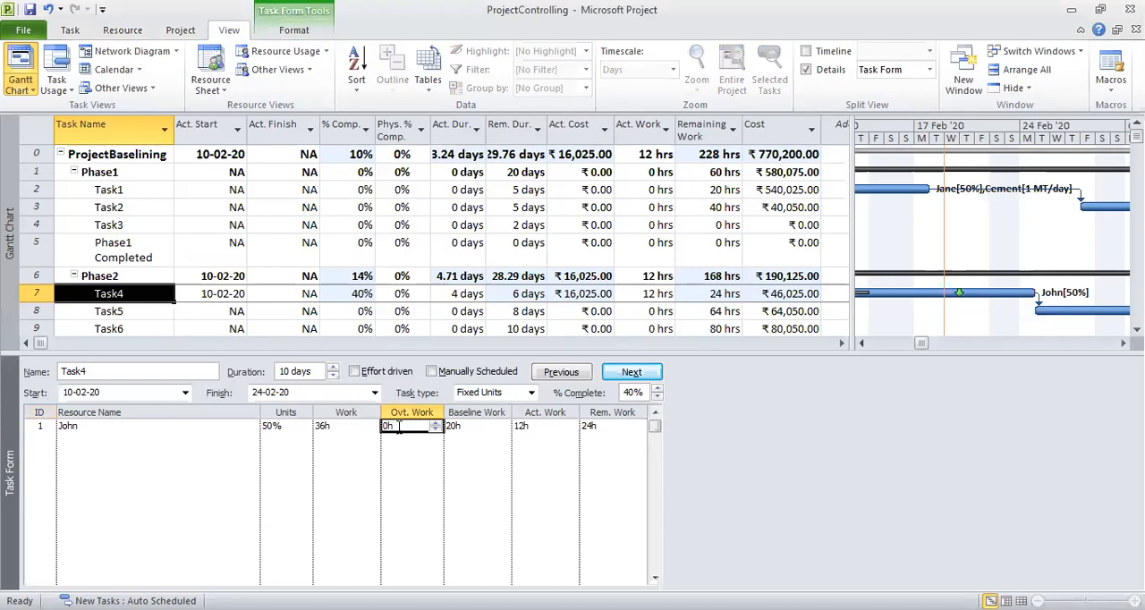
click(399, 428)
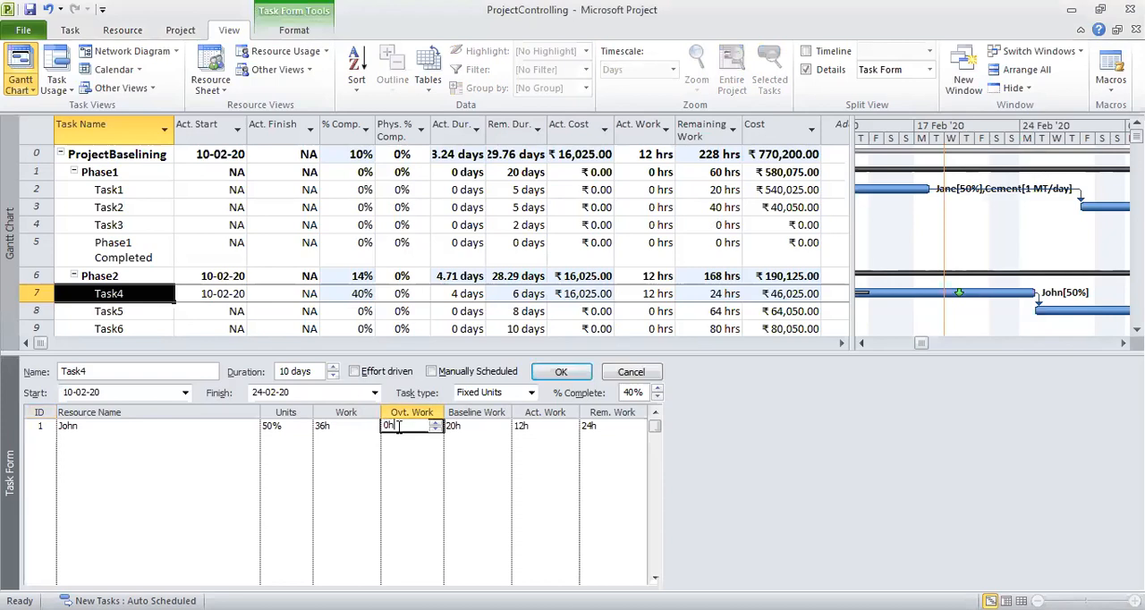
key(BackSpace)
key(BackSpace)
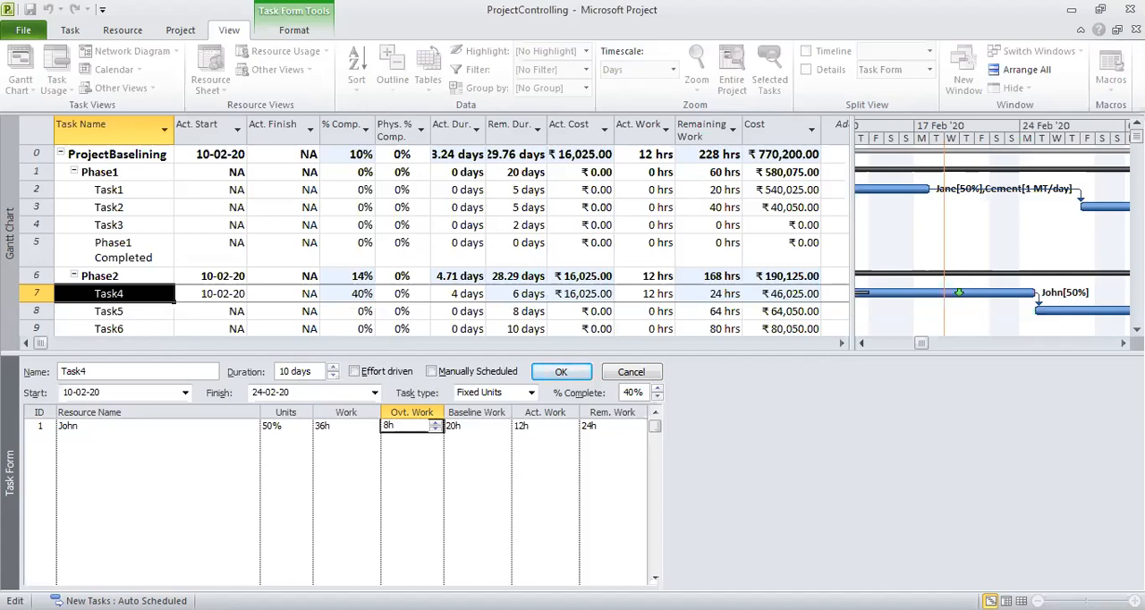
key(BackSpace)
key(BackSpace)
key(Return)
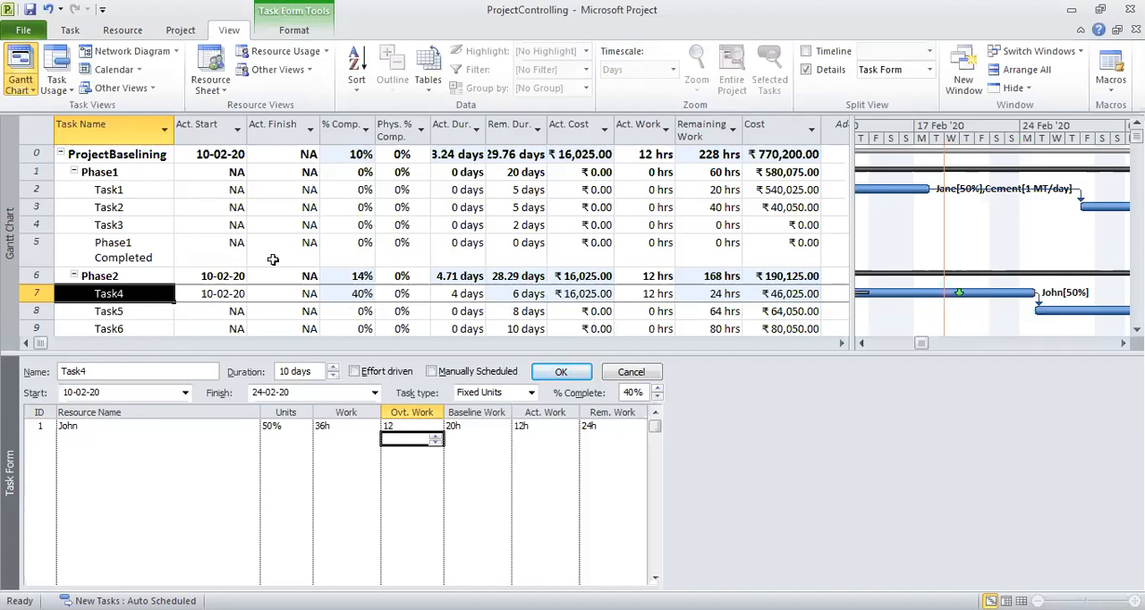
key(Return)
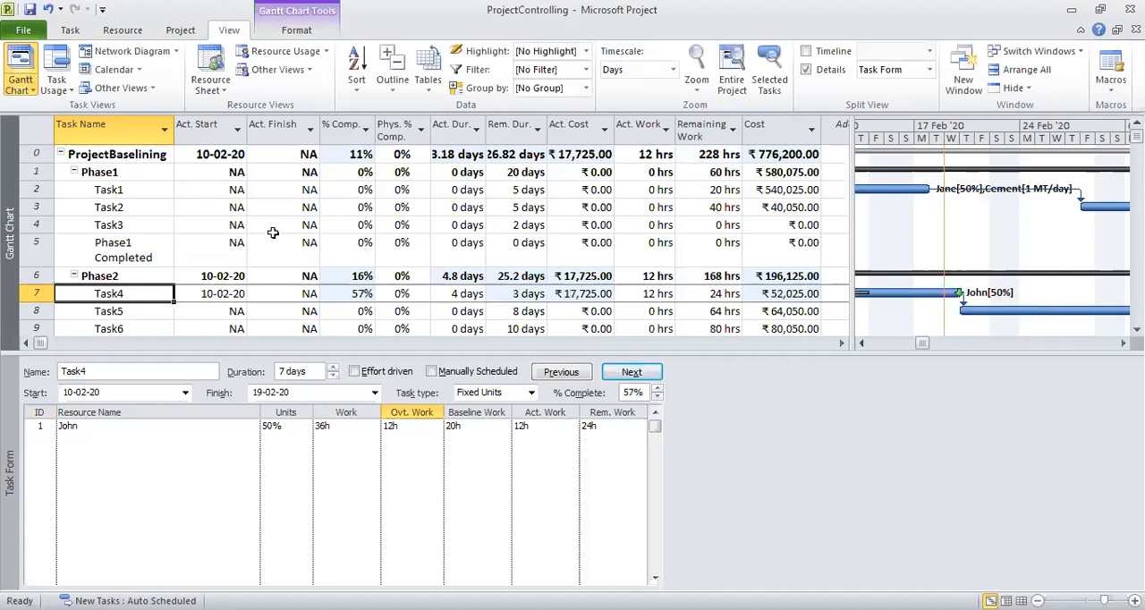
Check Task4's remaining duration and the Phase2 and Task4 costs, then undo and redo the overtime change to compare its effect.
click(518, 296)
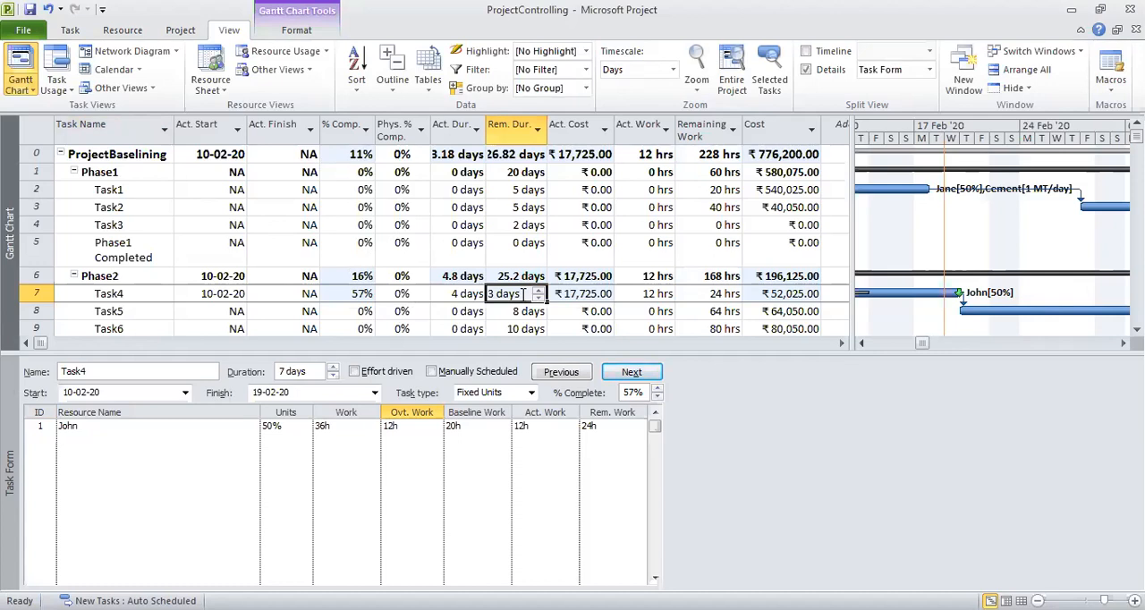
click(803, 276)
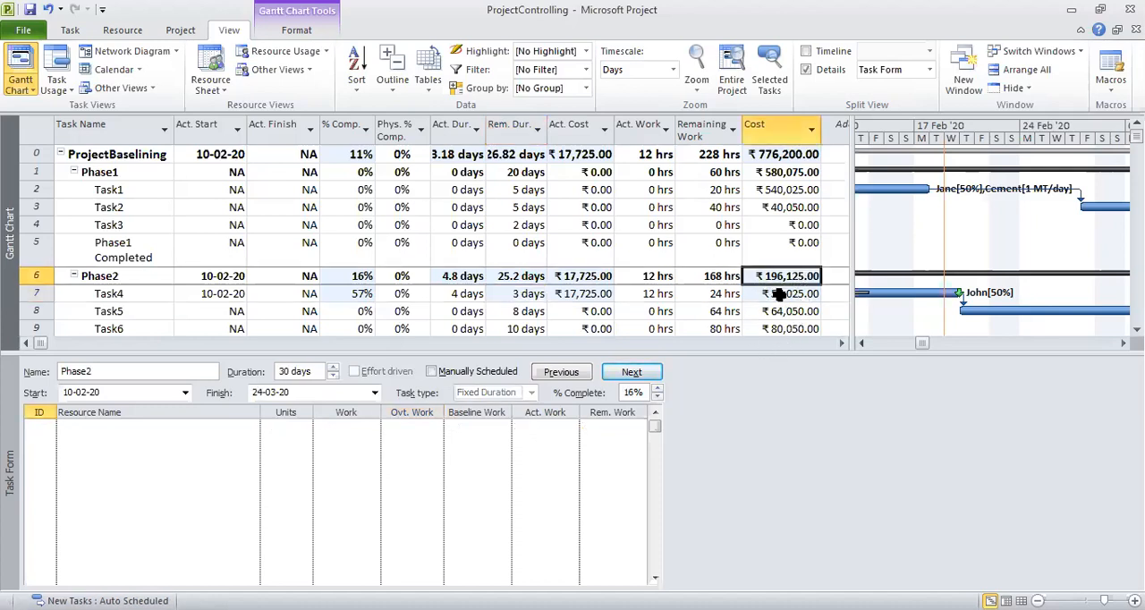
click(779, 296)
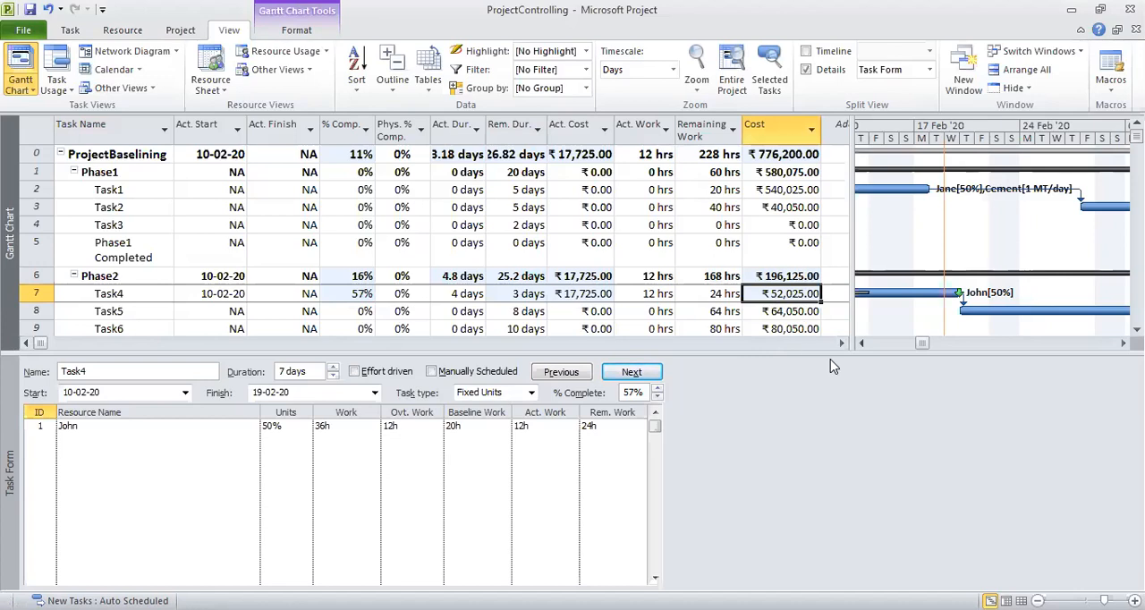
click(51, 10)
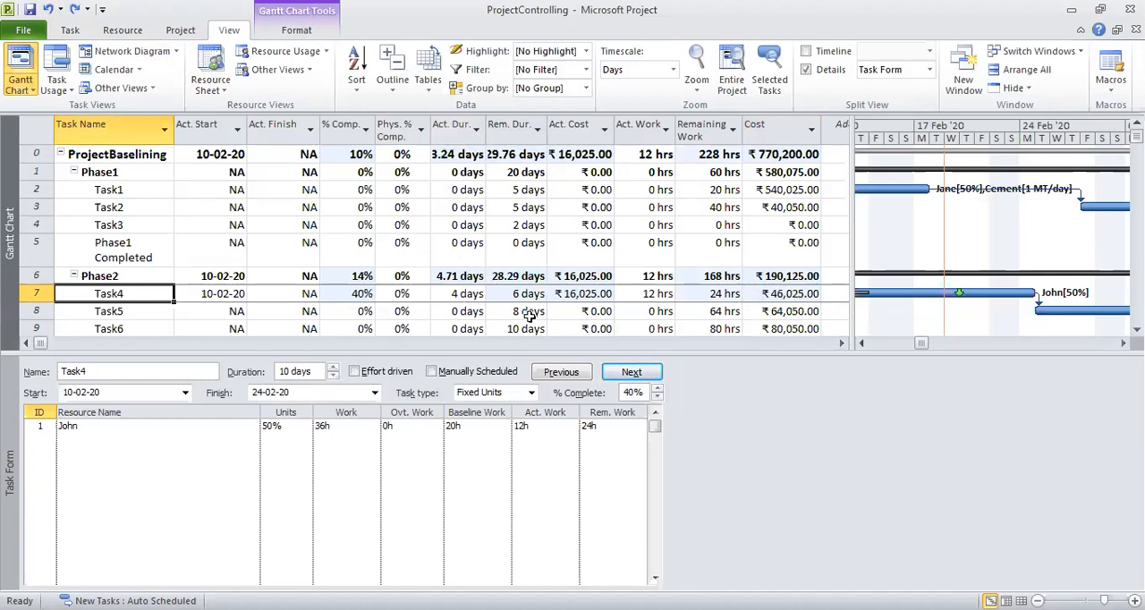
click(78, 10)
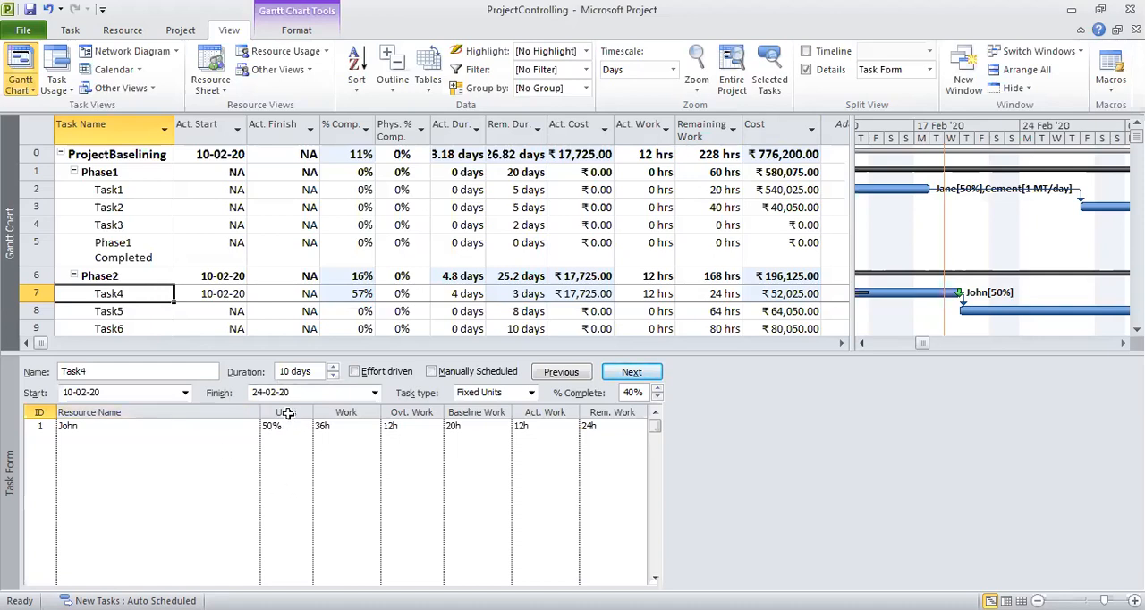
Review Task4's overtime and total work in the Task Form against its remaining duration and cost in the table.
click(407, 425)
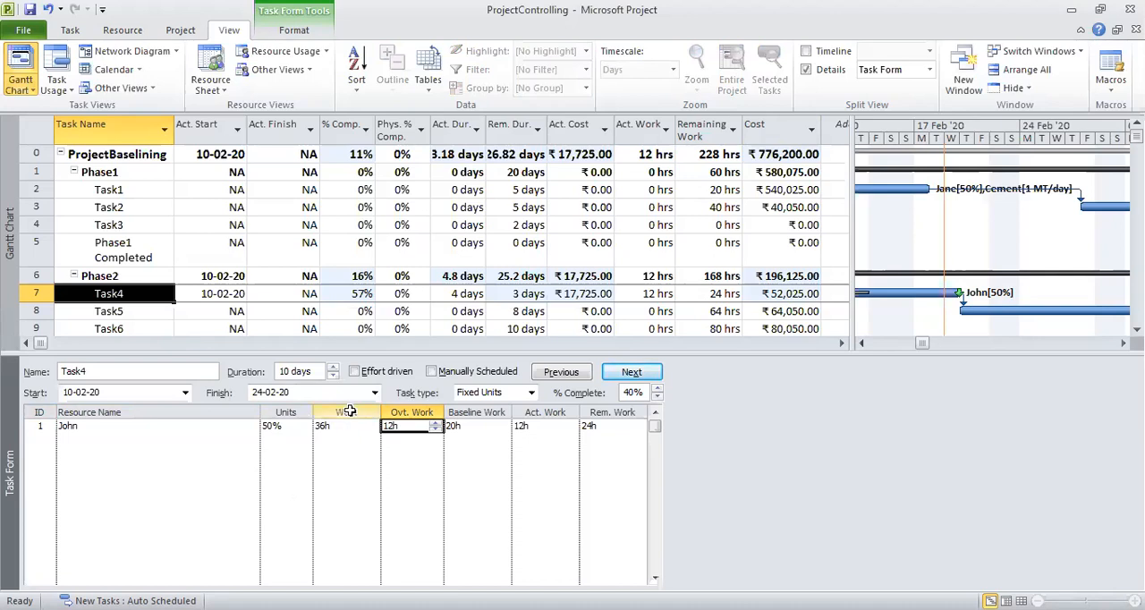
click(356, 450)
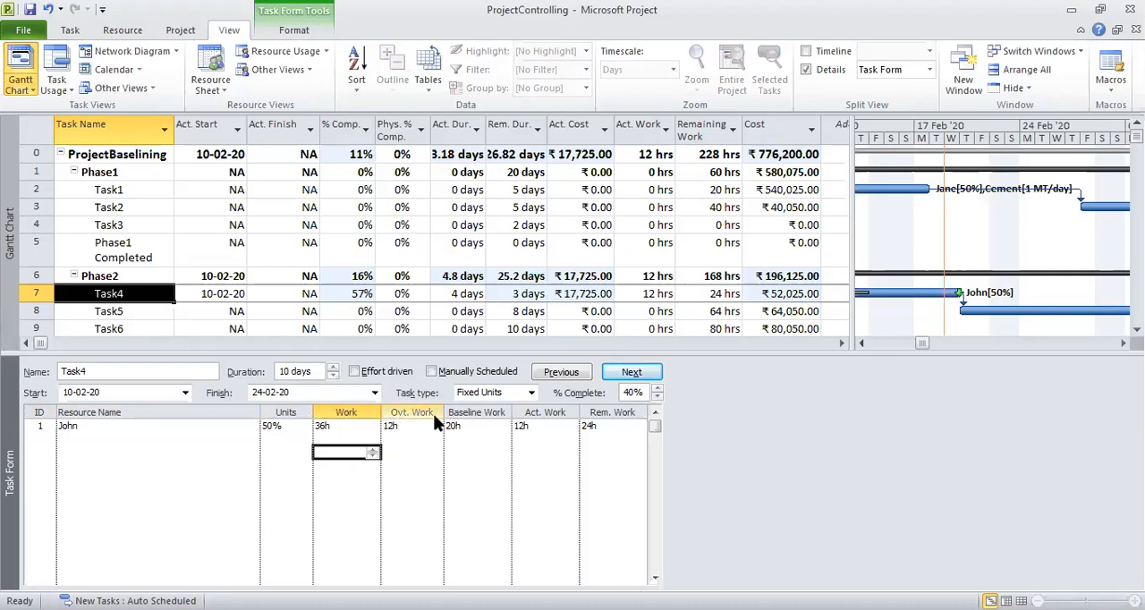
click(329, 430)
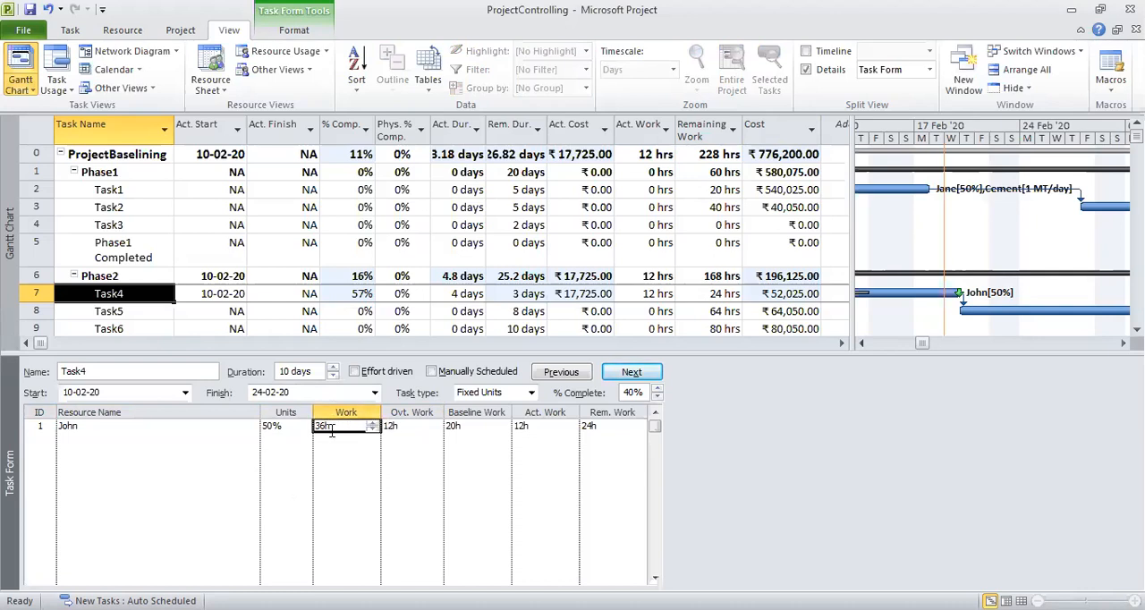
click(396, 425)
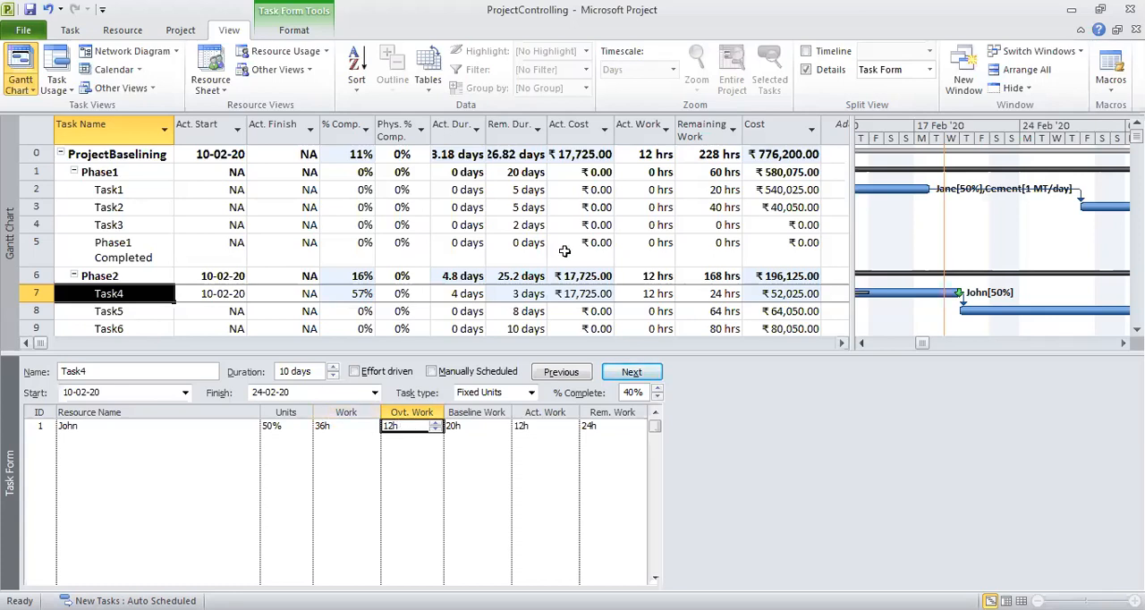
click(528, 295)
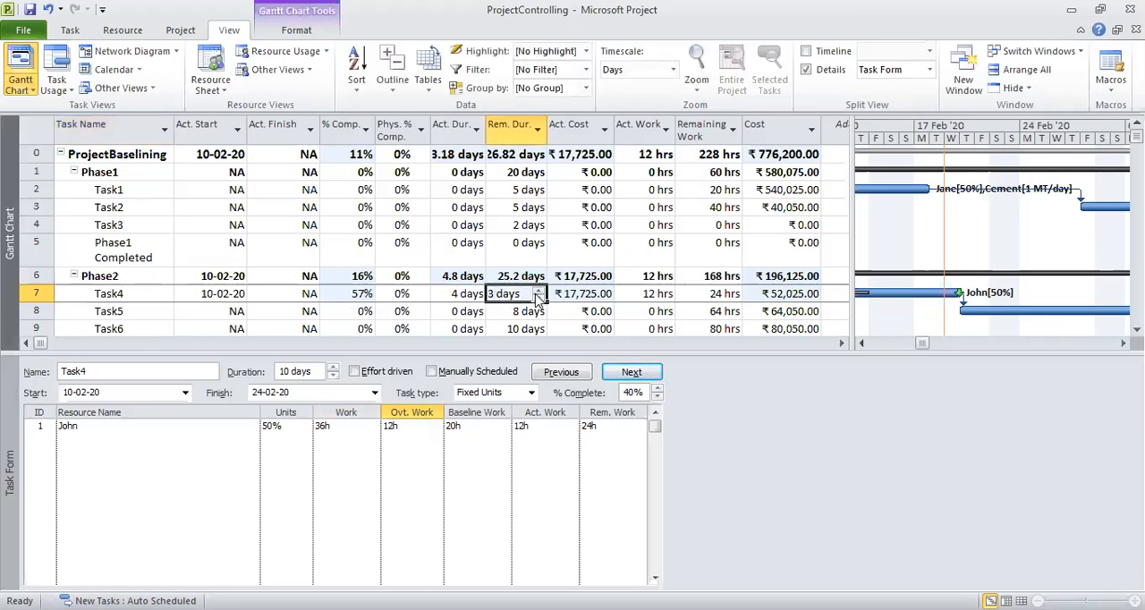
click(791, 293)
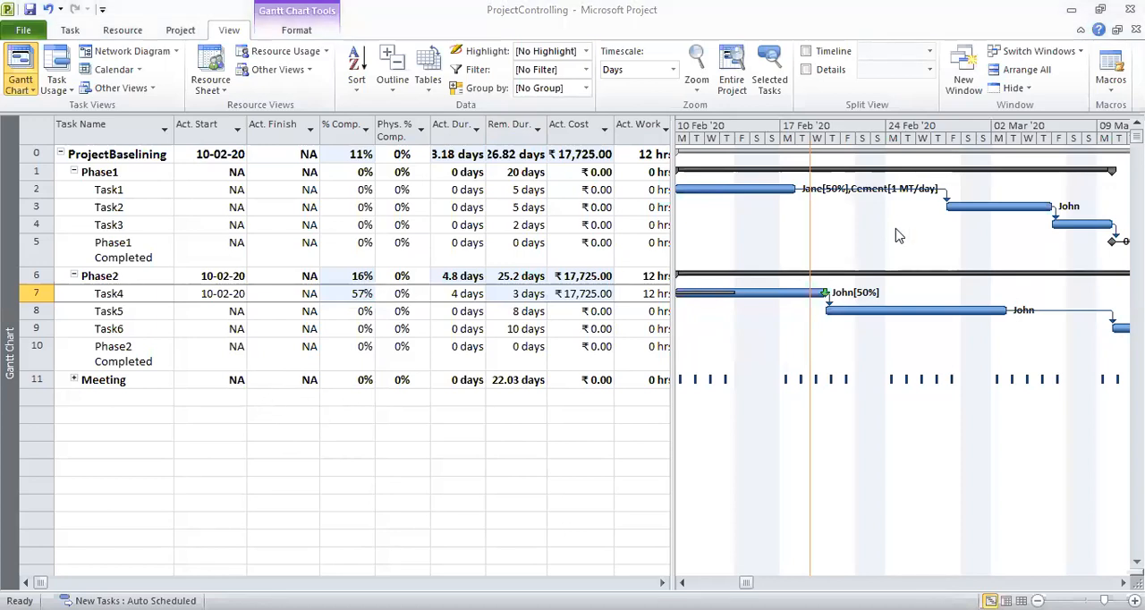
Add a new task named Revised Tasks in the first empty row below Meeting.
mouse_move(362, 441)
mouse_down()
mouse_move(361, 458)
mouse_move(418, 438)
mouse_move(434, 460)
mouse_move(431, 447)
mouse_move(468, 435)
mouse_move(475, 444)
mouse_up()
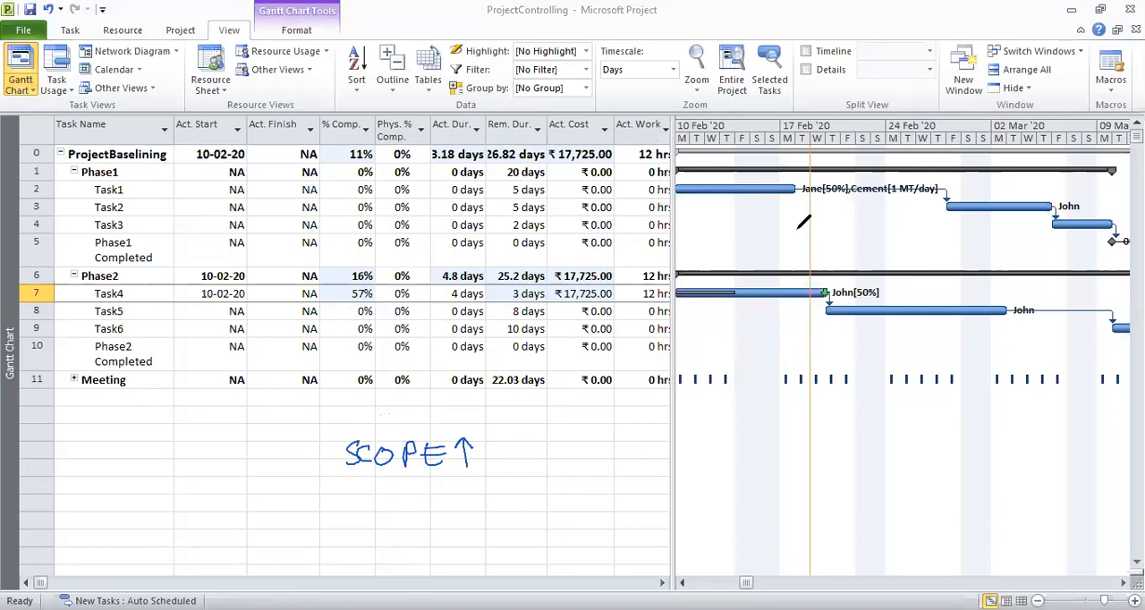
click(130, 402)
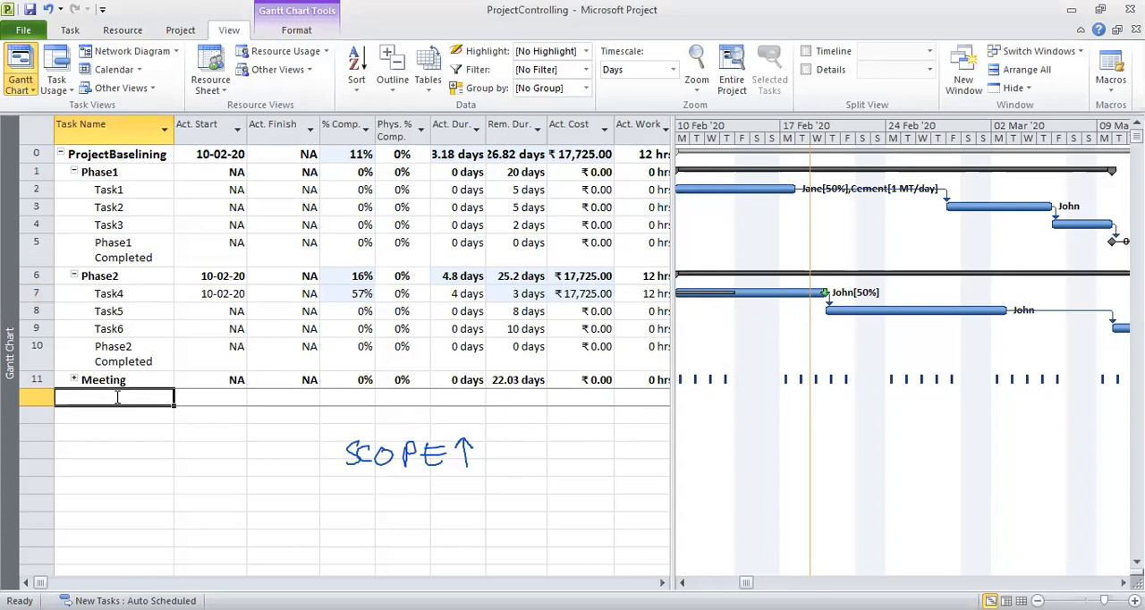
text(Add)
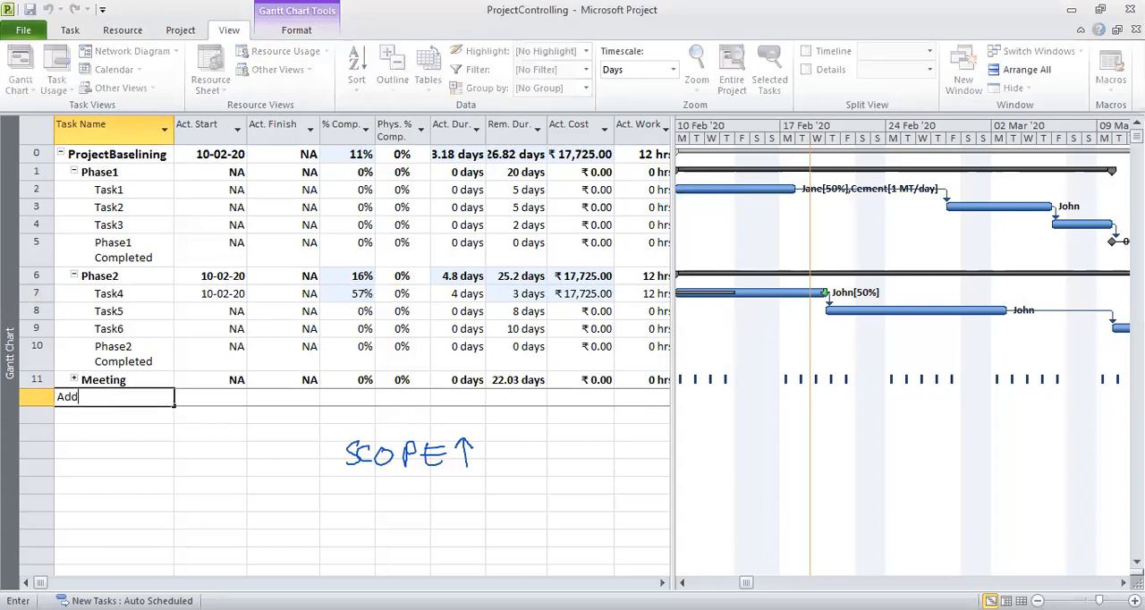
text(ition)
key(BackSpace)
key(BackSpace)
key(BackSpace)
Add two tasks named Task15 and Task20 in the rows below Revised Tasks.
text(Tasks)
key(Return)
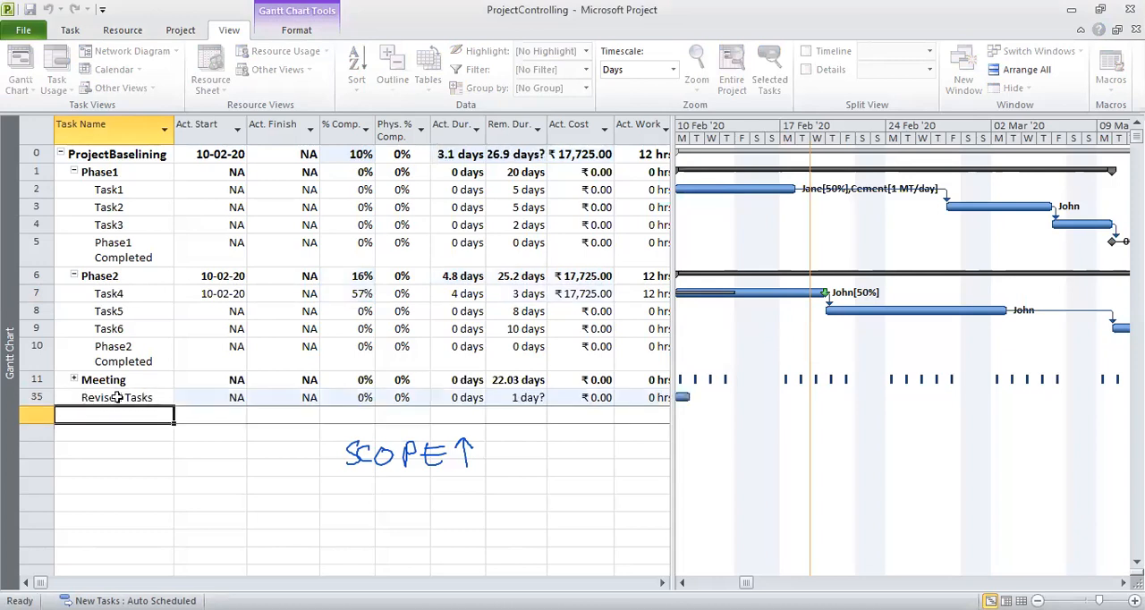
text(Task15)
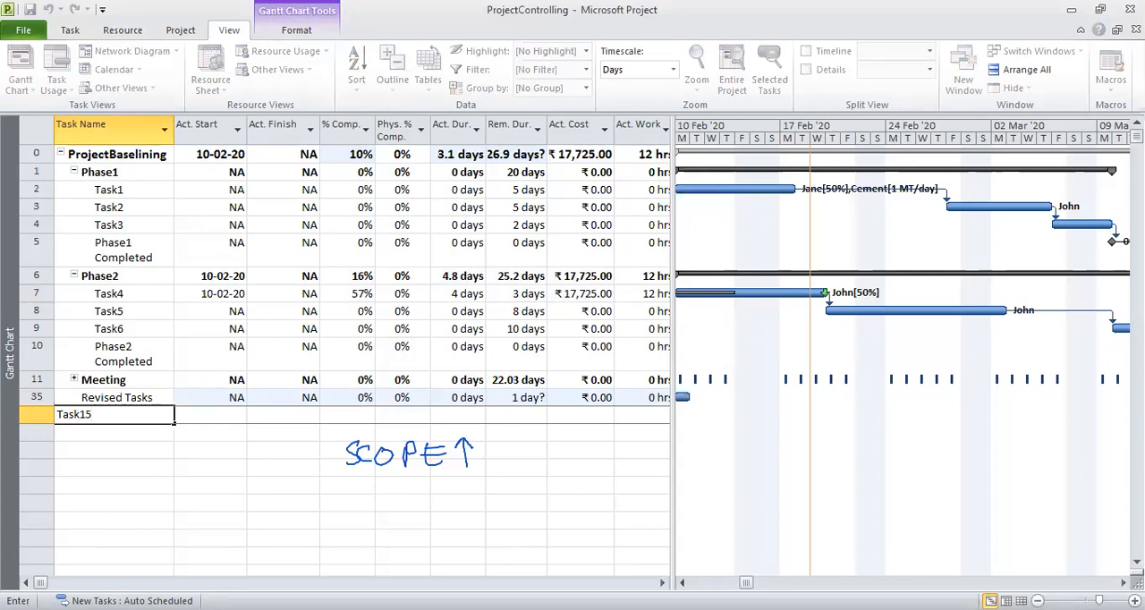
key(Return)
text(Tas)
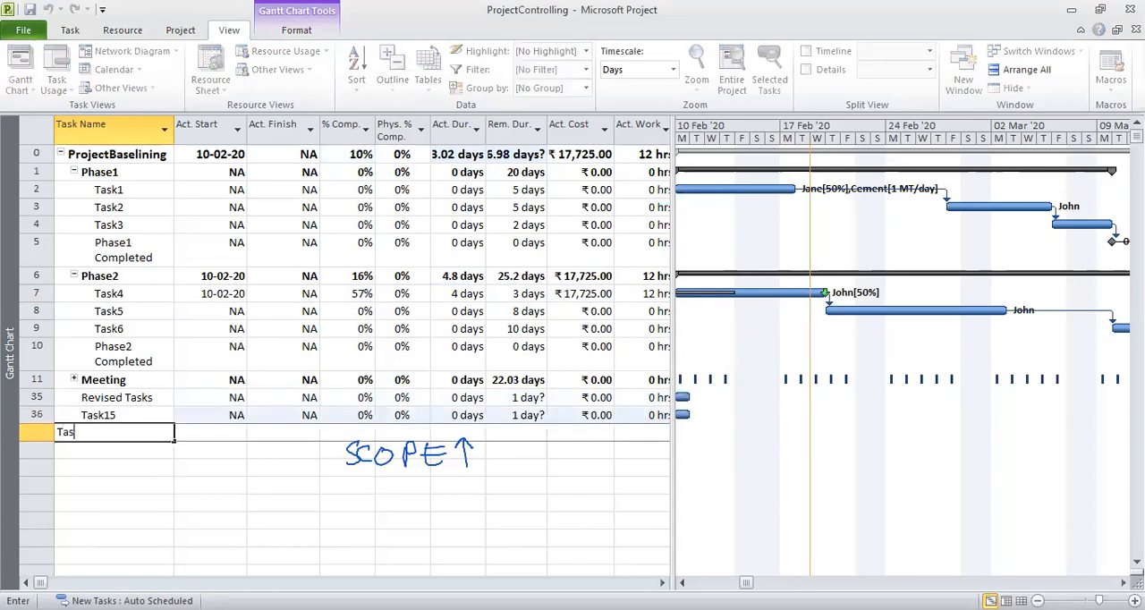
text(k200)
key(Return)
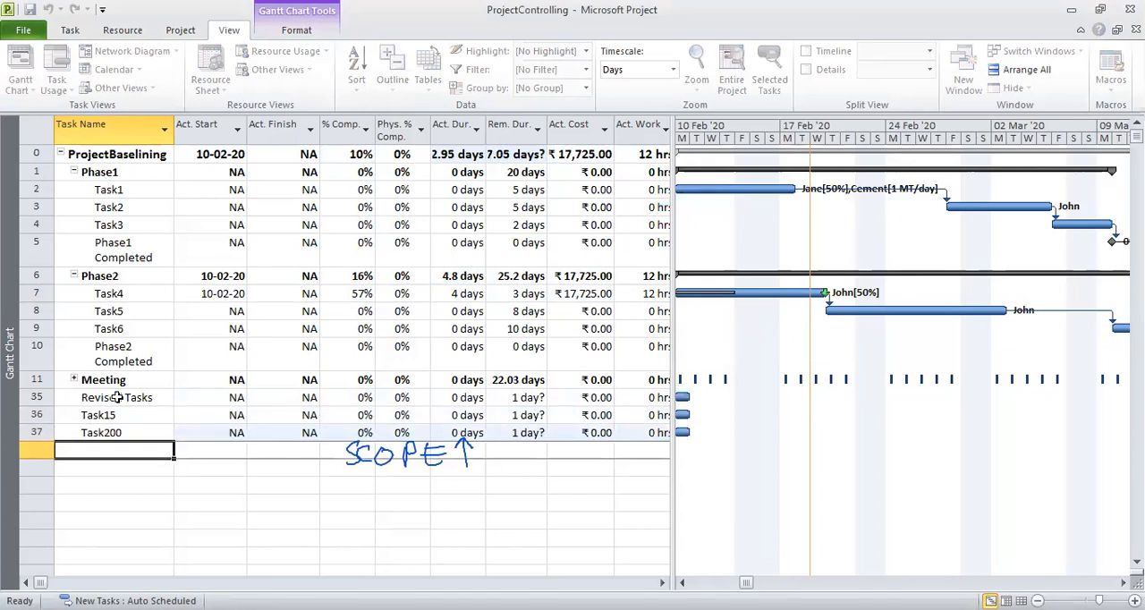
click(148, 432)
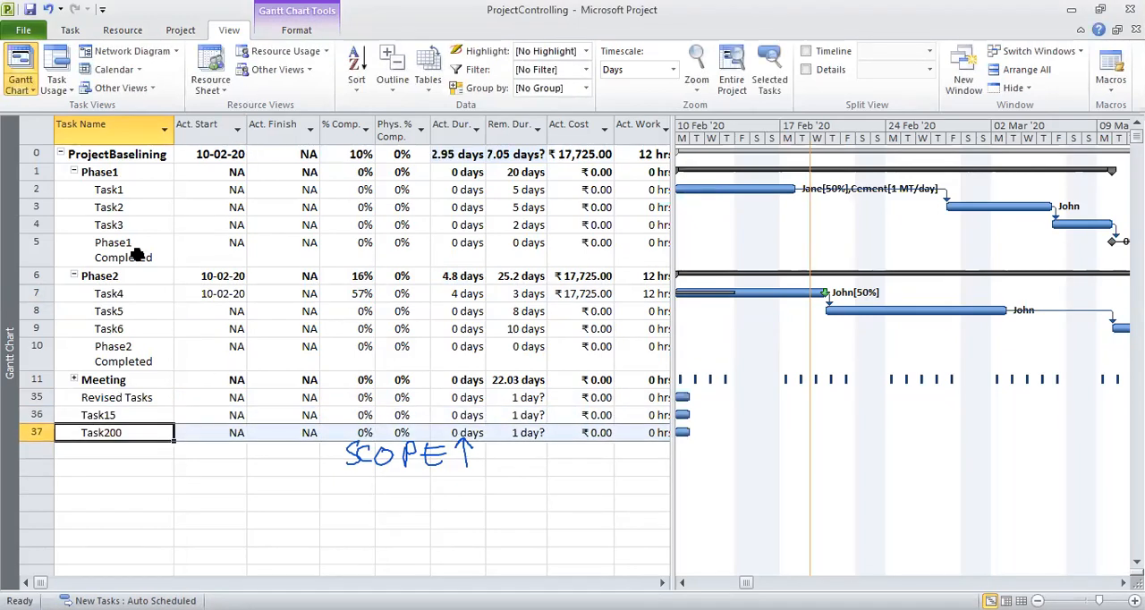
click(122, 430)
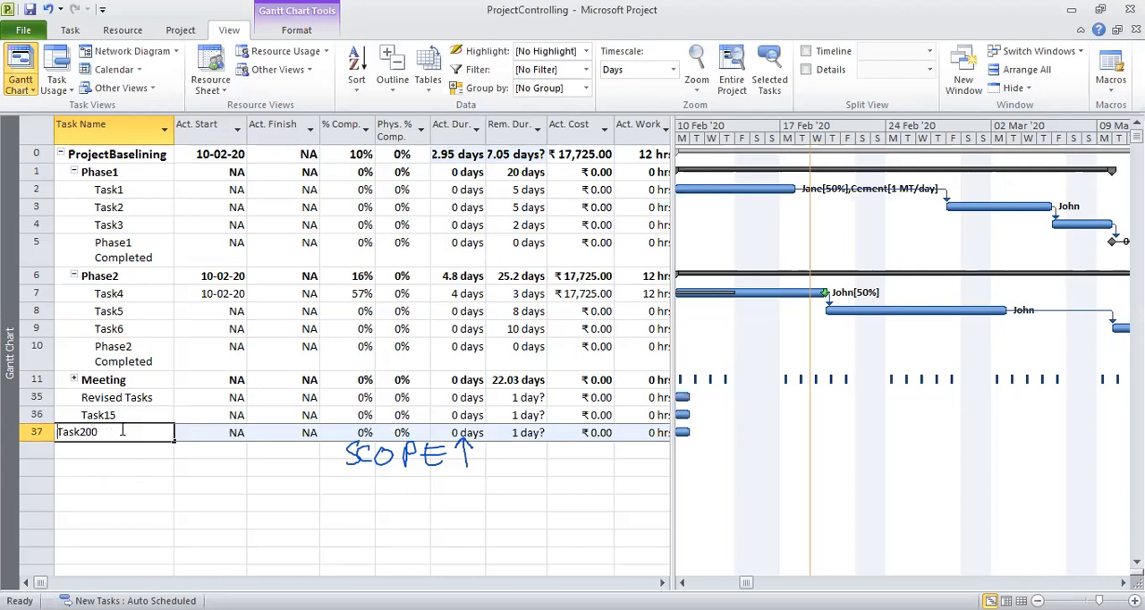
key(BackSpace)
key(BackSpace)
key(Return)
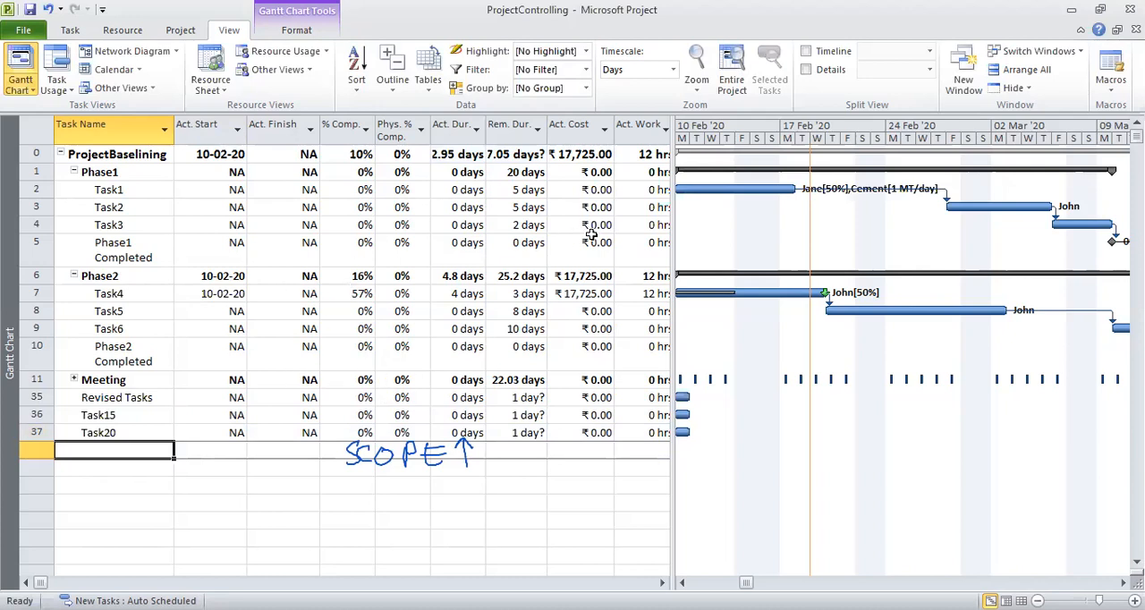
Widen the table area beside the Gantt chart and switch from the Tracking table to the Entry table.
drag(671, 237, 894, 237)
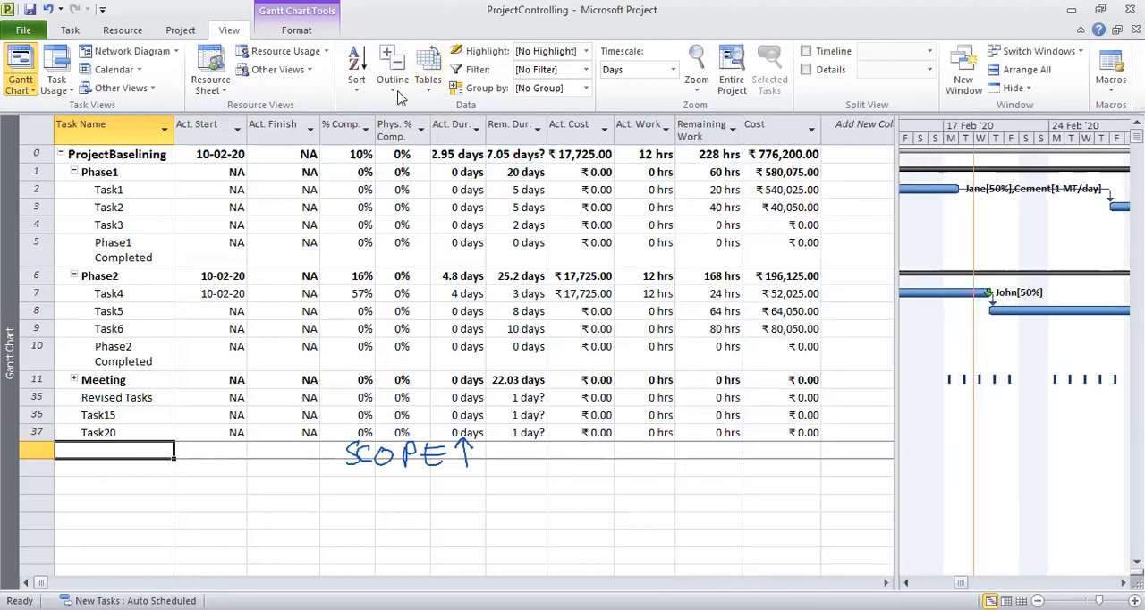
click(431, 89)
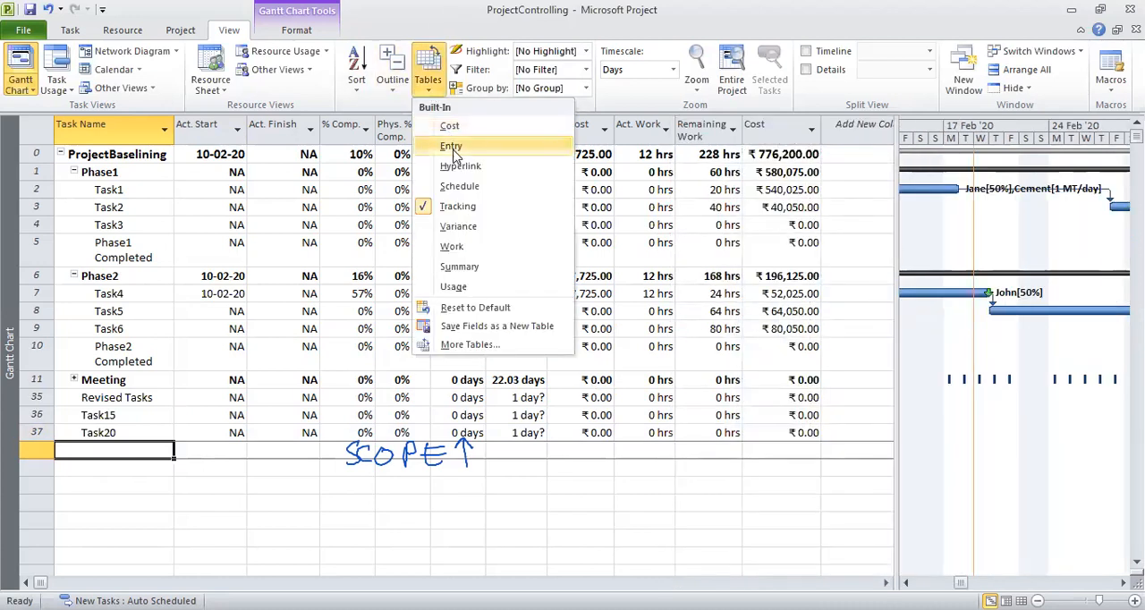
click(454, 147)
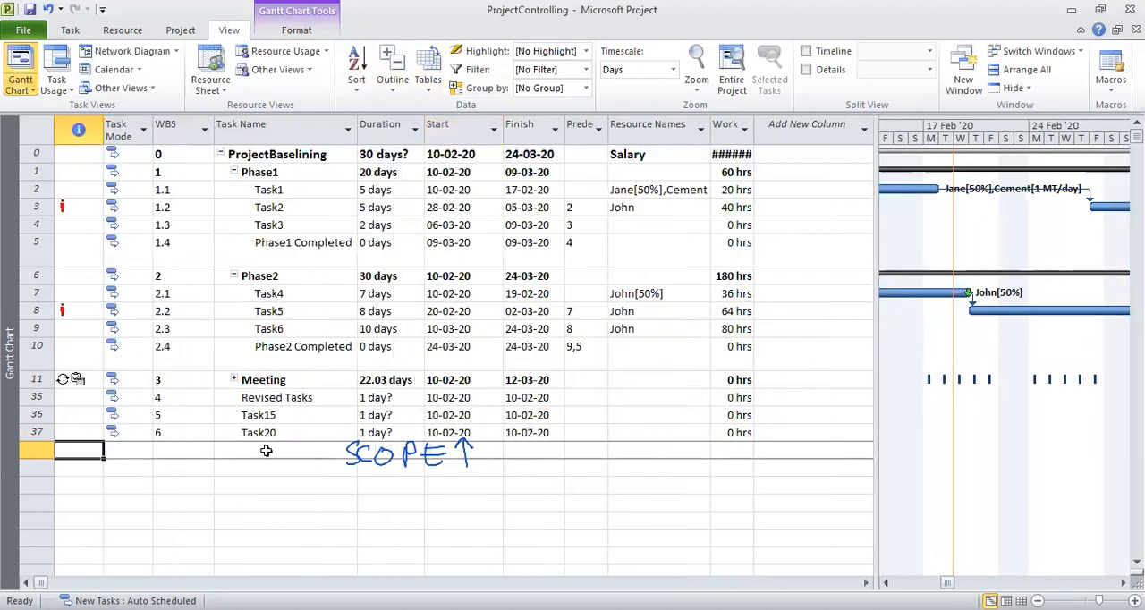
Try to outdent the Revised Tasks task and dismiss the Planning Wizard.
click(265, 397)
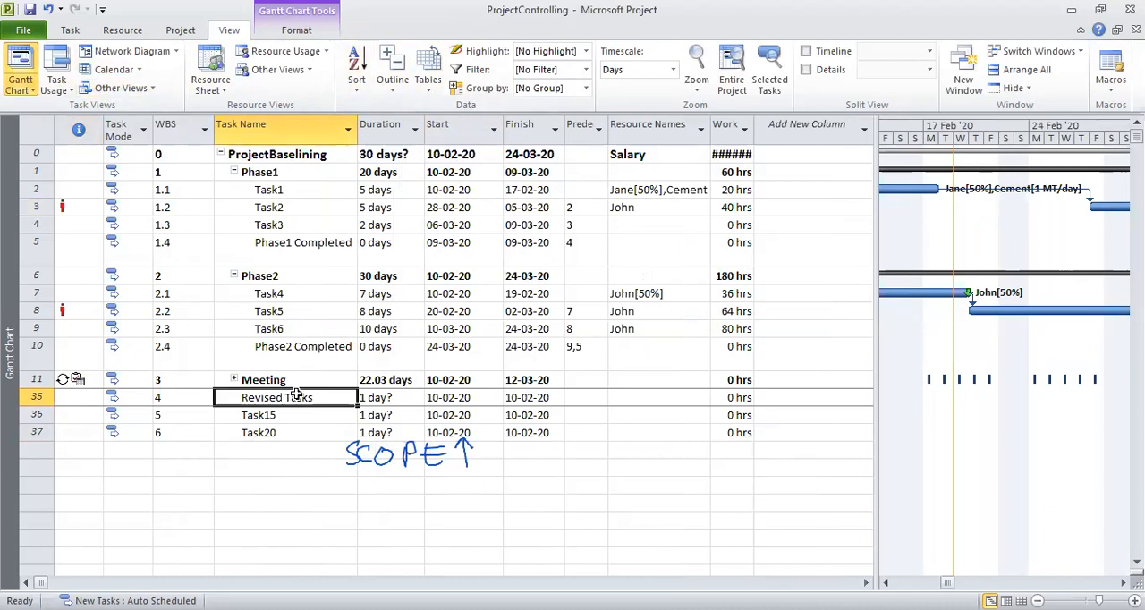
click(70, 31)
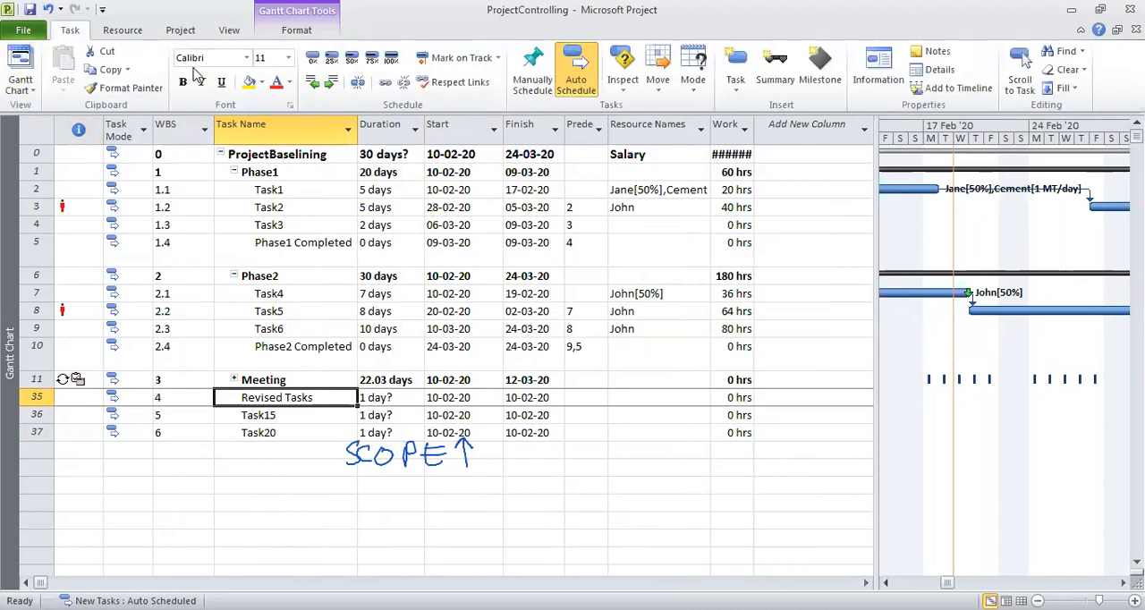
click(315, 82)
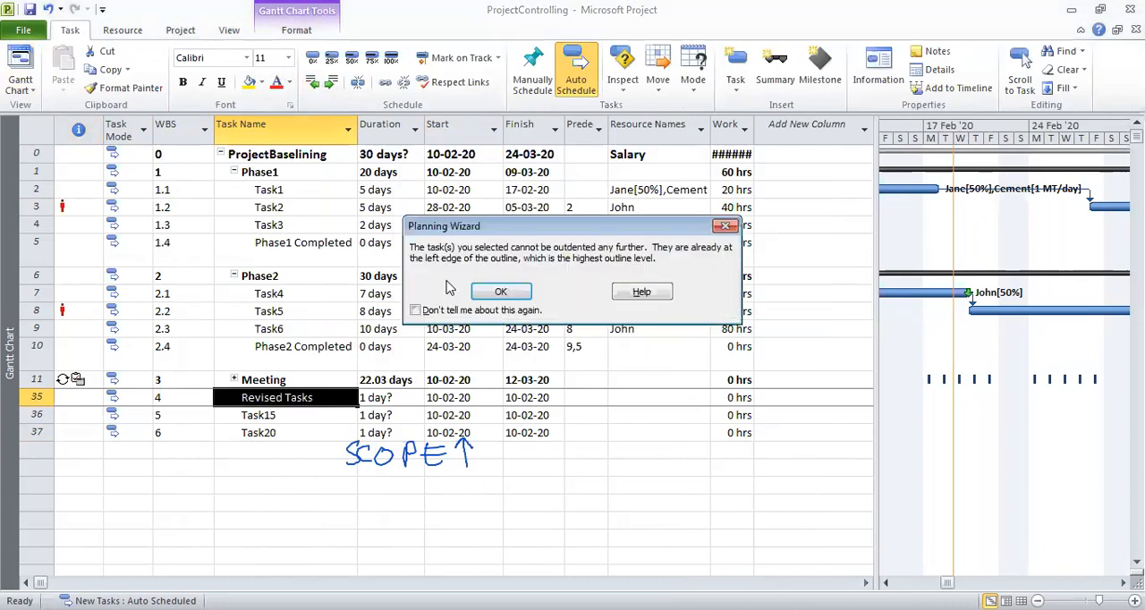
click(503, 294)
Indent Task15 and Task20 so they become subtasks of Revised Tasks.
click(279, 418)
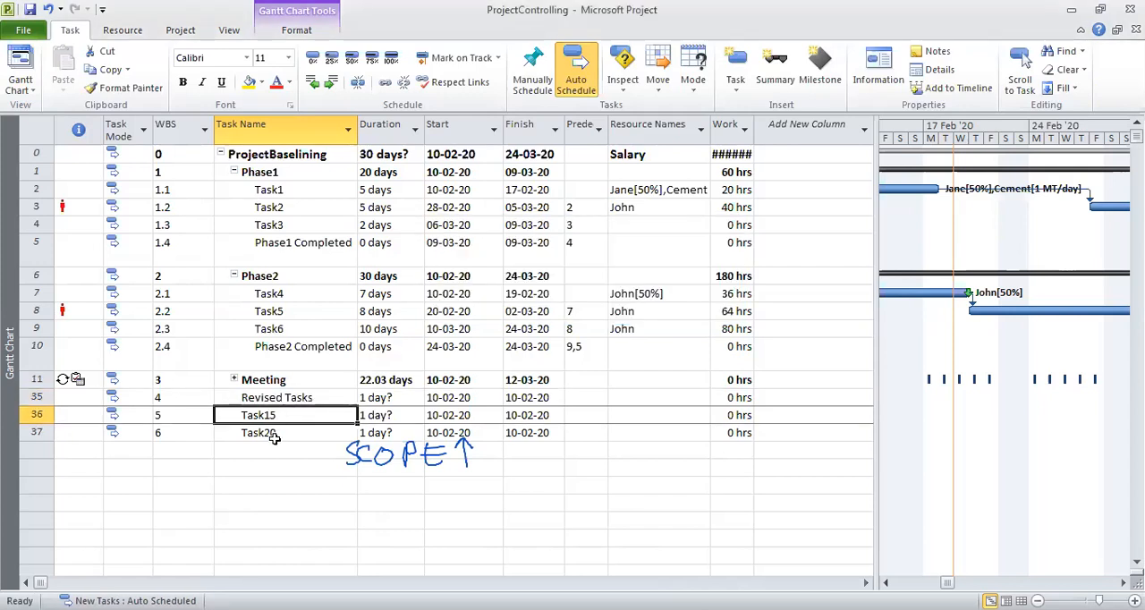
shift+click(286, 437)
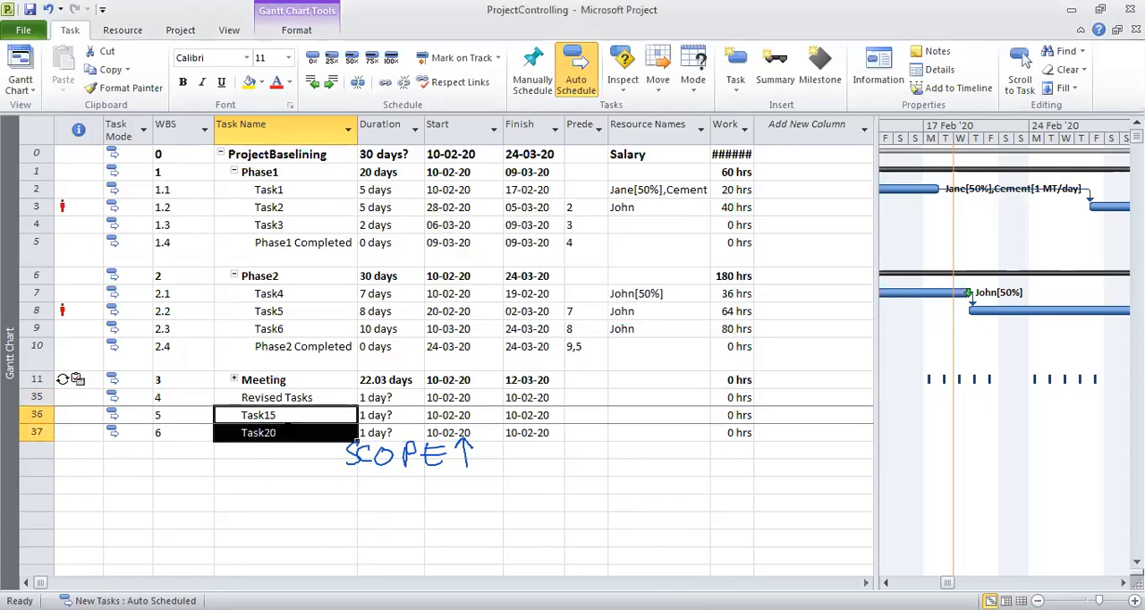
click(328, 83)
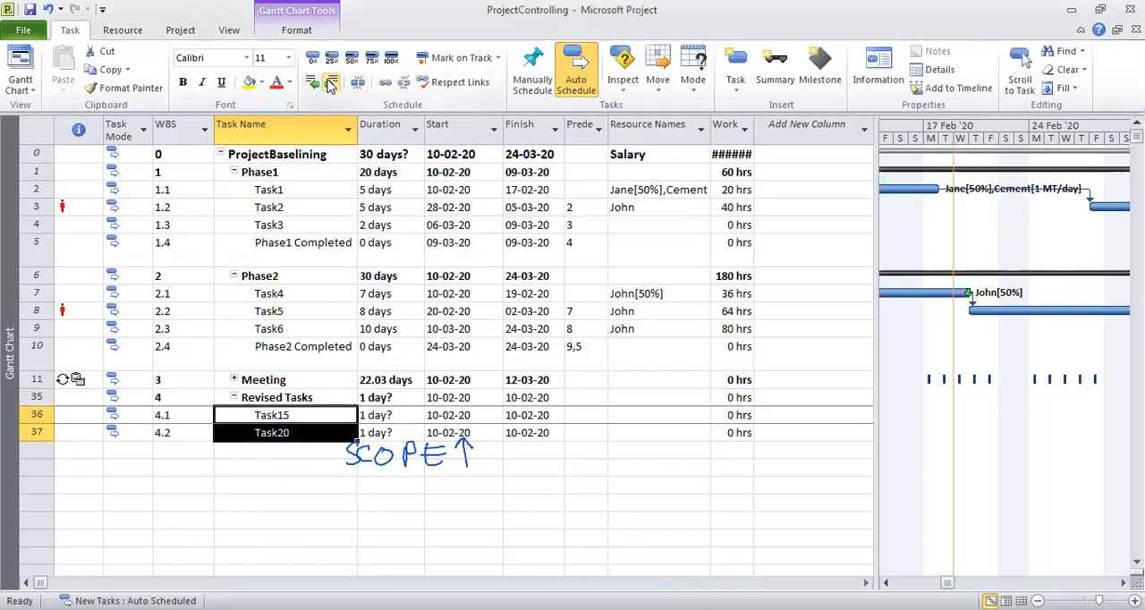
click(304, 506)
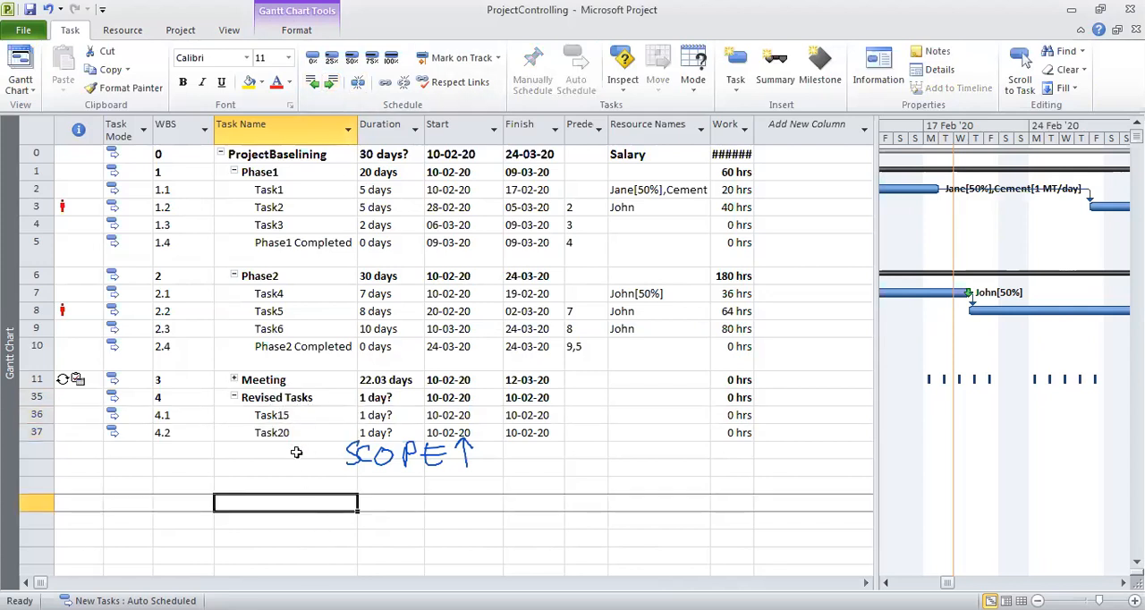
click(304, 397)
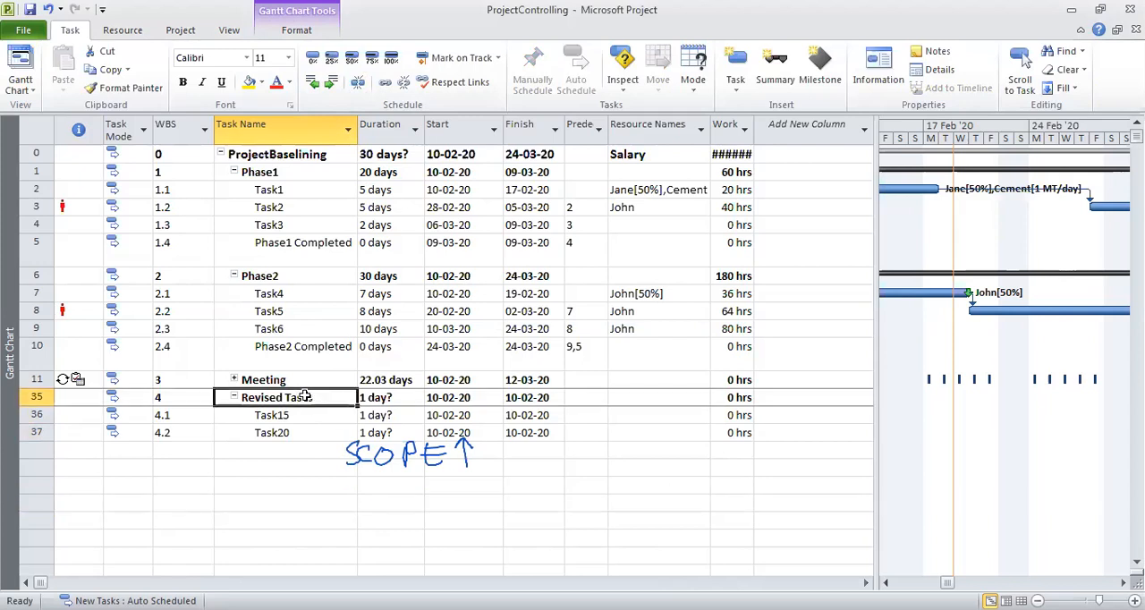
click(285, 416)
click(286, 433)
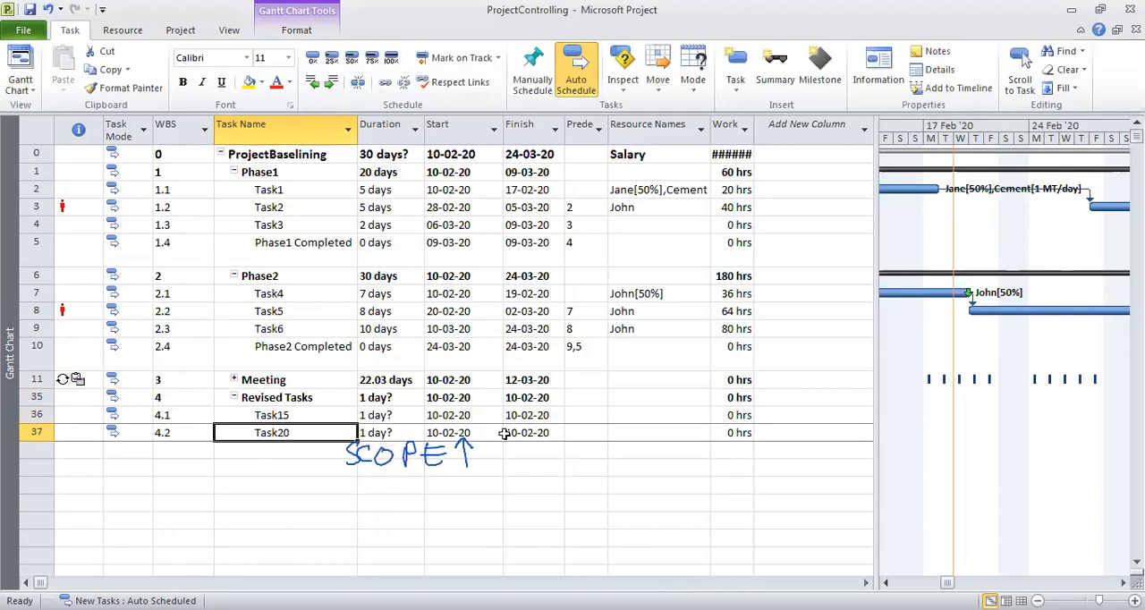
key(ctrl+shift+3)
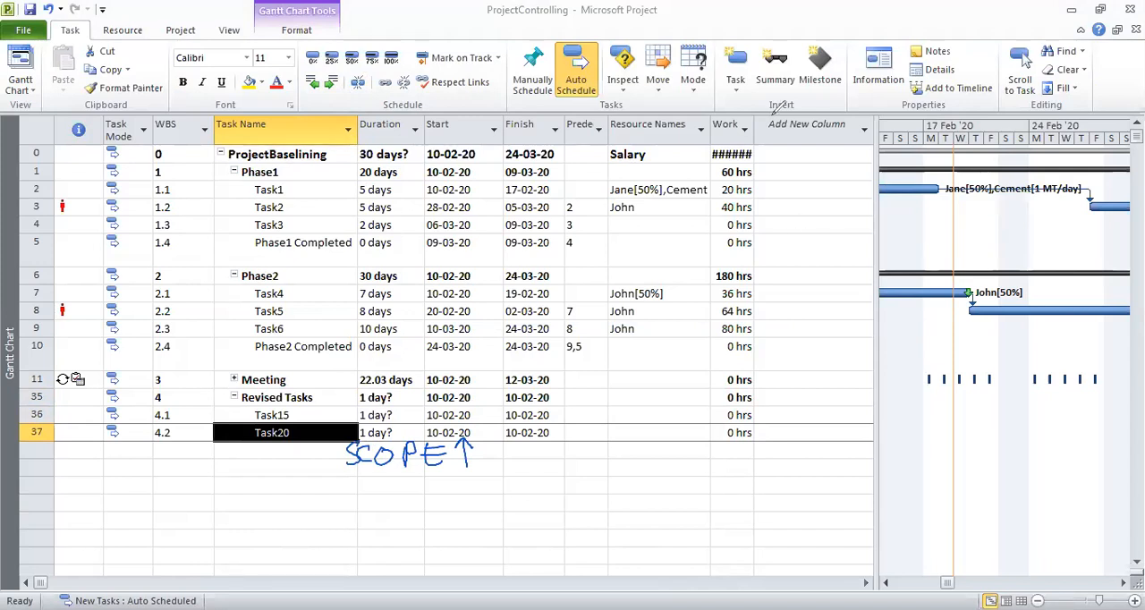
key(e)
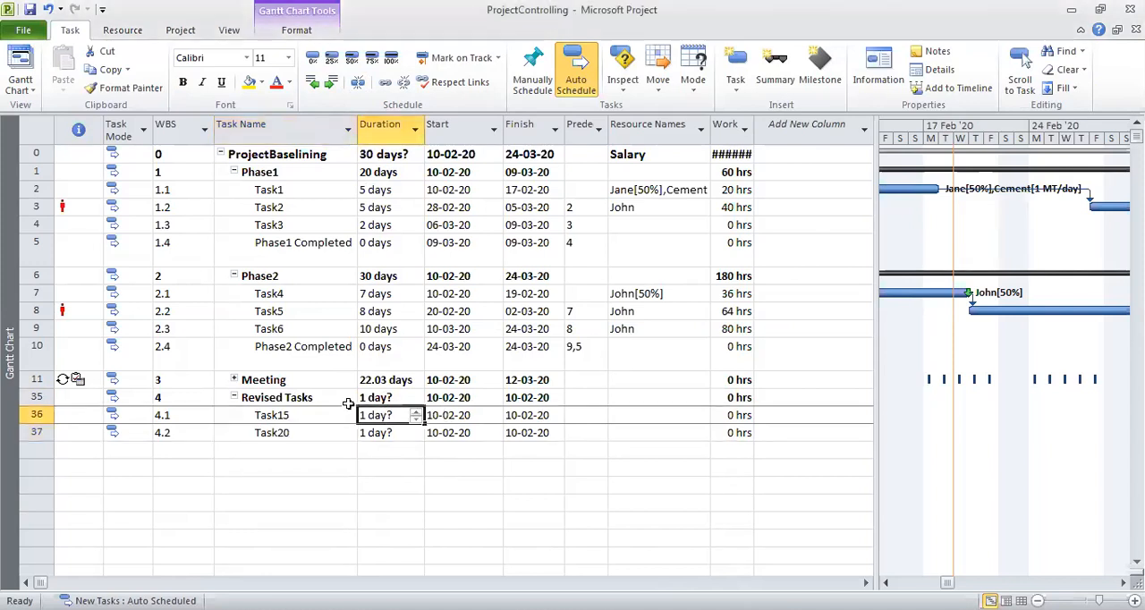
Set the duration of Task15 to 10 days and of Task20 to 15 days.
text(10)
key(Return)
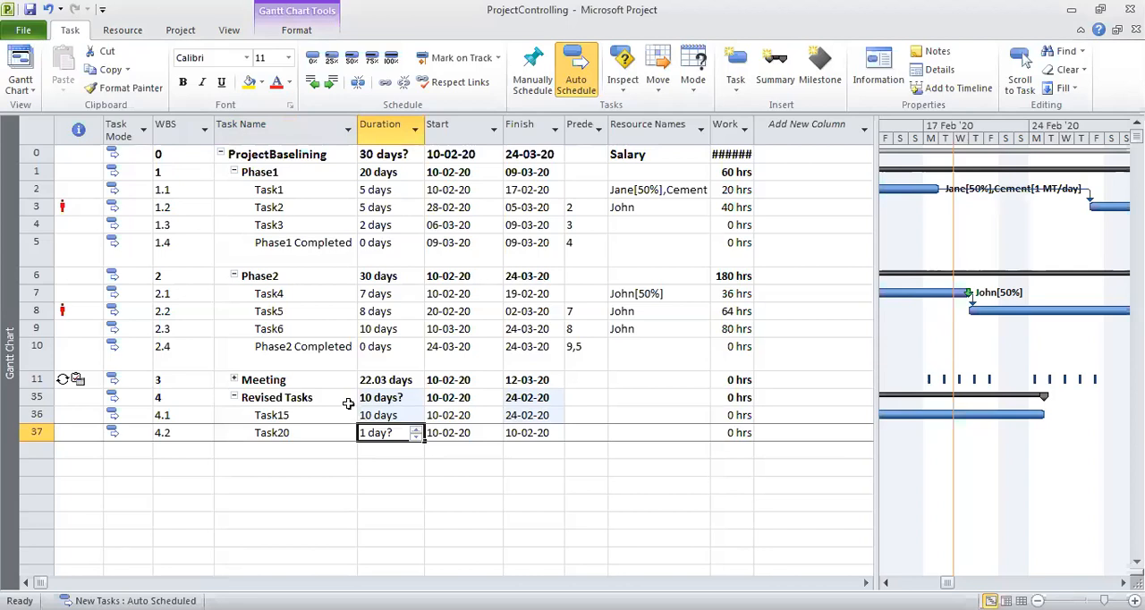
text(1)
key(Return)
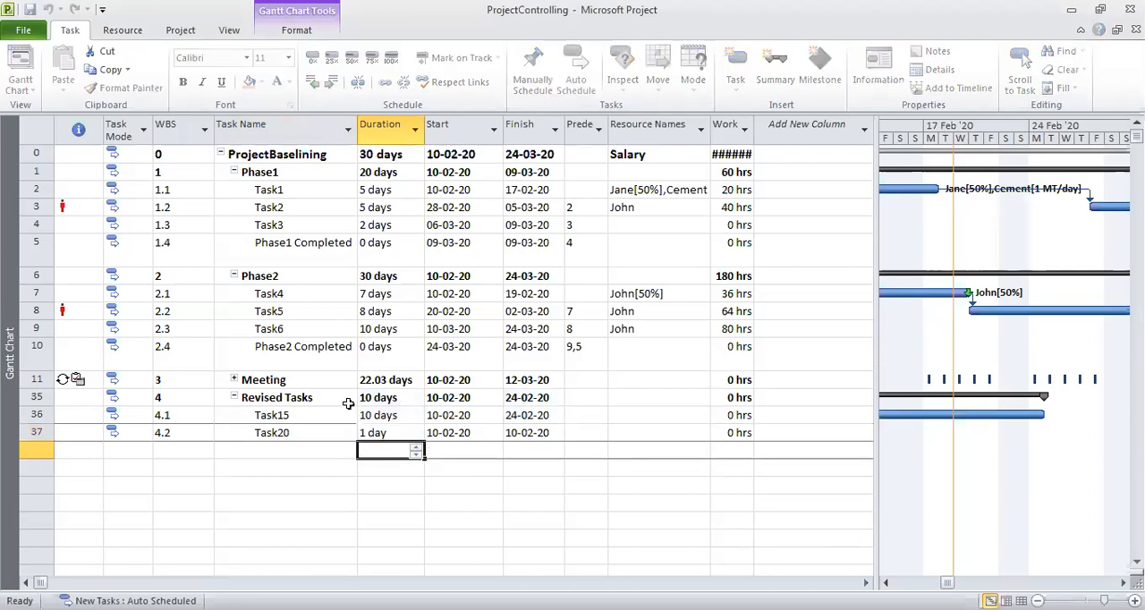
key(Up)
text(1)
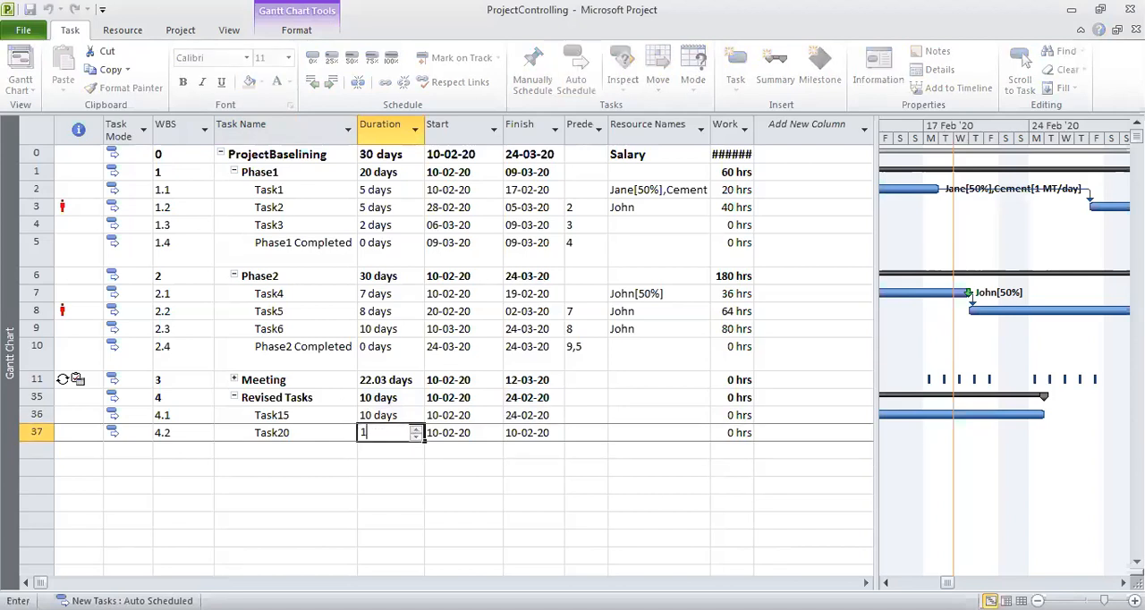
text(5)
key(Return)
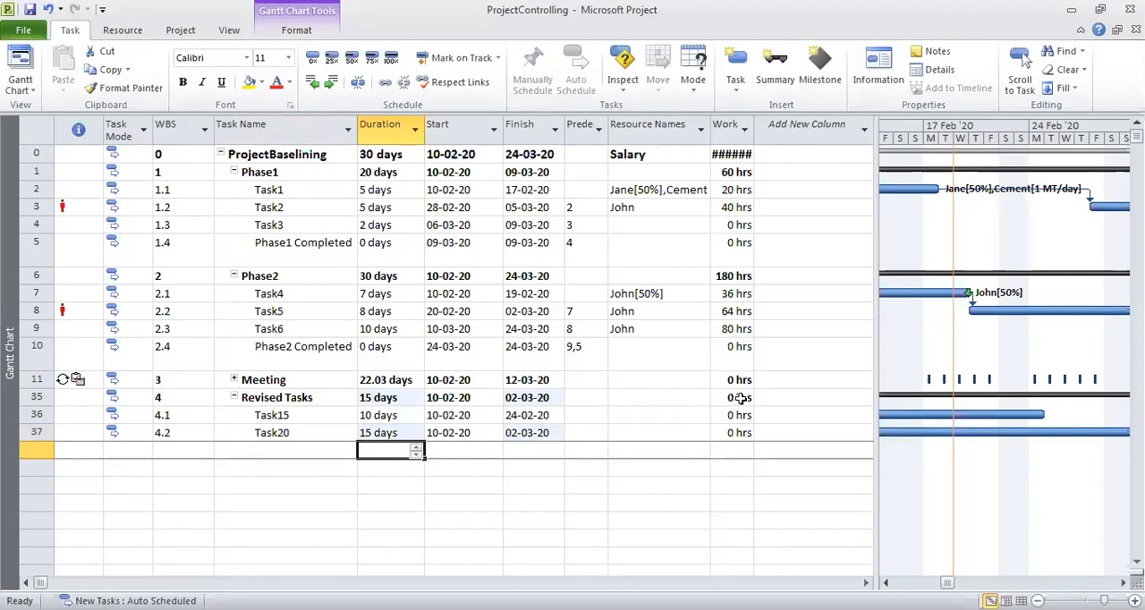
Make Task15 (row 36) the predecessor of Task20.
click(583, 433)
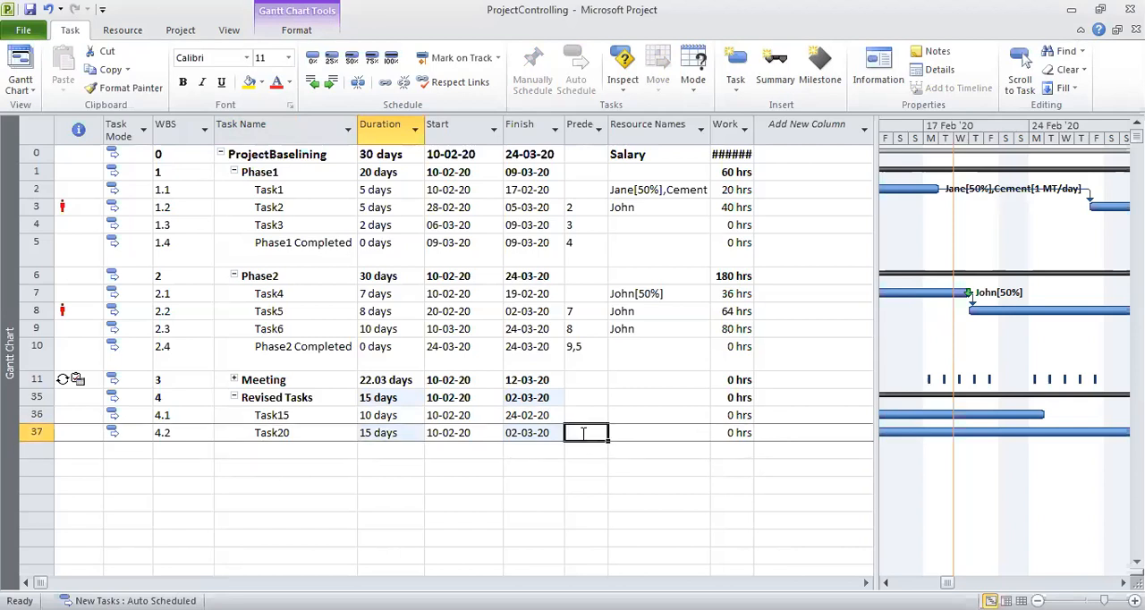
text(36)
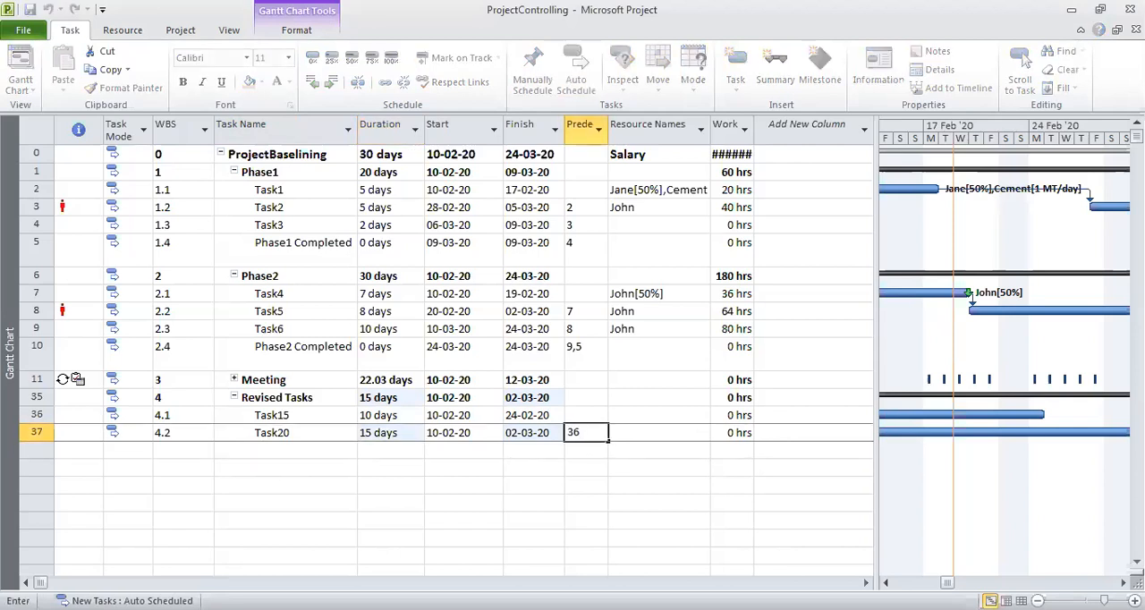
key(Return)
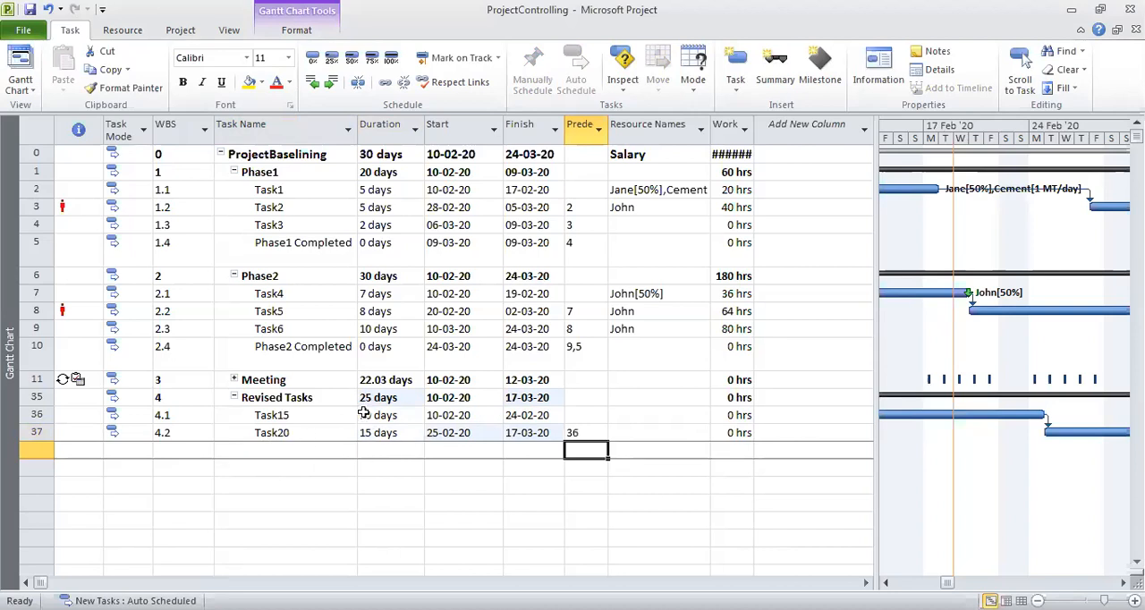
Set the start date of Task15 to 24-02-20.
click(452, 414)
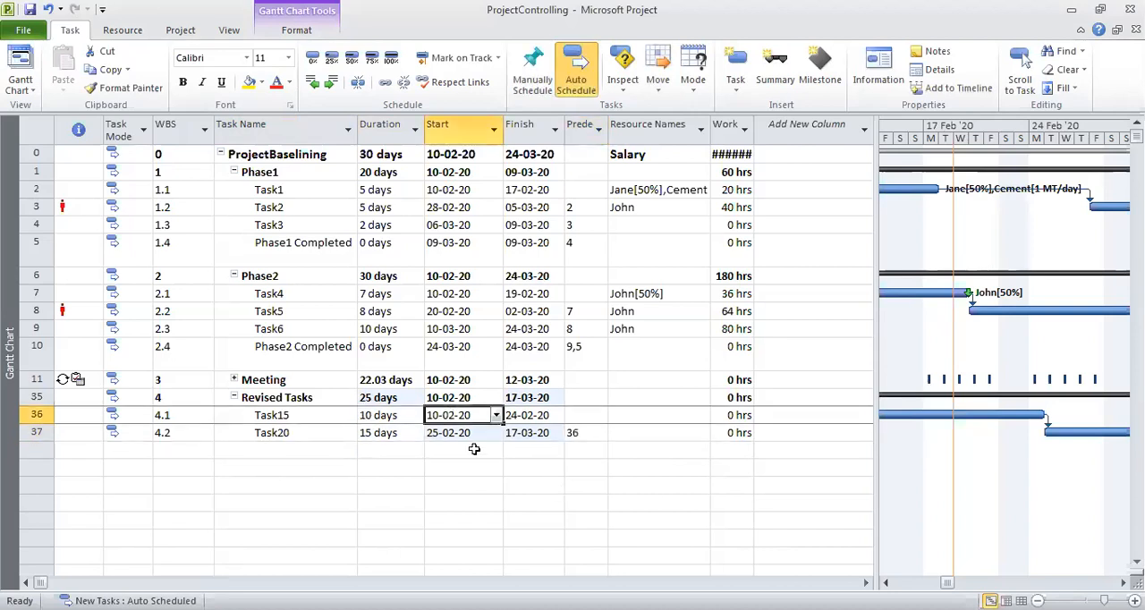
click(496, 415)
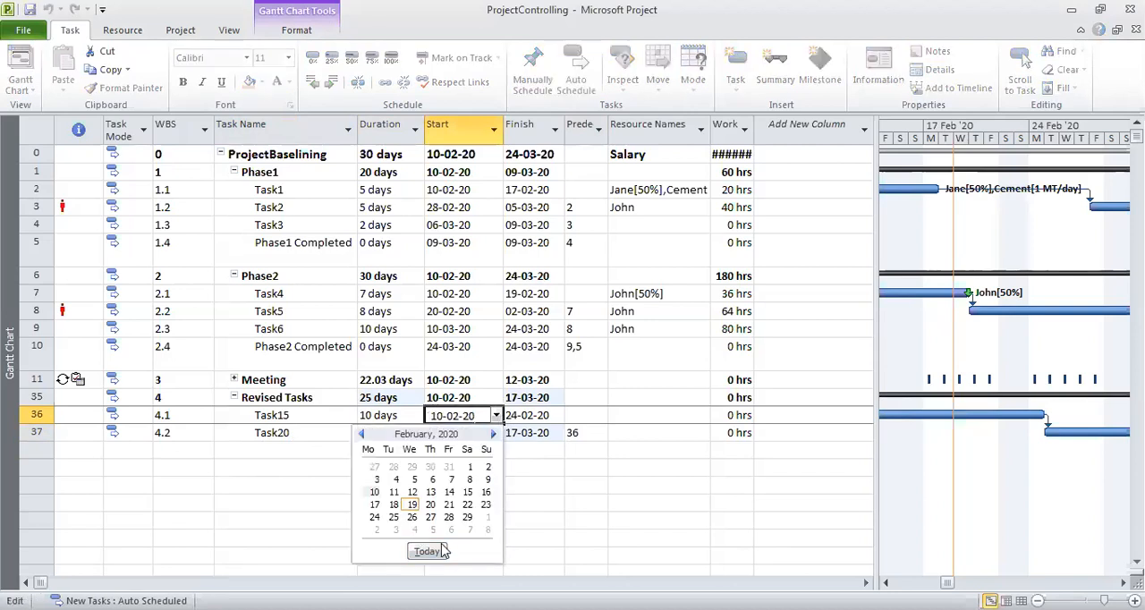
click(373, 517)
click(518, 537)
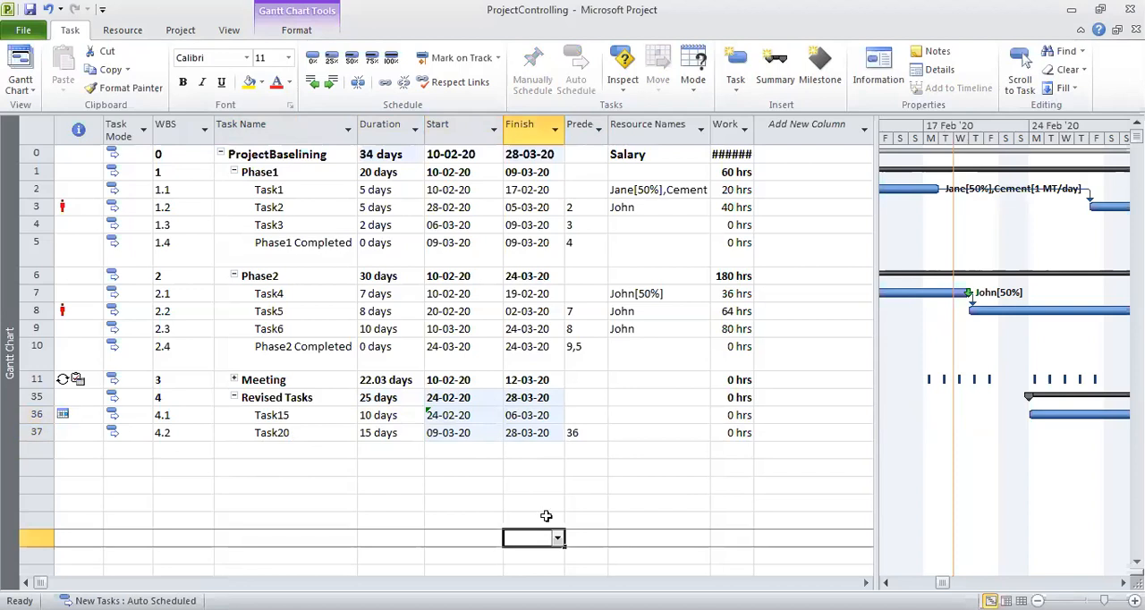
Assign to Task20 the same person who is the resource on Task5 and Task6.
click(456, 439)
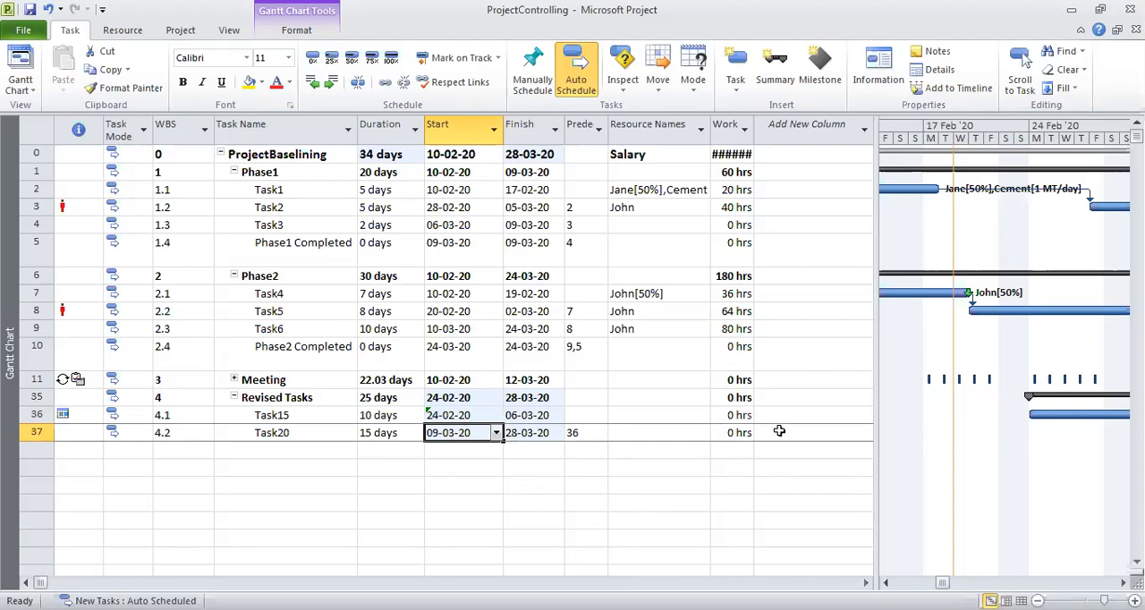
click(667, 436)
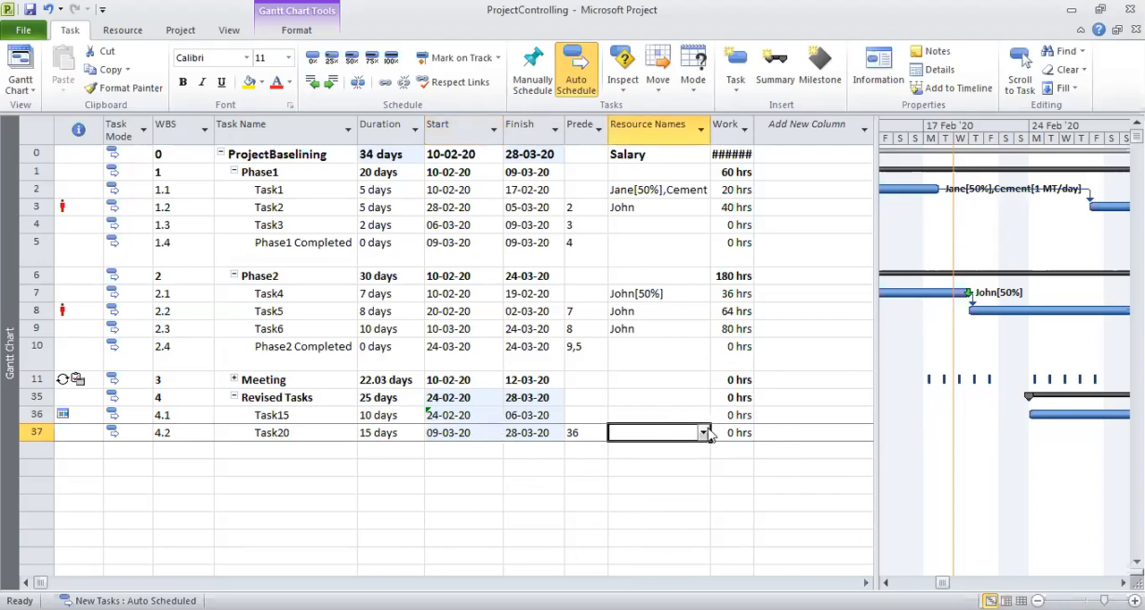
click(704, 434)
click(634, 480)
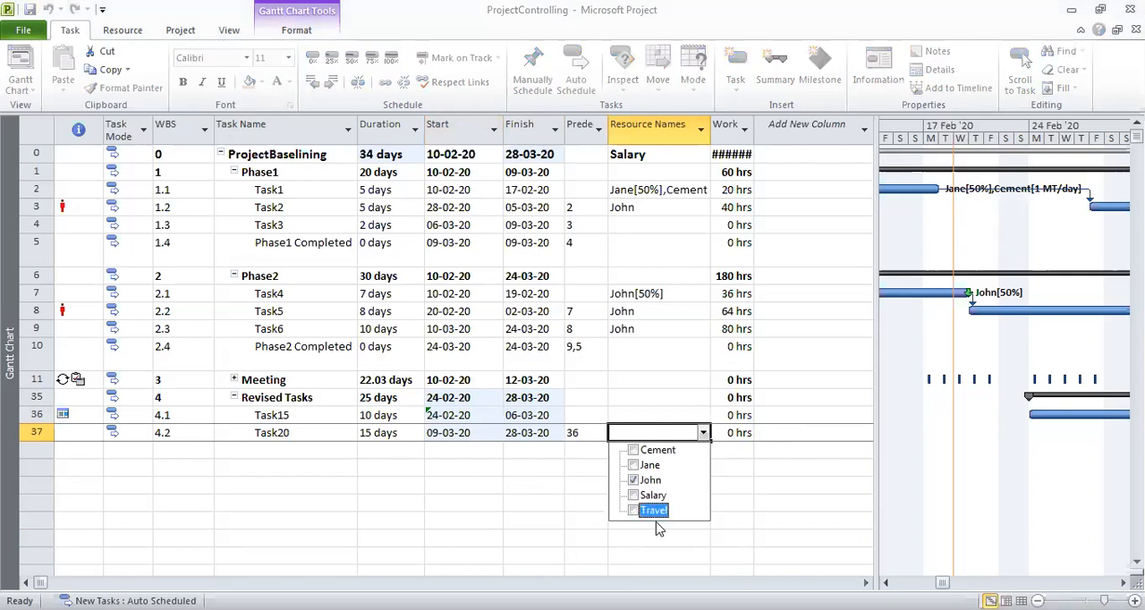
key(Return)
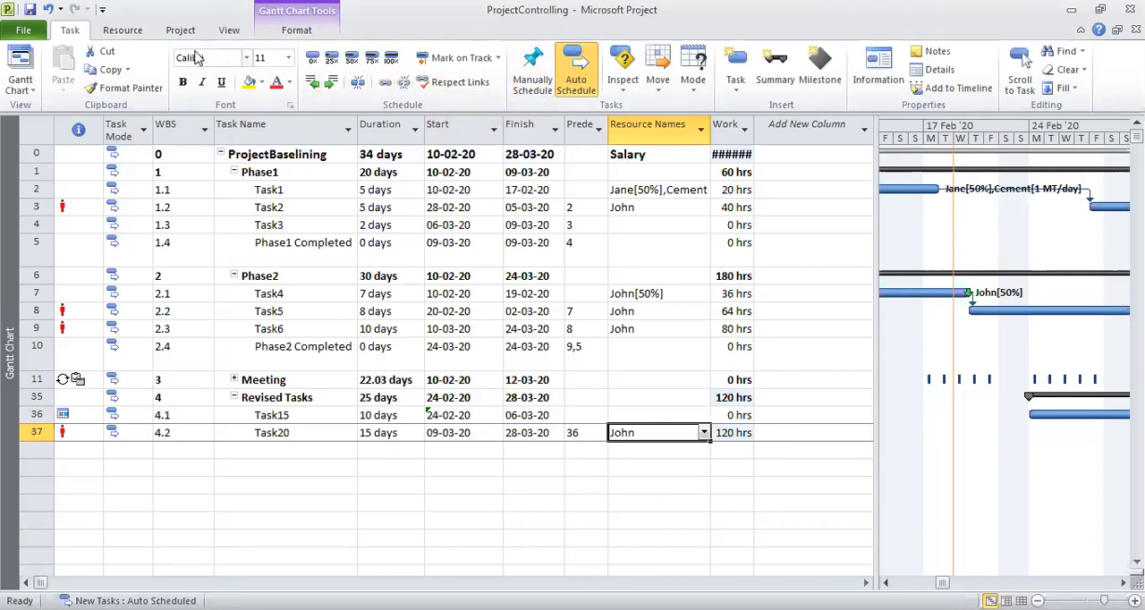
Replace the Entry table beside the Gantt chart with the Baseline table.
click(229, 30)
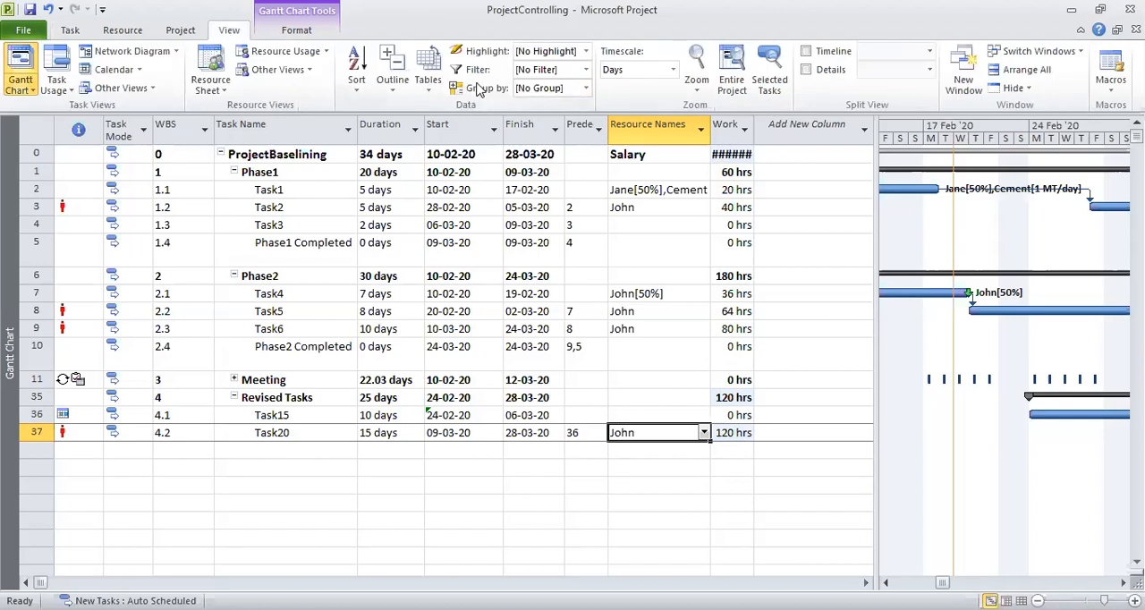
click(429, 90)
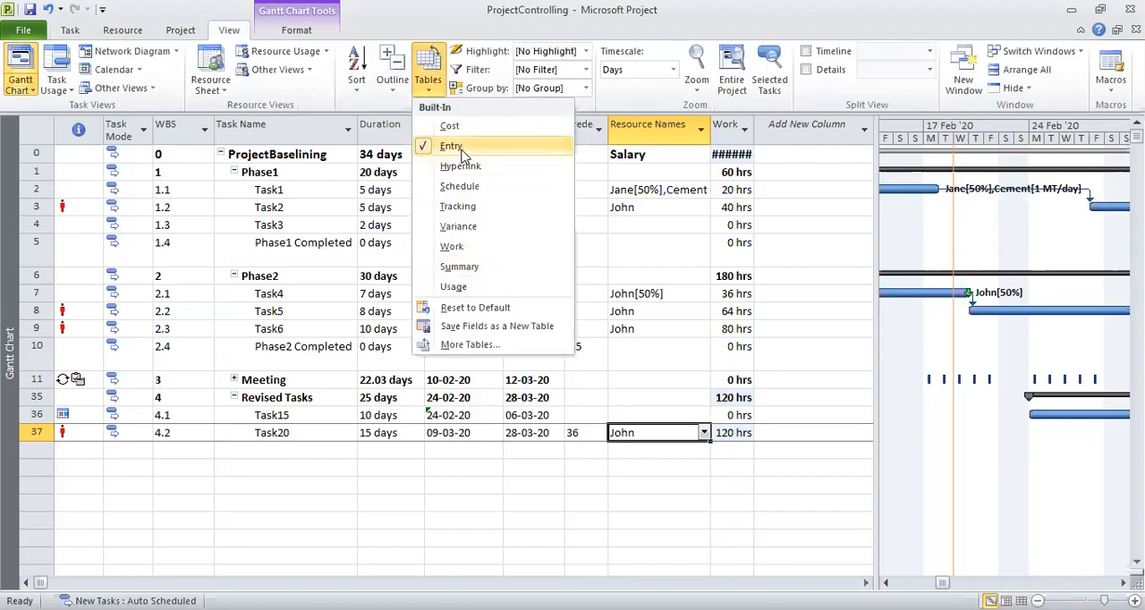
click(452, 345)
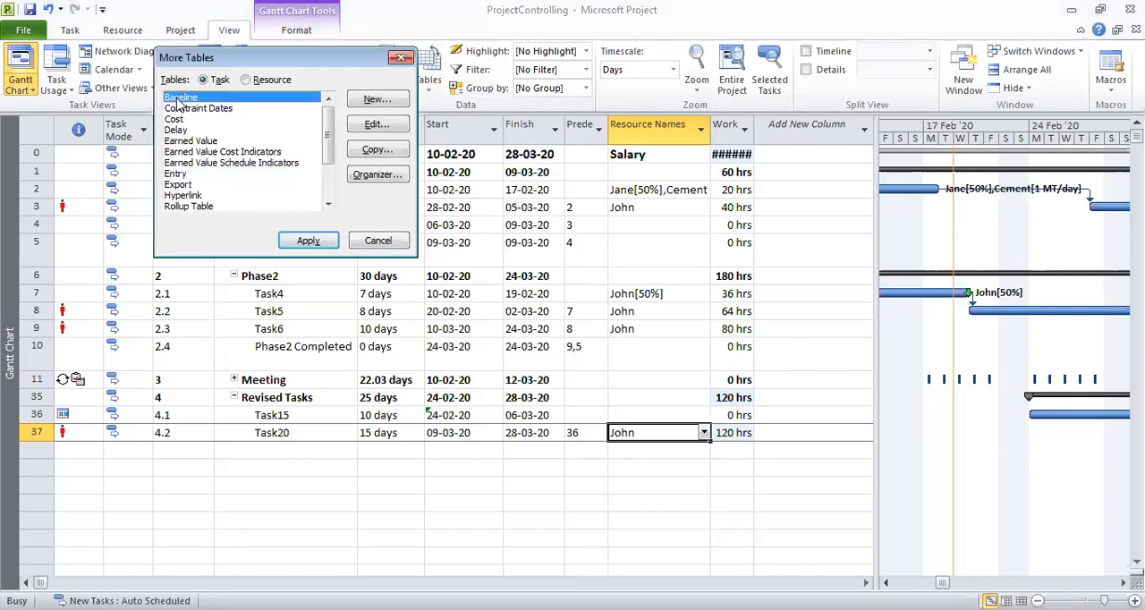
click(313, 242)
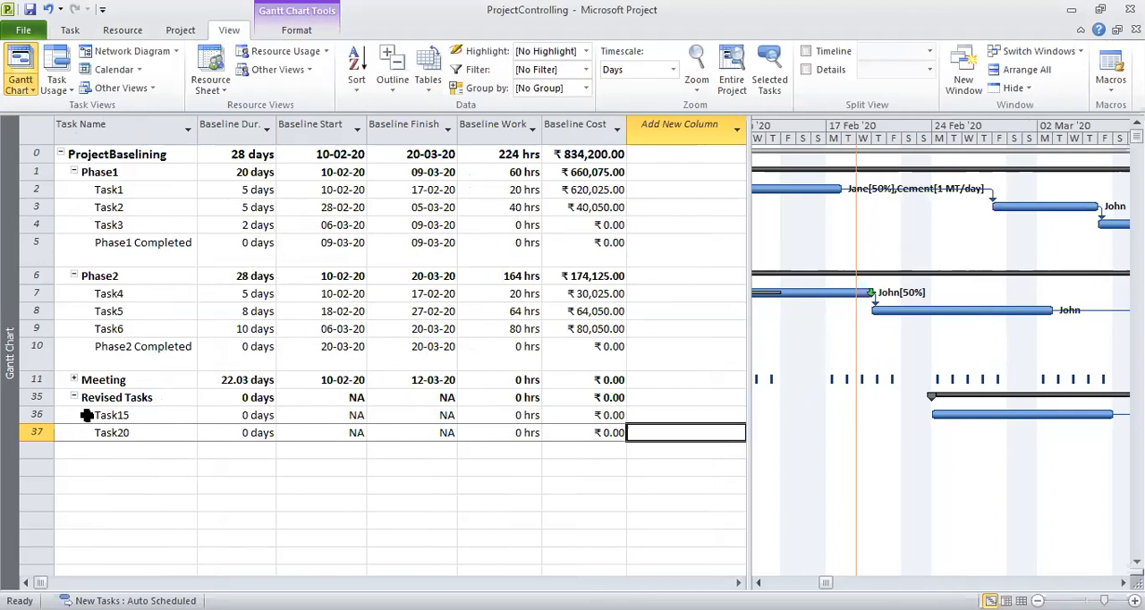
Set the baseline for only the selected tasks Task15 and Task20, overwriting the existing Baseline data.
click(134, 414)
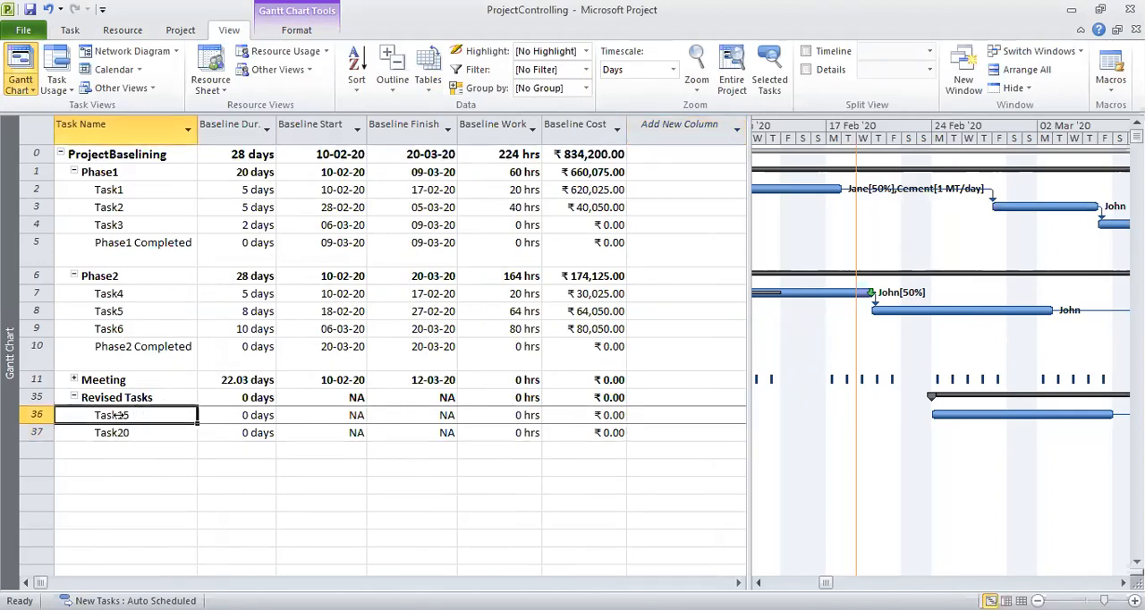
click(128, 432)
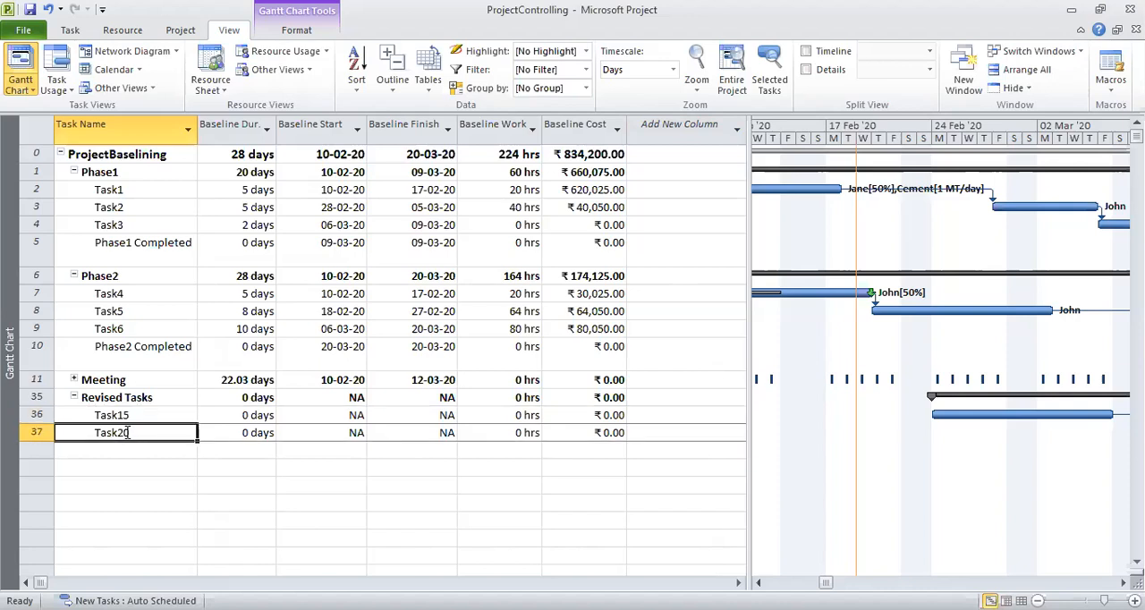
click(139, 413)
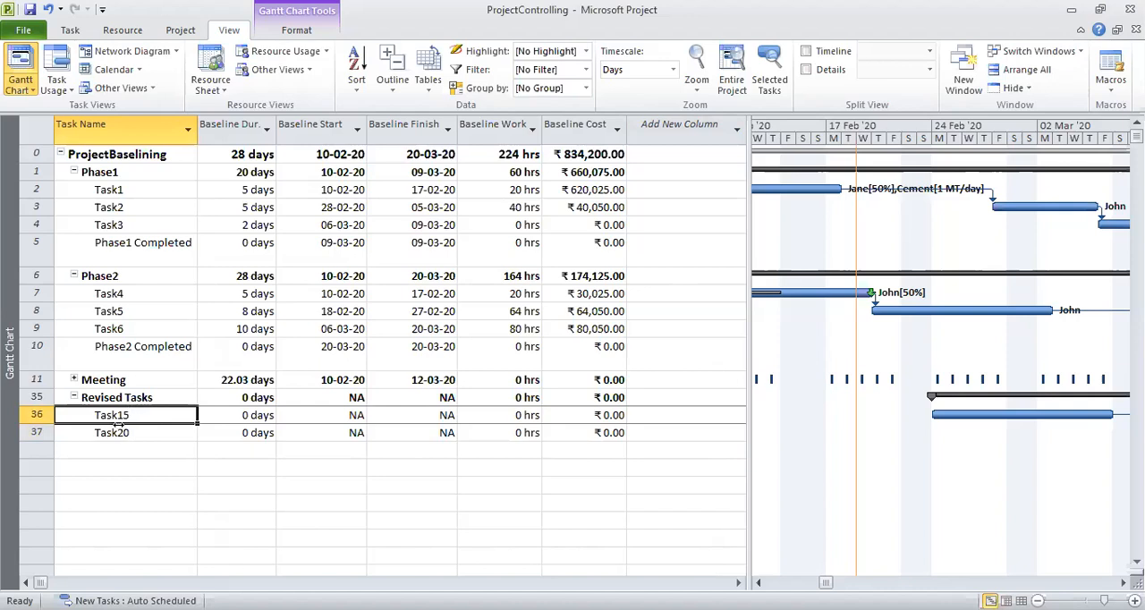
shift+click(101, 432)
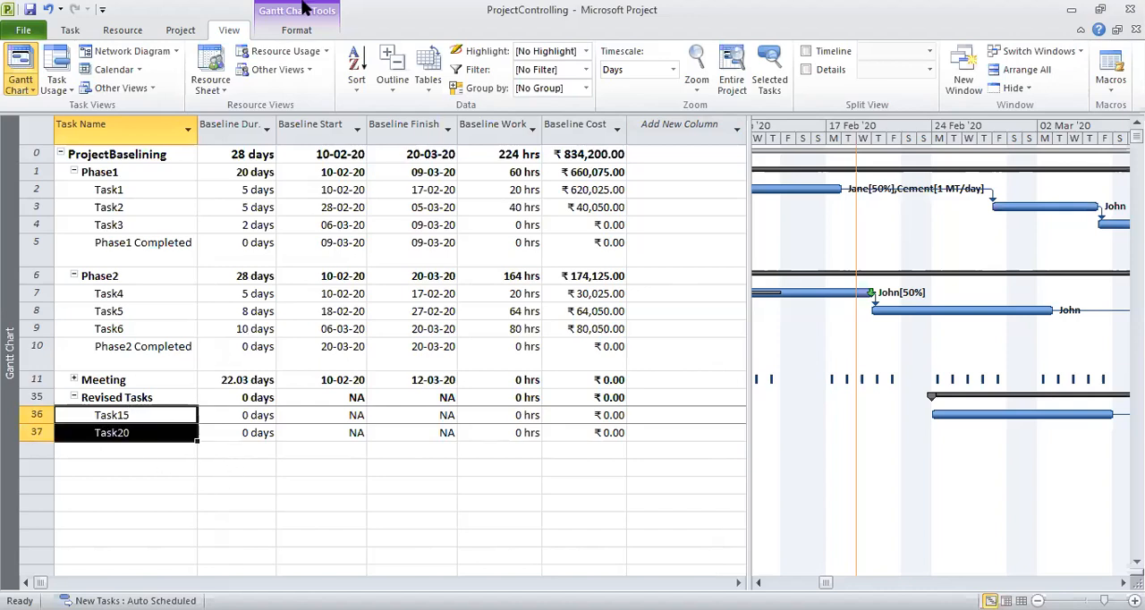
click(184, 33)
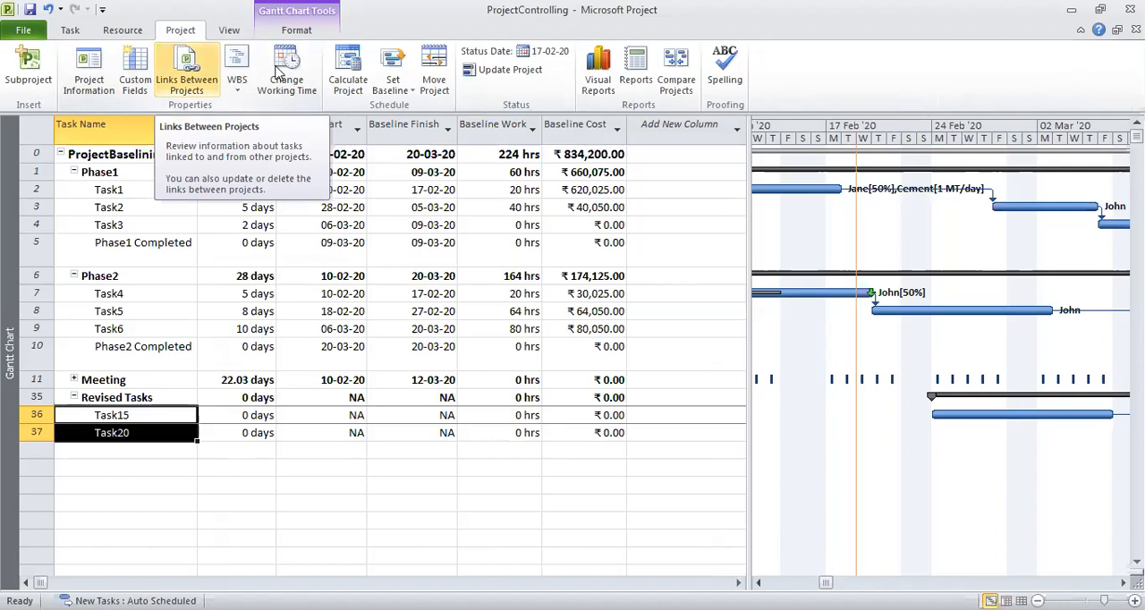
click(410, 92)
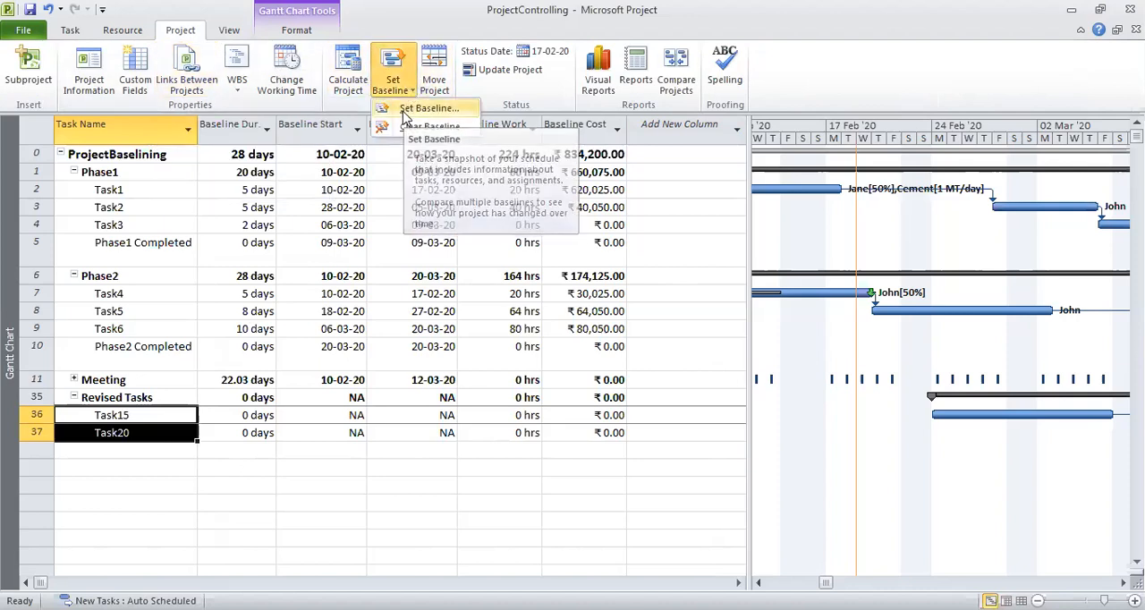
click(405, 113)
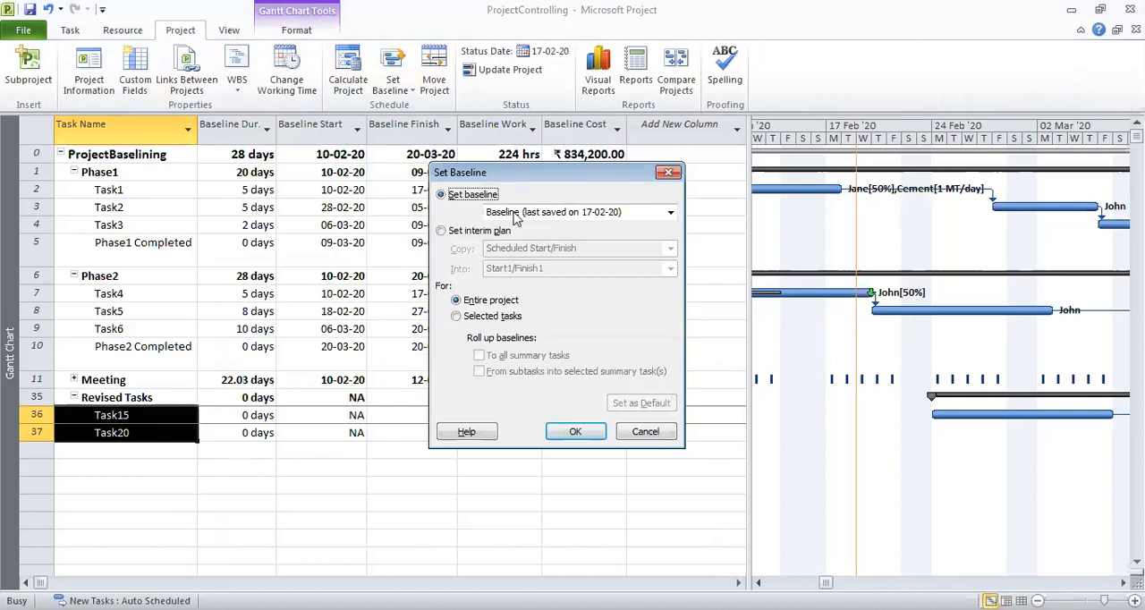
drag(536, 175, 691, 279)
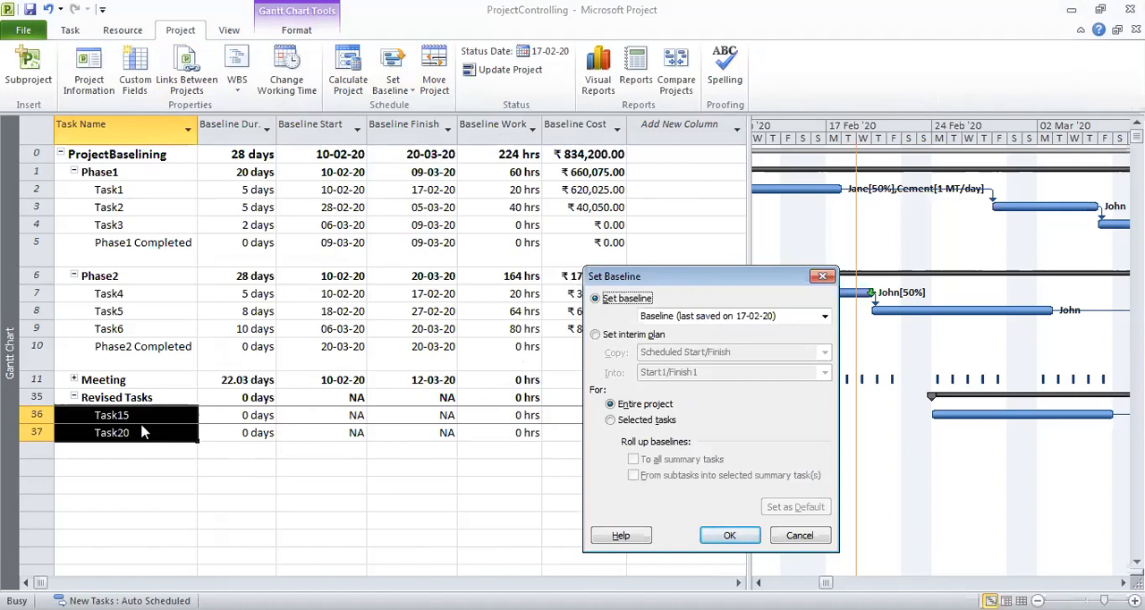
click(611, 425)
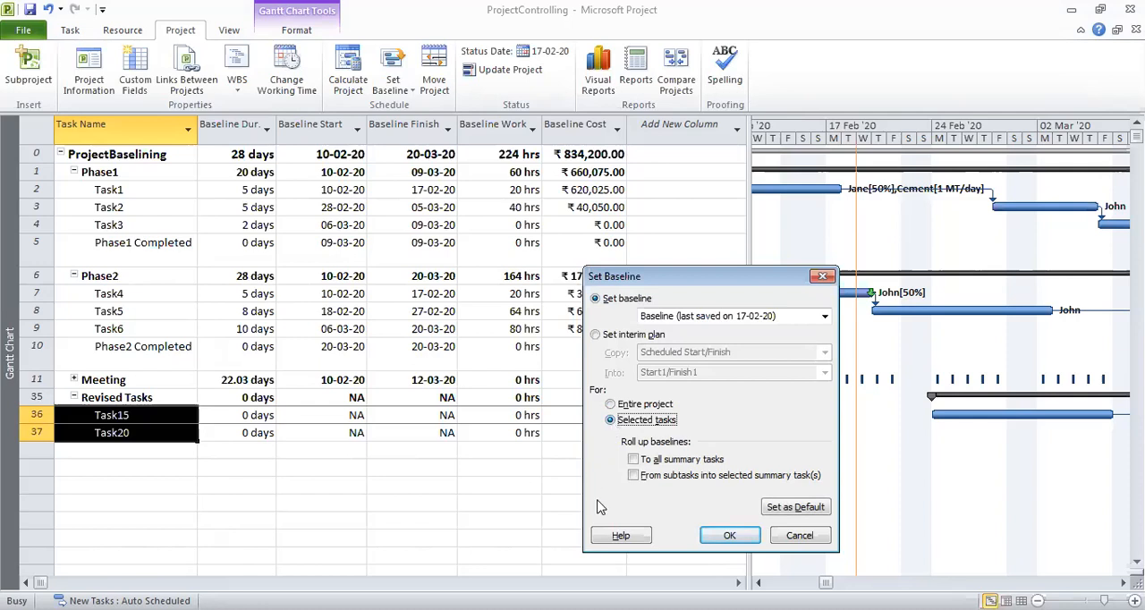
click(720, 535)
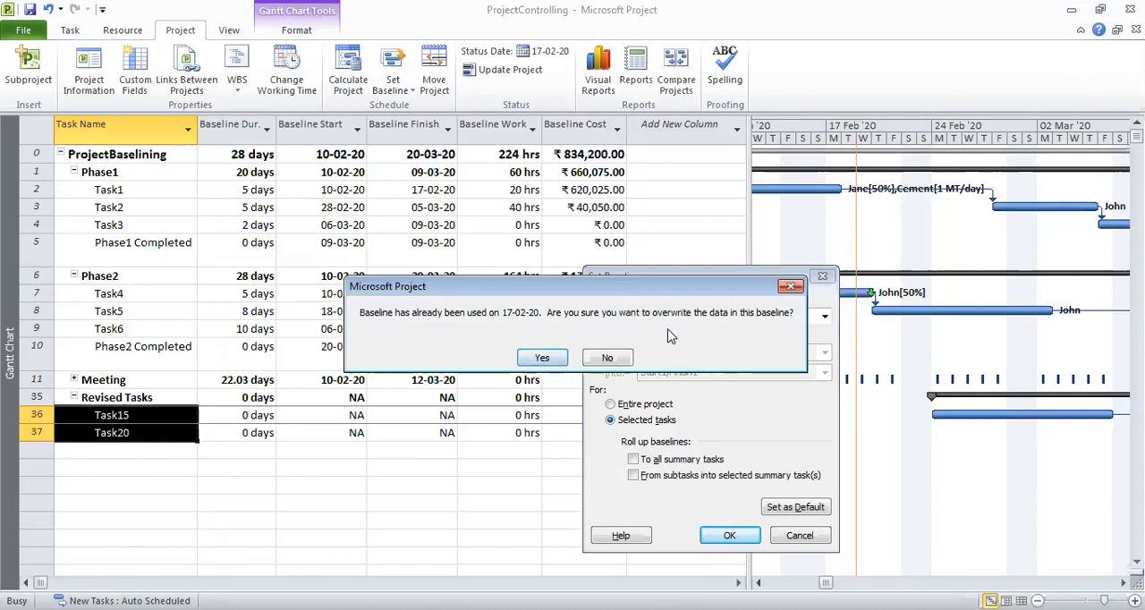
click(547, 359)
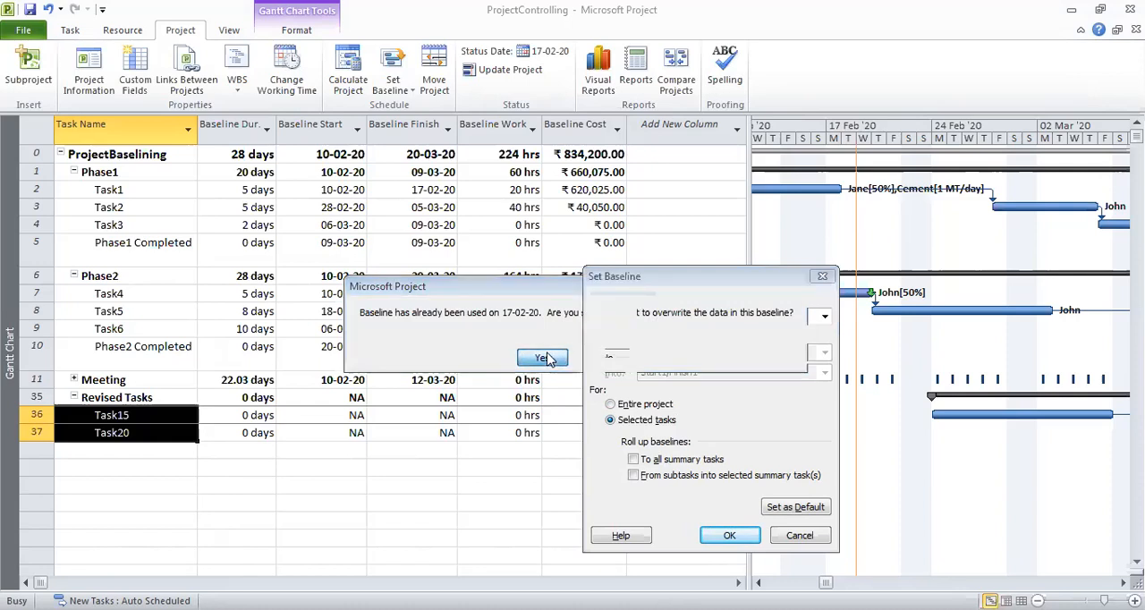